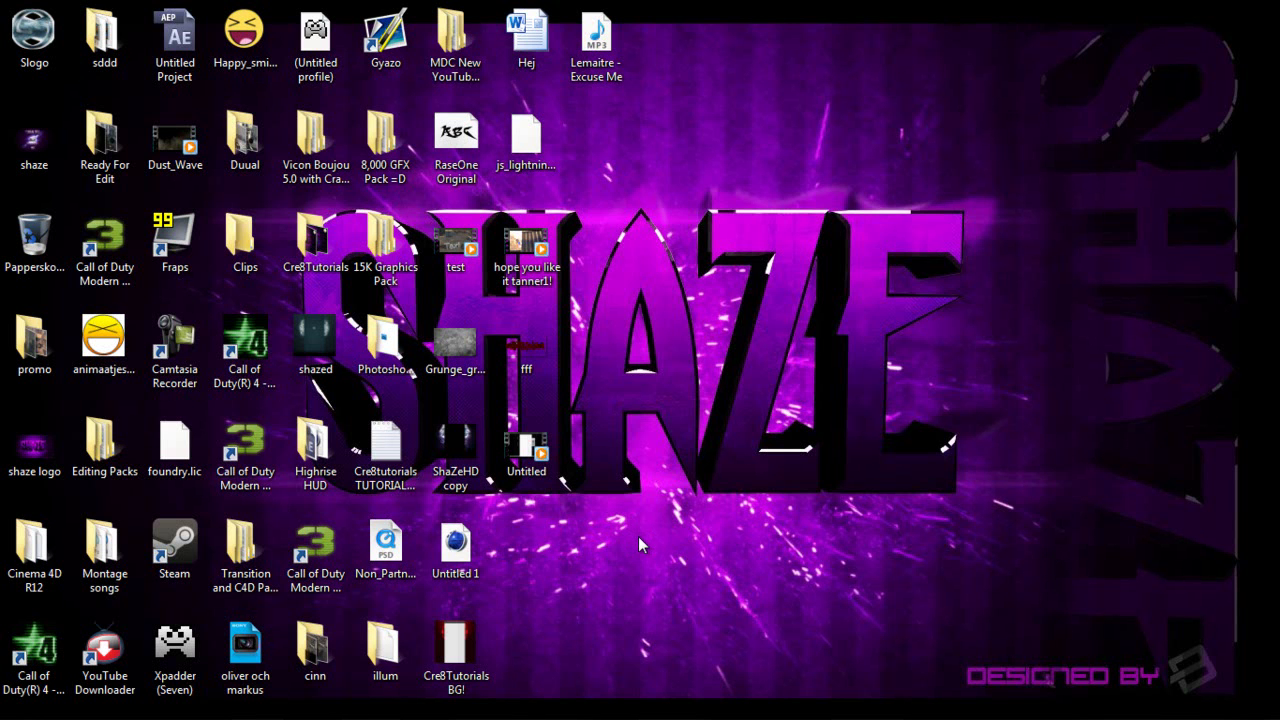
- Restore After Effects and scrub the noscope comp to 0;00;01;23 to watch the cubes
{"action": "mouse_move", "coordinate": [375, 712]}
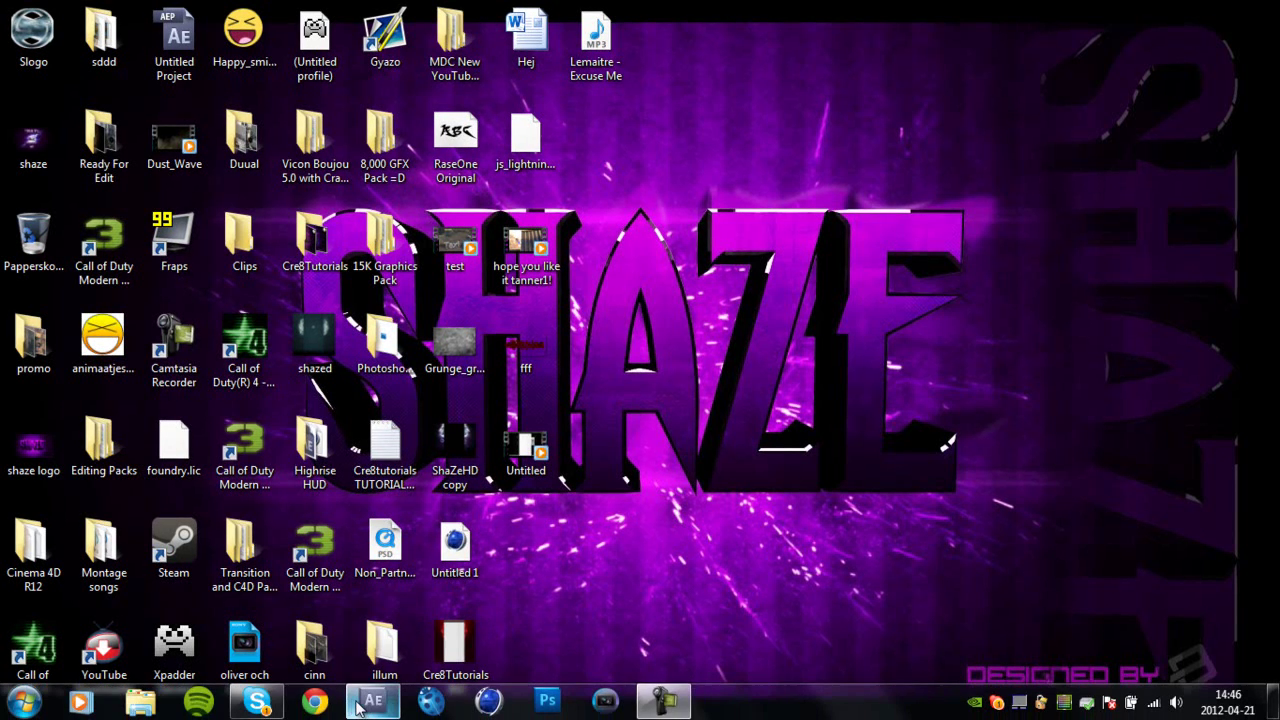
{"action": "left_click", "coordinate": [360, 704]}
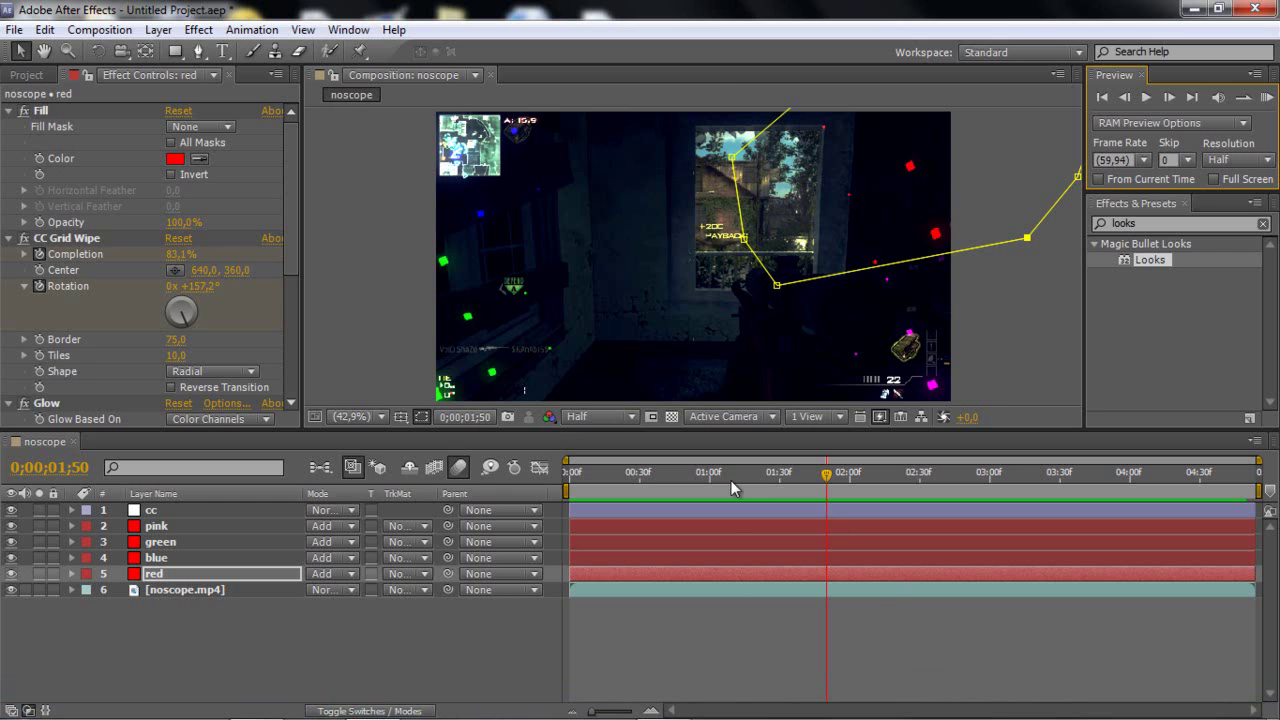
{"action": "left_click", "coordinate": [722, 476]}
{"action": "left_click_drag", "start_coordinate": [722, 476], "coordinate": [731, 478]}
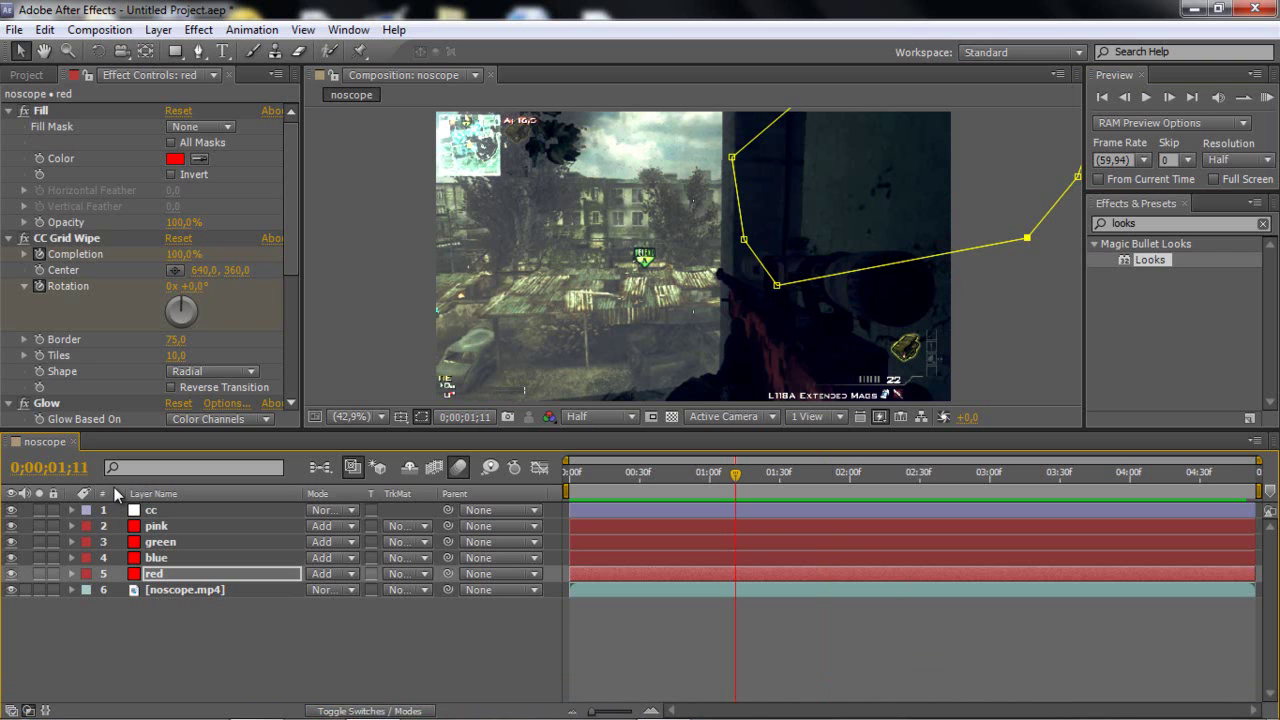
{"action": "left_click_drag", "start_coordinate": [703, 477], "coordinate": [875, 476]}
- RAM-preview the cubes twice, then build a new comp from noscope.mp4
{"action": "left_click", "coordinate": [1268, 95]}
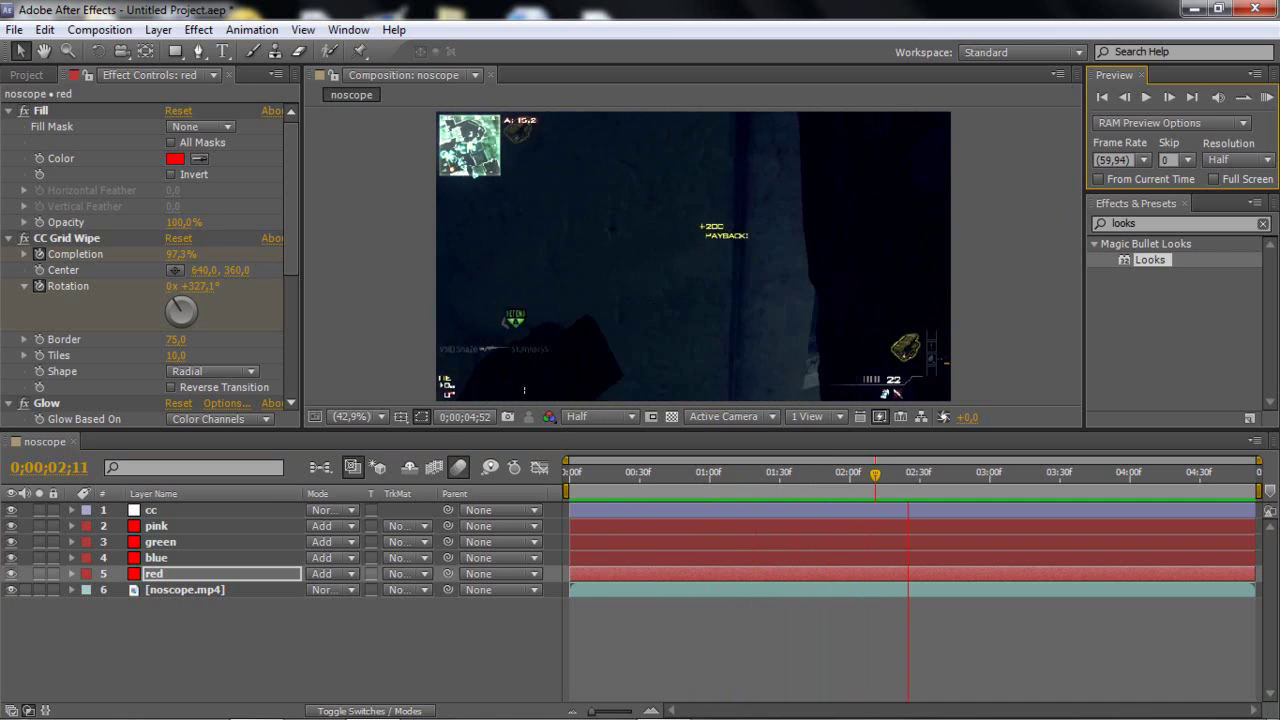
{"action": "left_click", "coordinate": [1270, 100]}
{"action": "left_click_drag", "start_coordinate": [730, 502], "coordinate": [768, 500]}
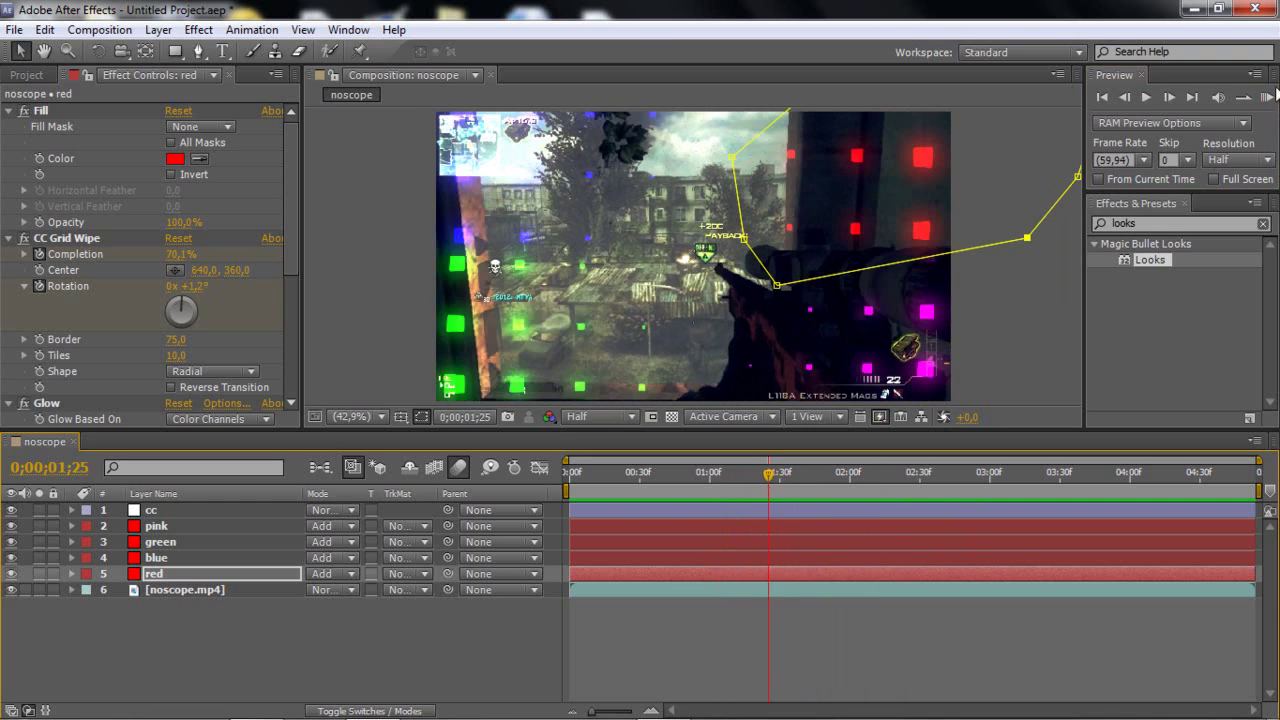
{"action": "left_click", "coordinate": [1268, 98]}
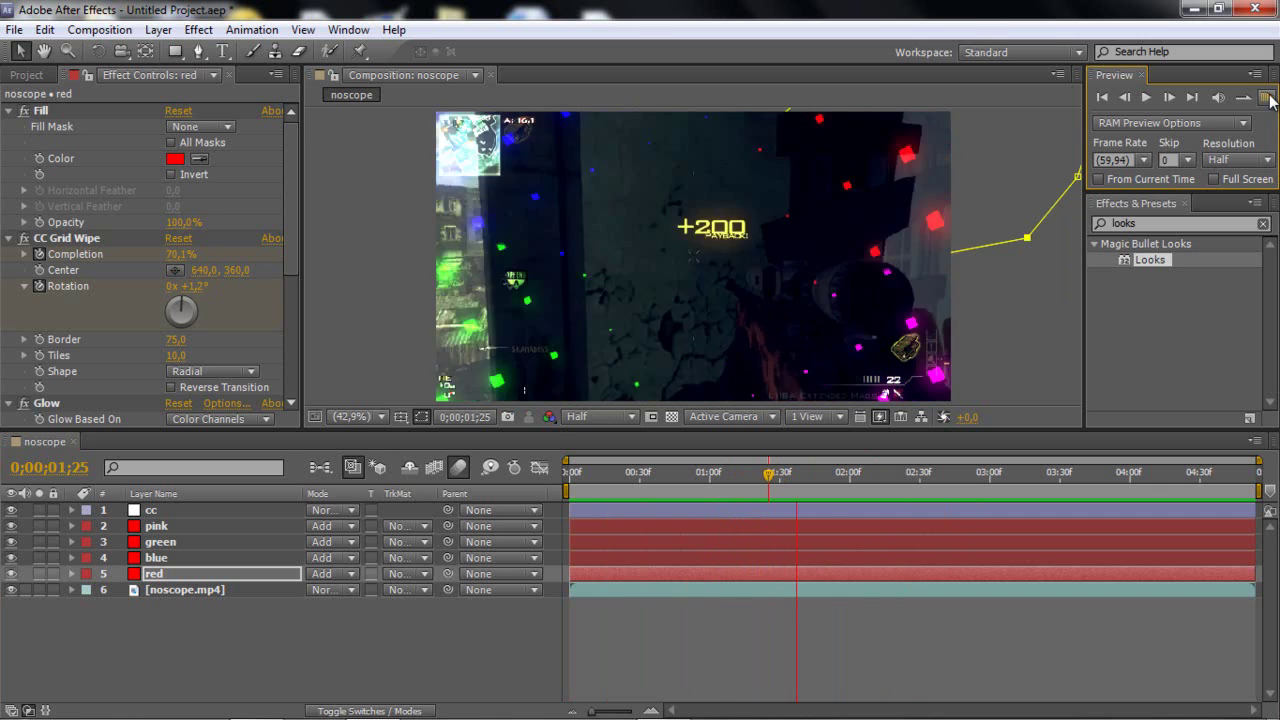
{"action": "left_click", "coordinate": [1268, 98]}
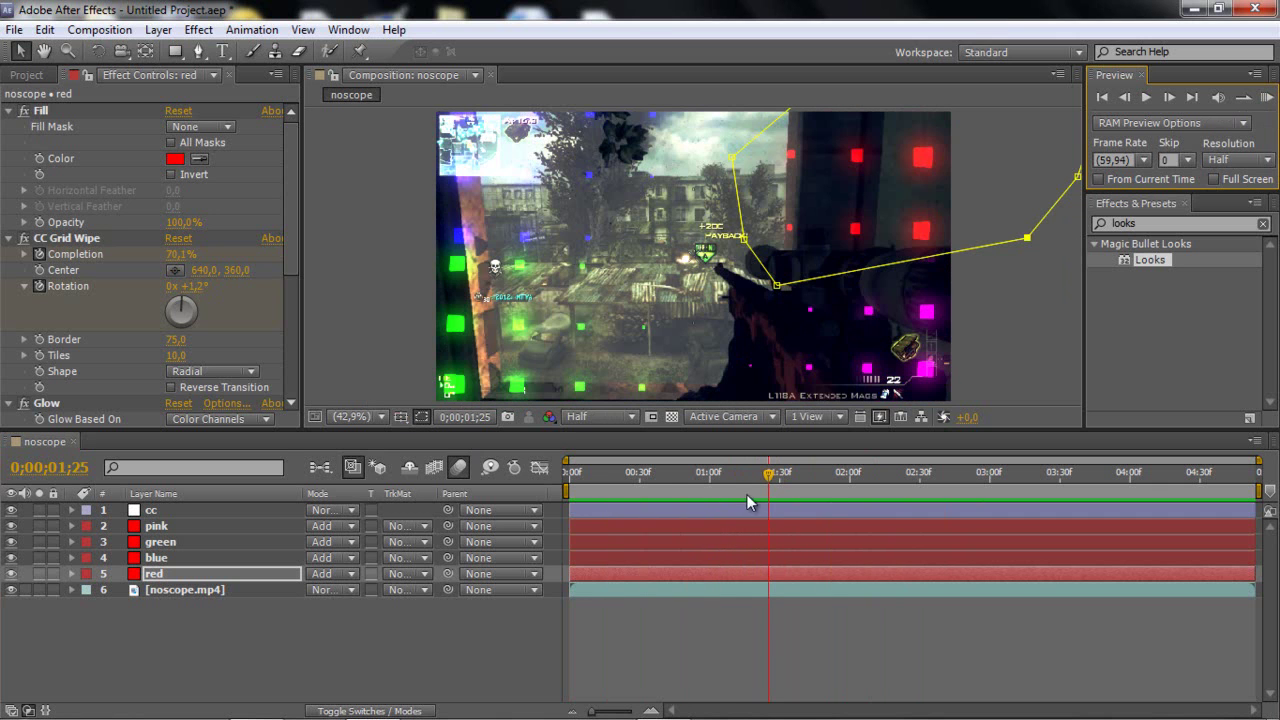
{"action": "left_click_drag", "start_coordinate": [747, 500], "coordinate": [780, 500]}
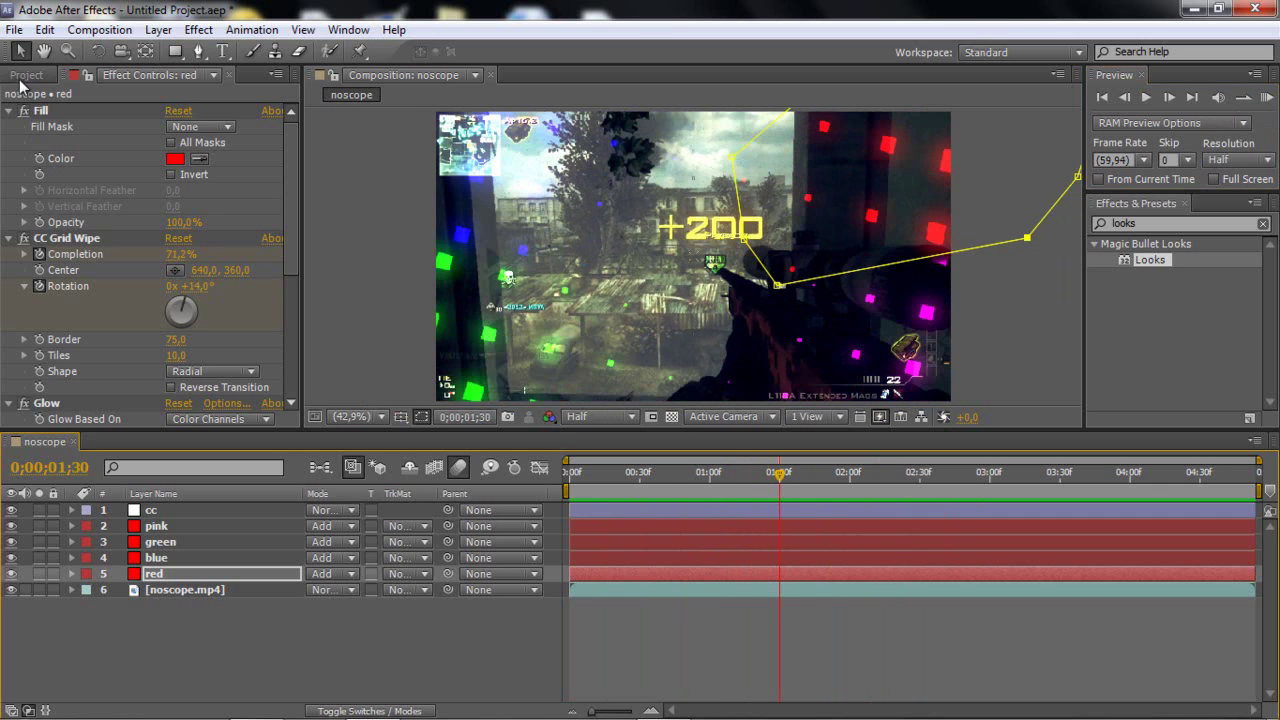
{"action": "left_click", "coordinate": [24, 76]}
{"action": "left_click_drag", "start_coordinate": [68, 258], "coordinate": [58, 418]}
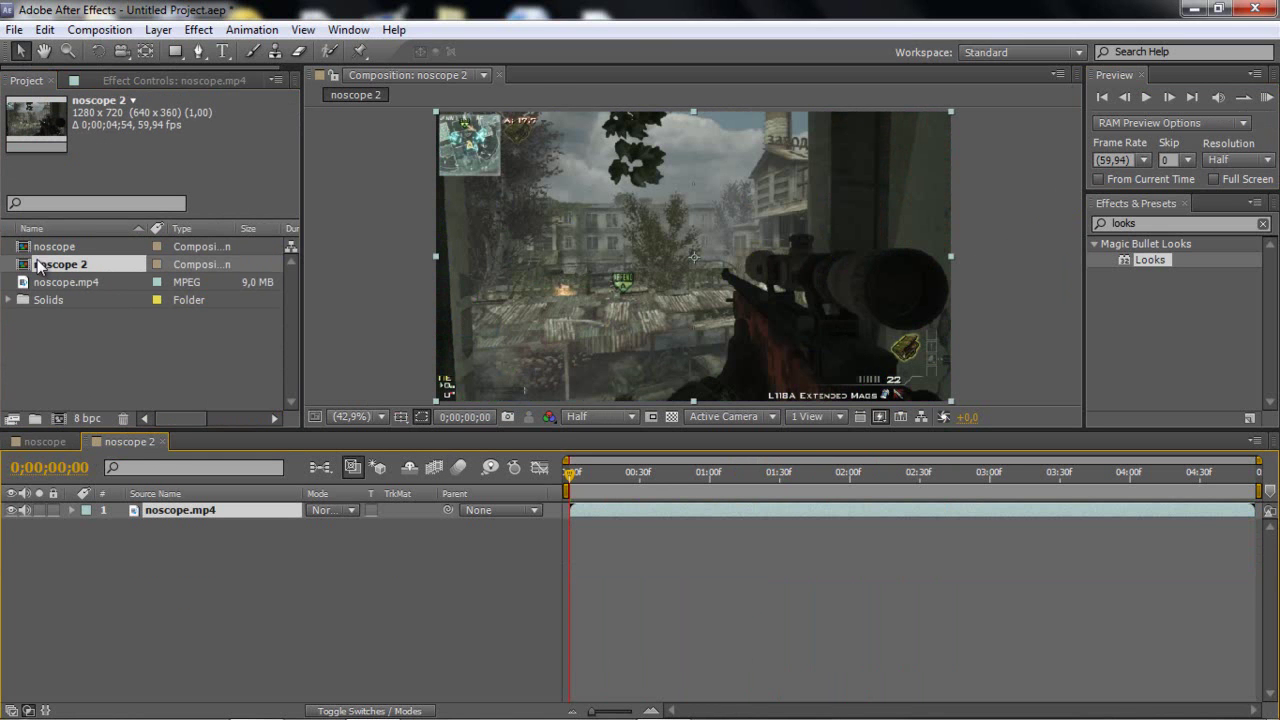
- Mute the noscope.mp4 layer's audio and scrub noscope 2 to frame 0;00;01;23
{"action": "left_click", "coordinate": [25, 510]}
{"action": "mouse_move", "coordinate": [753, 473]}
{"action": "left_mouse_down"}
{"action": "mouse_move", "coordinate": [720, 478]}
{"action": "mouse_move", "coordinate": [792, 500]}
{"action": "mouse_move", "coordinate": [763, 493]}
{"action": "left_mouse_up"}
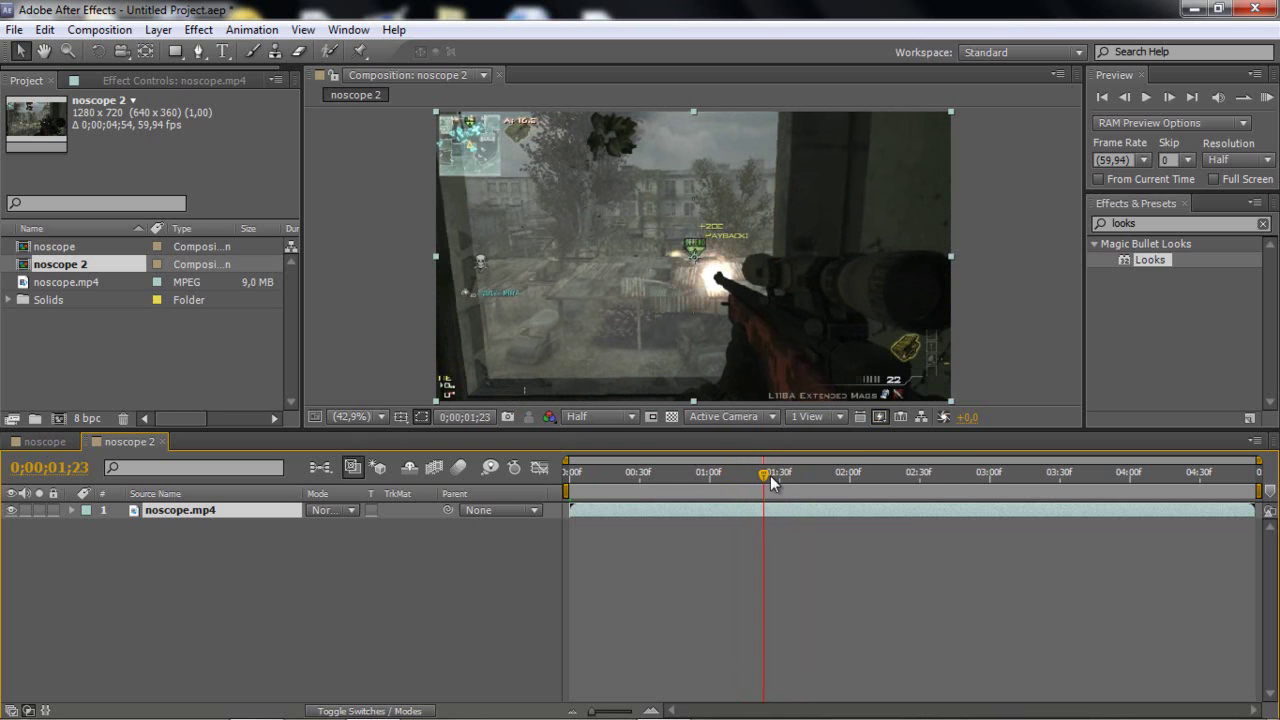
{"action": "left_click_drag", "start_coordinate": [770, 483], "coordinate": [765, 485]}
- Add a new full-frame solid layer, Red Solid 2, to noscope 2
{"action": "left_click", "coordinate": [158, 29]}
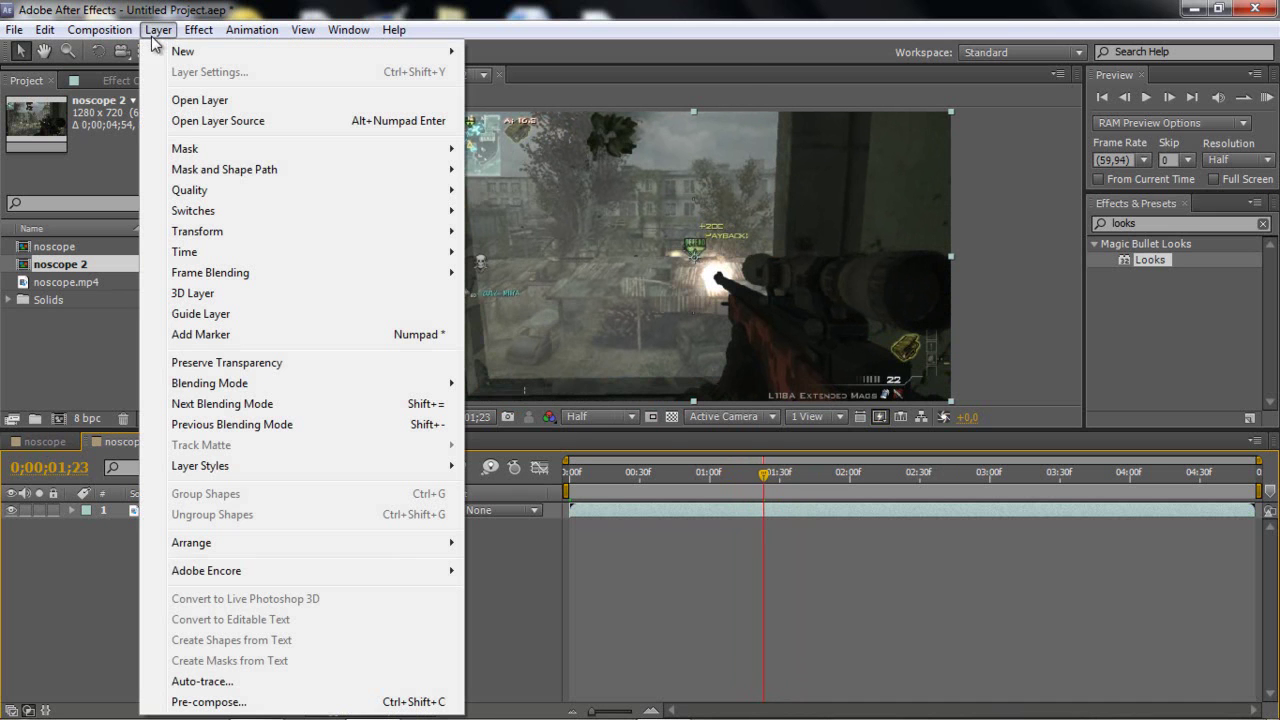
{"action": "mouse_move", "coordinate": [280, 51]}
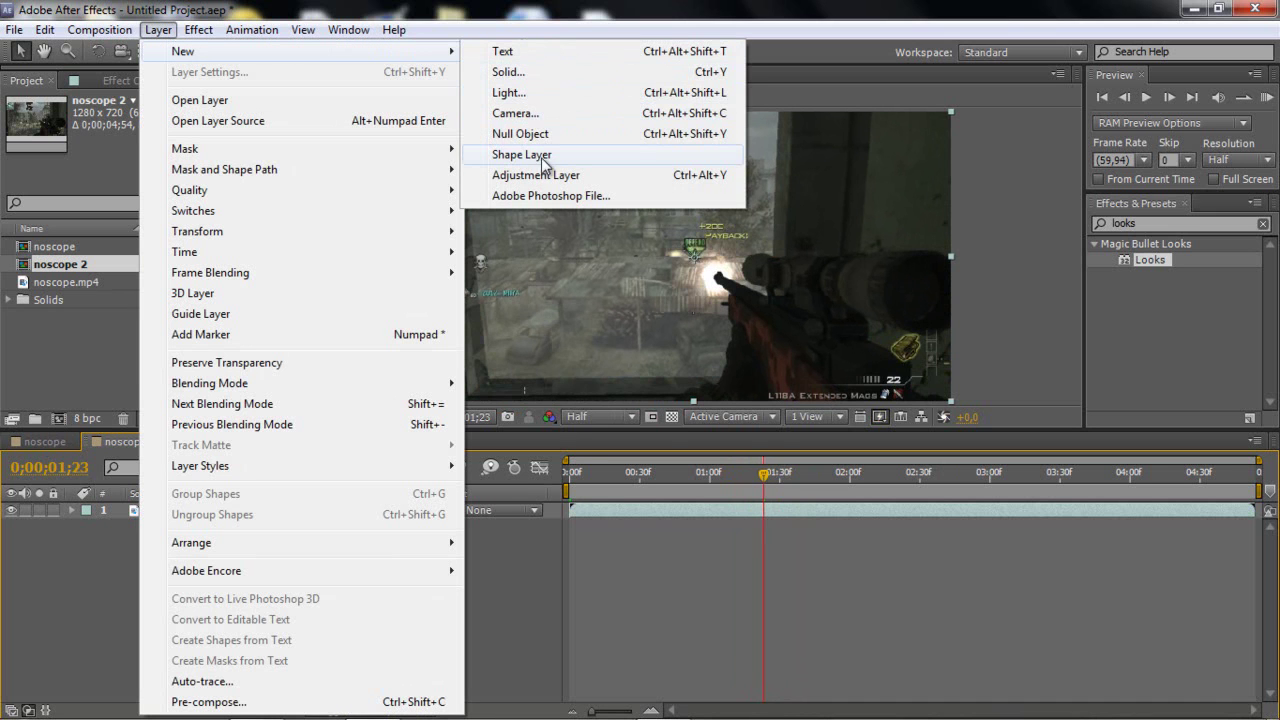
{"action": "left_click", "coordinate": [512, 72]}
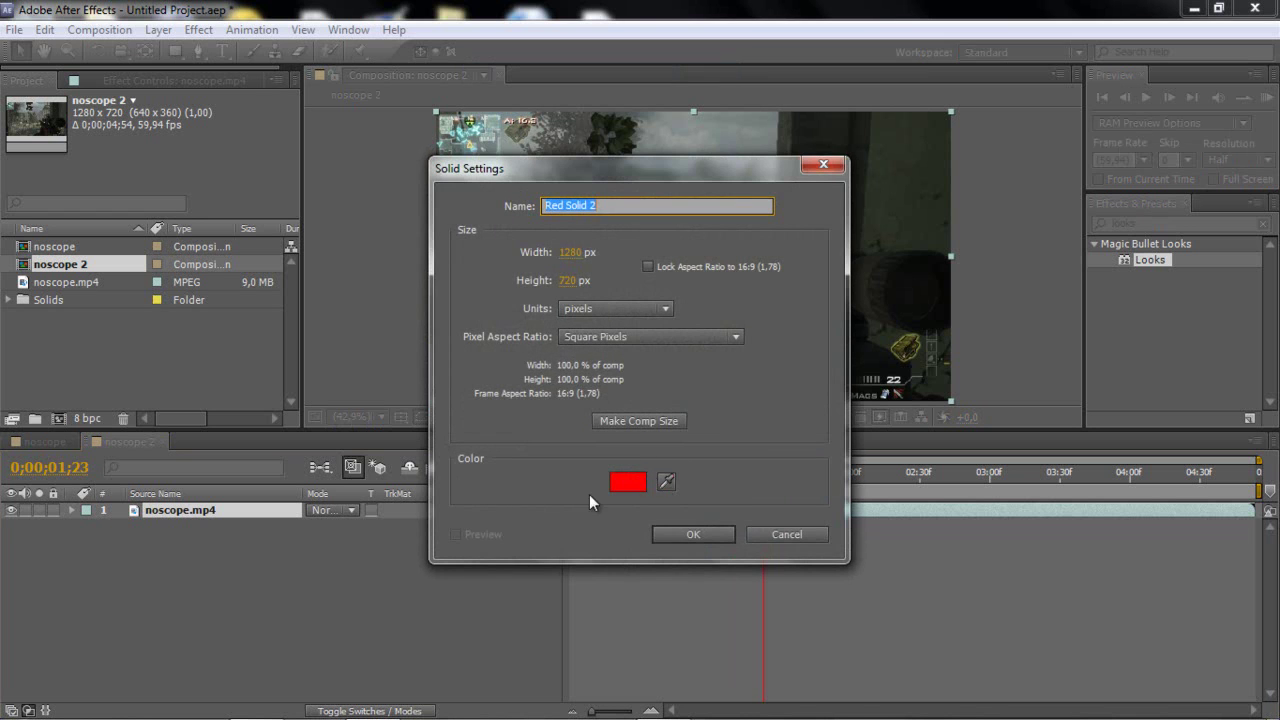
{"action": "left_click", "coordinate": [698, 533]}
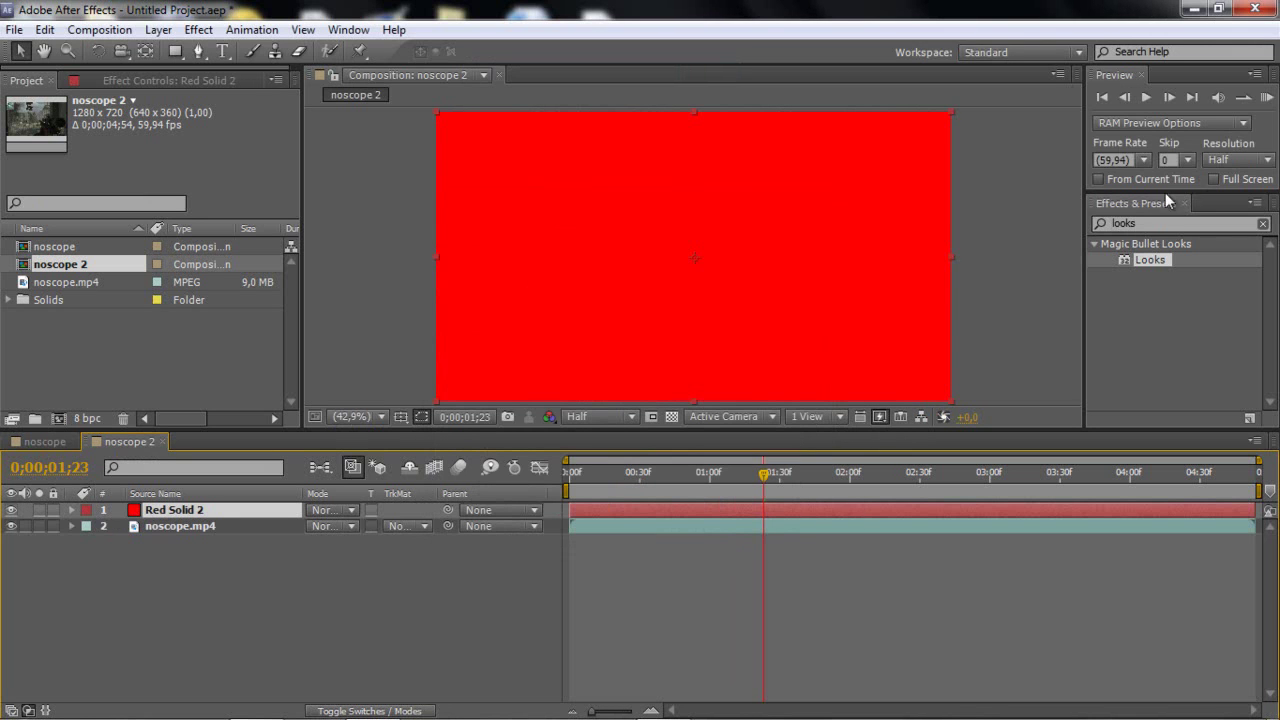
- Apply the Fill effect to Red Solid 2 and set its colour to pure red FF0000
{"action": "left_click", "coordinate": [1173, 224]}
{"action": "type", "text": "fill"}
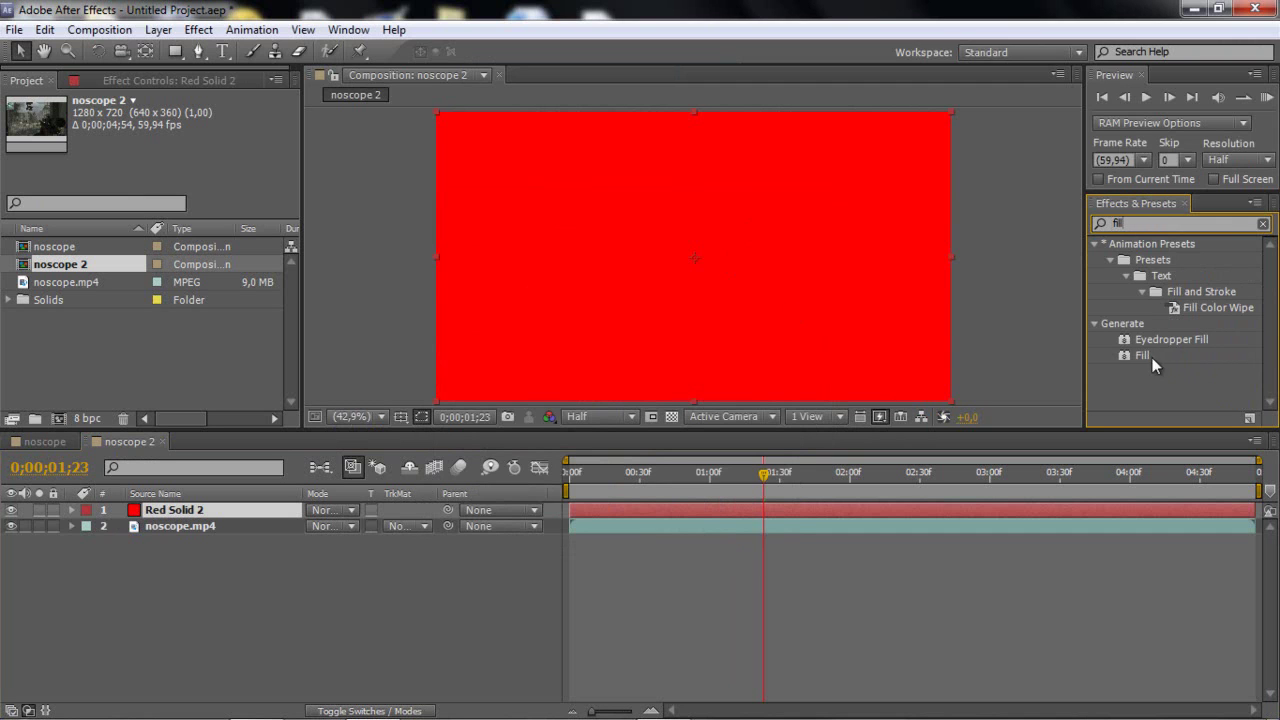
{"action": "left_click_drag", "start_coordinate": [1152, 360], "coordinate": [731, 510]}
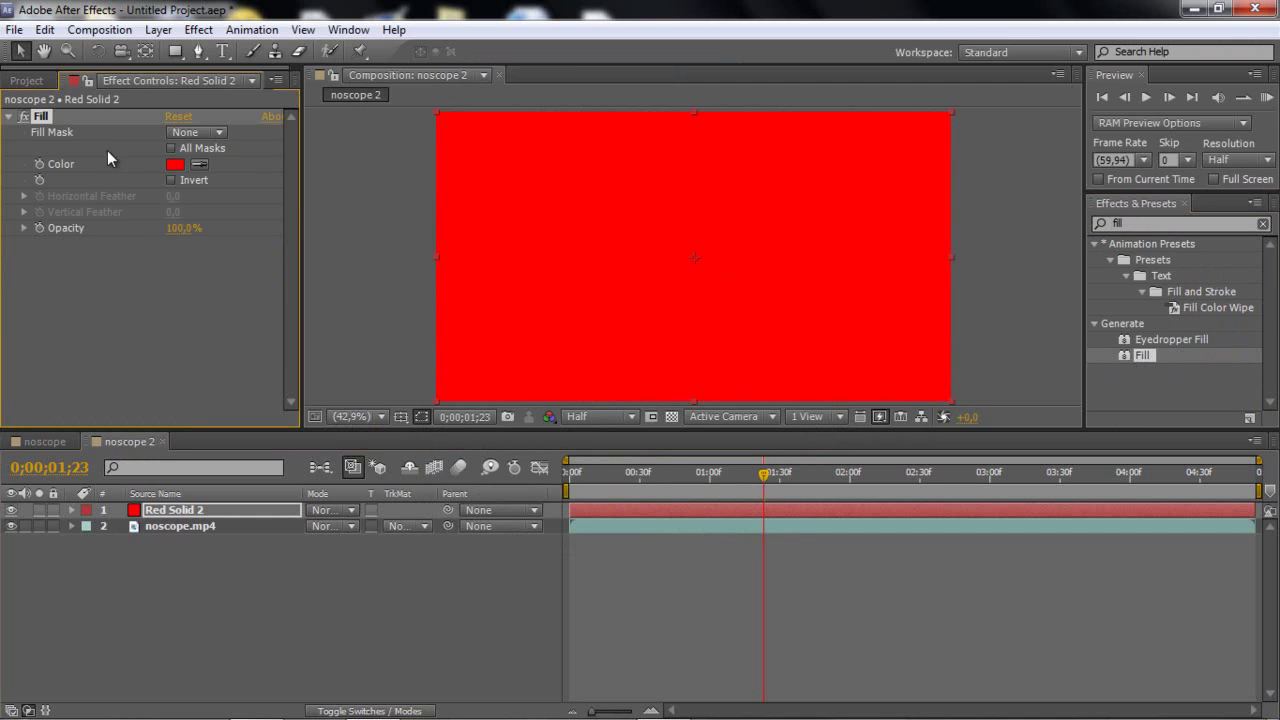
{"action": "left_click", "coordinate": [175, 165]}
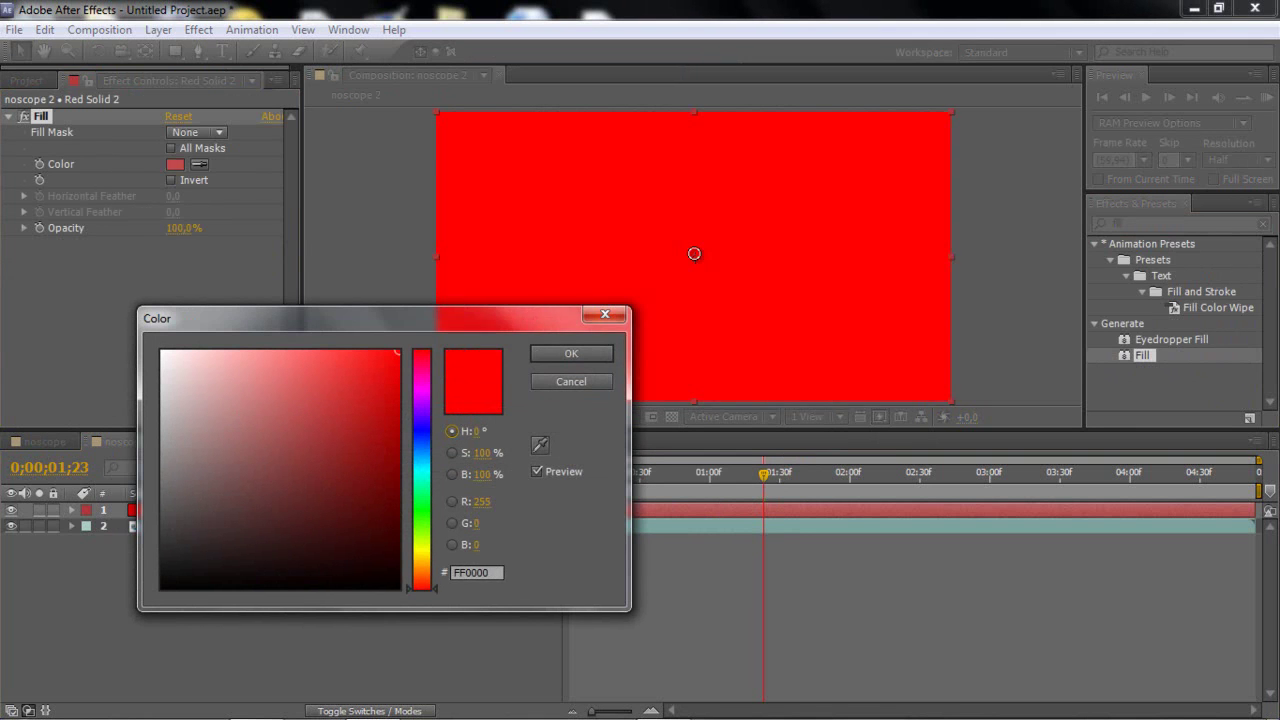
{"action": "left_click_drag", "start_coordinate": [309, 549], "coordinate": [400, 350]}
{"action": "left_click", "coordinate": [571, 354]}
- Duplicate Red Solid 2 to make four solids and turn layer 3's fill blue
{"action": "left_click", "coordinate": [190, 511]}
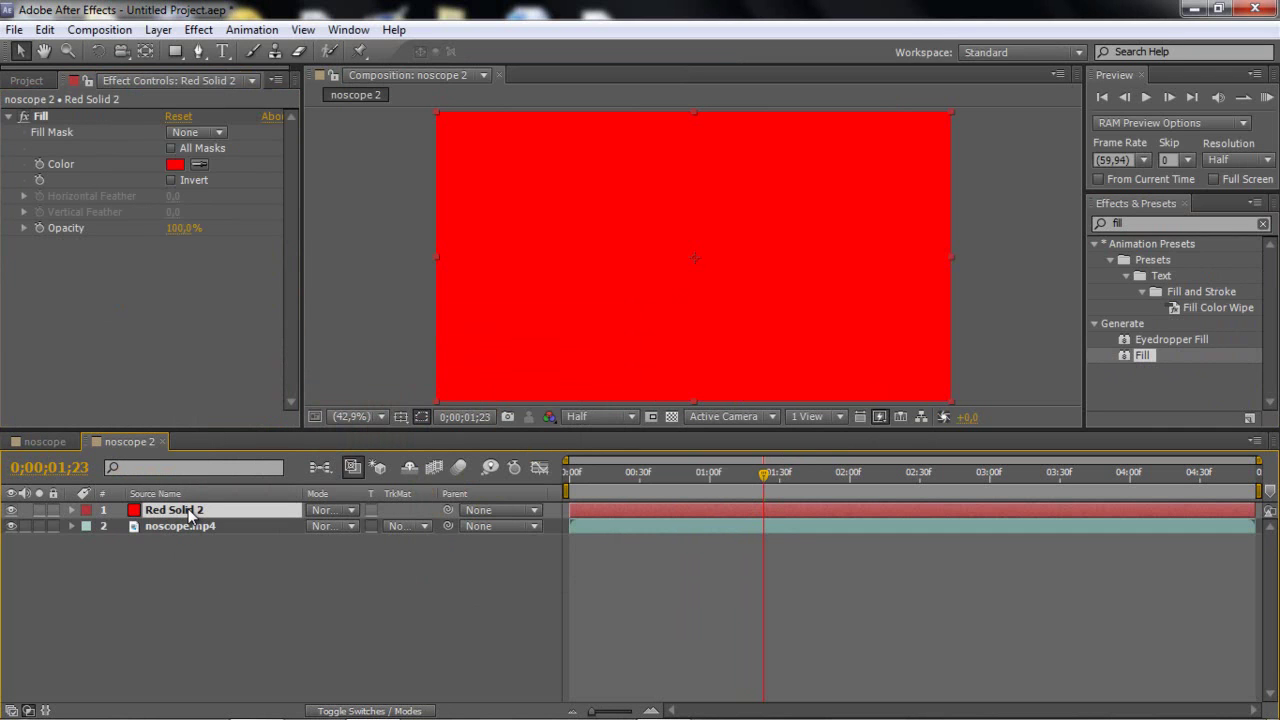
{"action": "key", "text": "ctrl+d"}
{"action": "key", "text": "ctrl+d"}
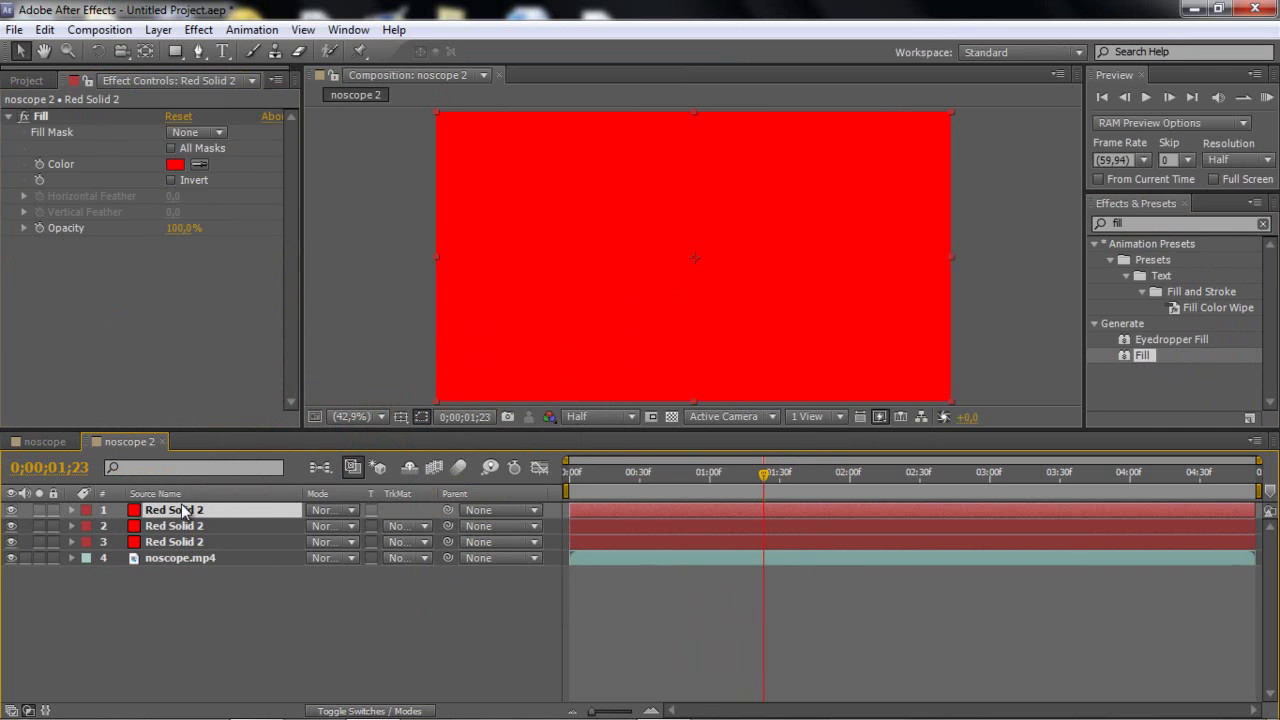
{"action": "key", "text": "ctrl+d"}
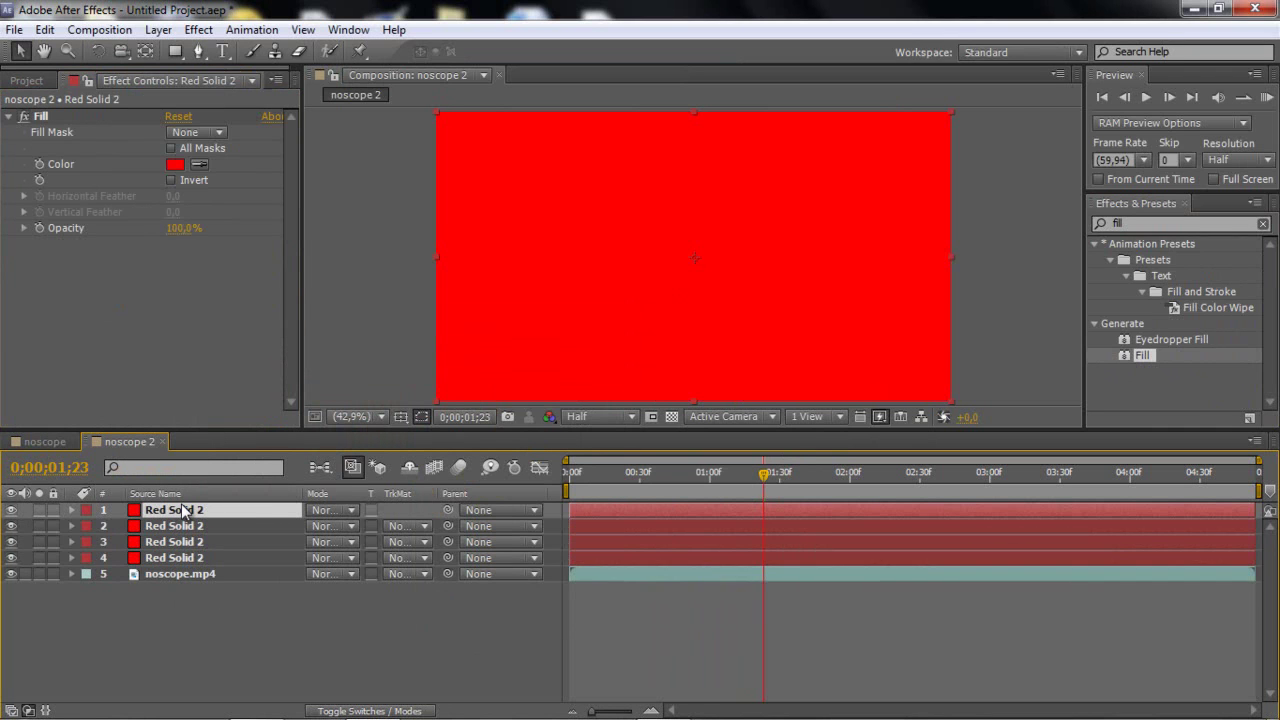
{"action": "left_click", "coordinate": [170, 562]}
{"action": "left_click", "coordinate": [176, 546]}
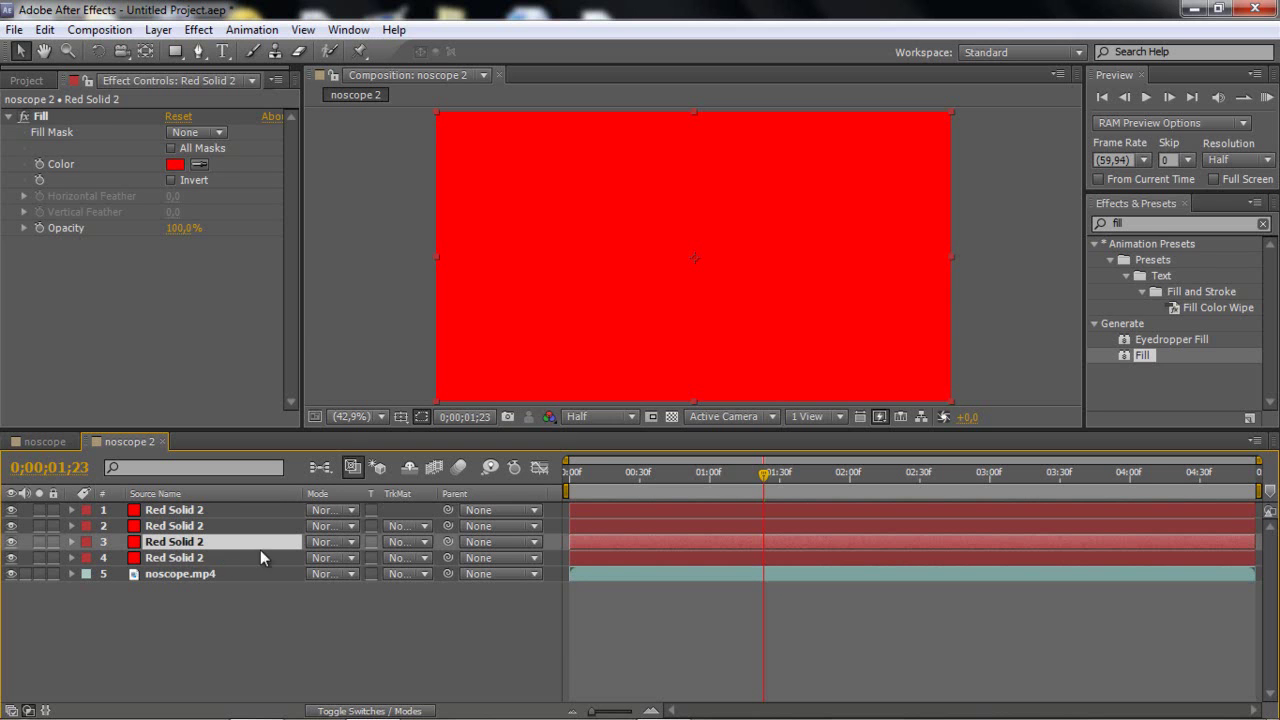
{"action": "left_click", "coordinate": [176, 165]}
{"action": "left_click", "coordinate": [421, 430]}
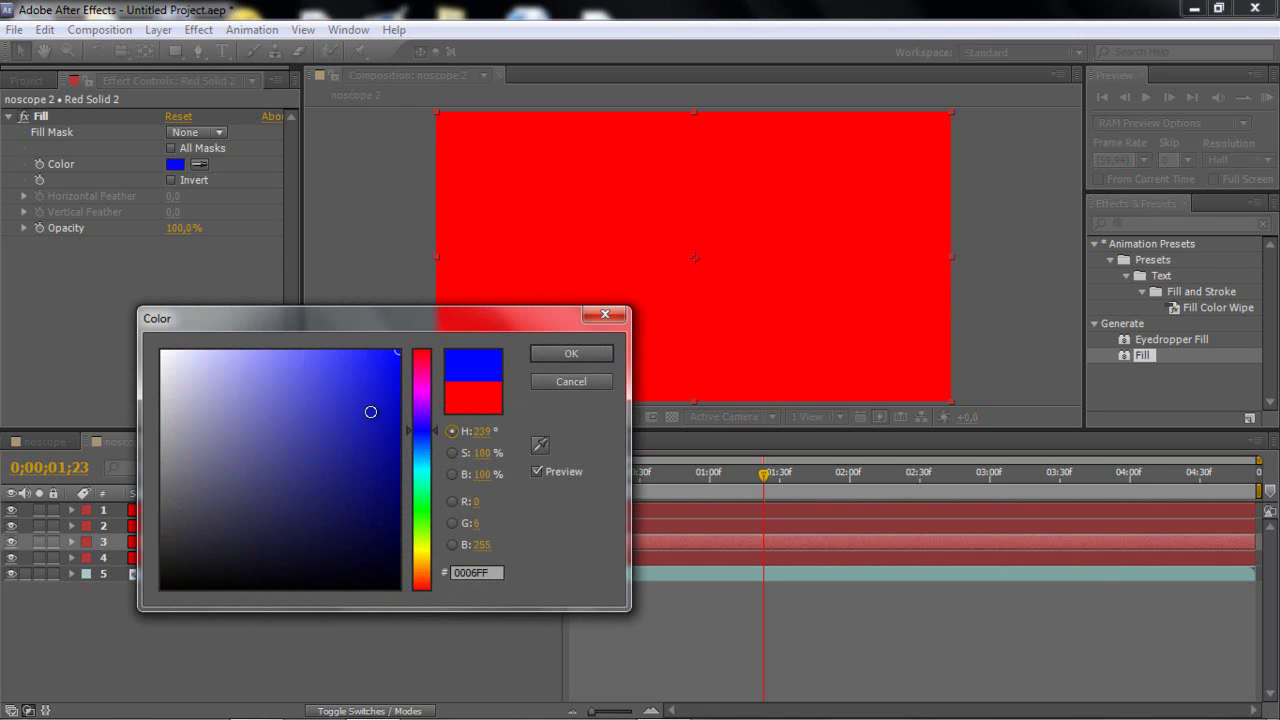
{"action": "left_click", "coordinate": [597, 354]}
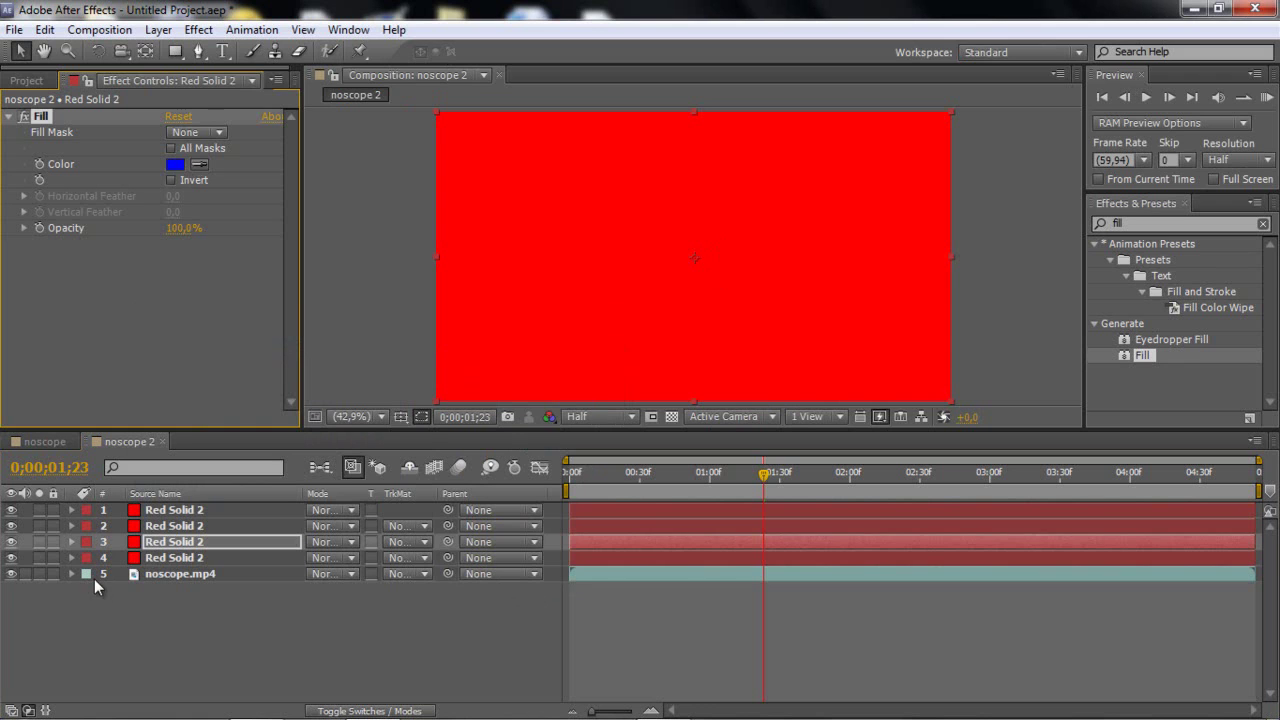
- Rename layer 4 to 'red' and layer 3 to 'blue'
{"action": "left_click", "coordinate": [176, 558]}
{"action": "right_click", "coordinate": [176, 558]}
{"action": "left_click", "coordinate": [265, 704]}
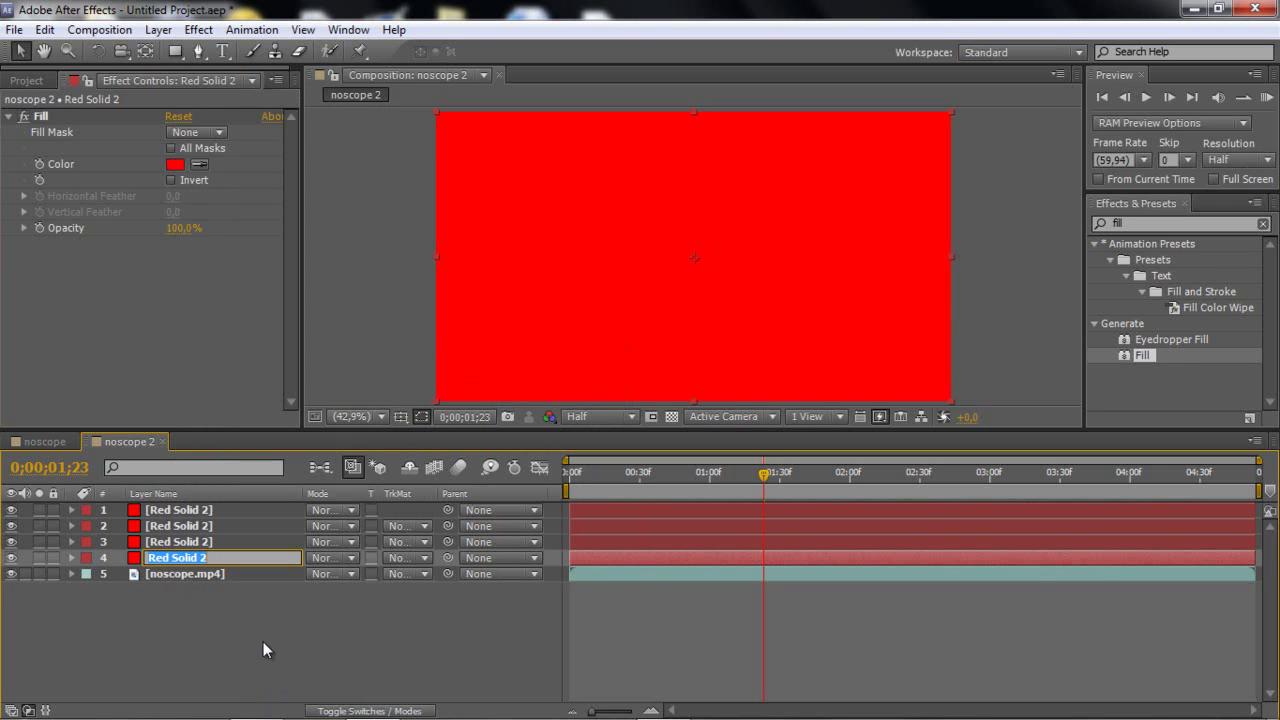
{"action": "type", "text": "red"}
{"action": "right_click", "coordinate": [183, 539]}
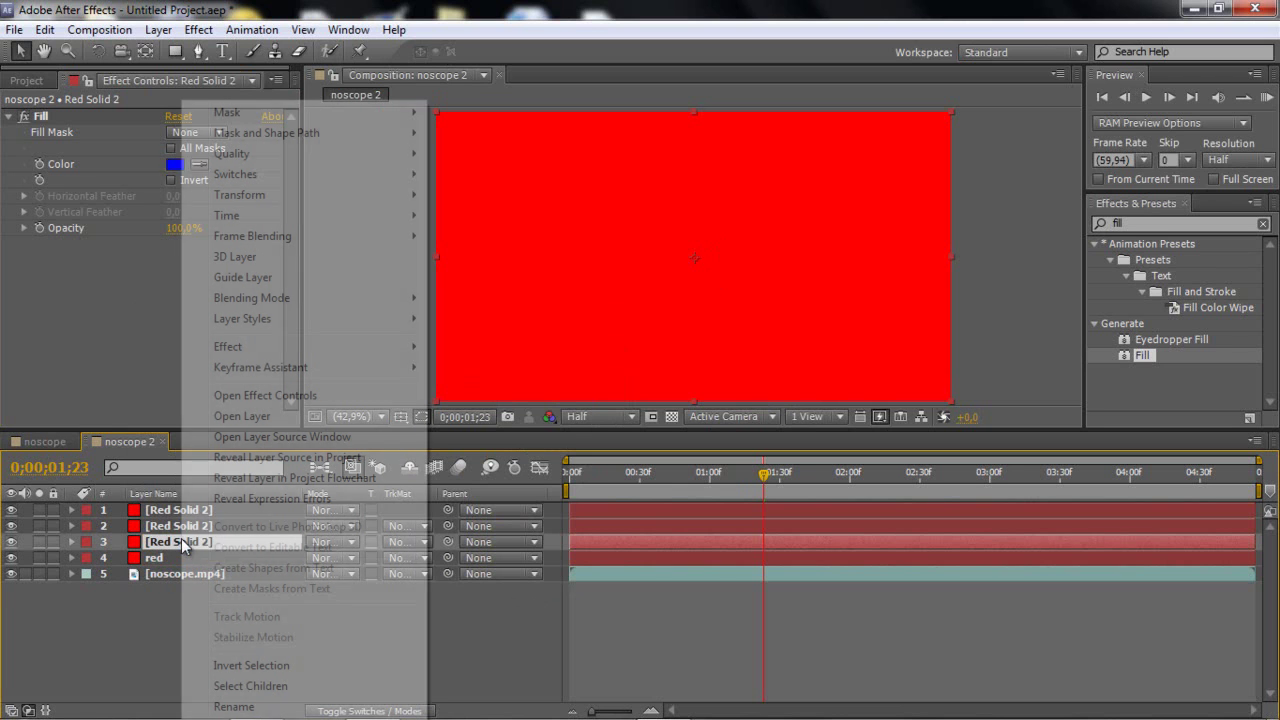
{"action": "left_click", "coordinate": [248, 704]}
{"action": "type", "text": "blue"}
- Set layer 2's fill to green 36FF00 and rename it 'green'
{"action": "left_click", "coordinate": [210, 526]}
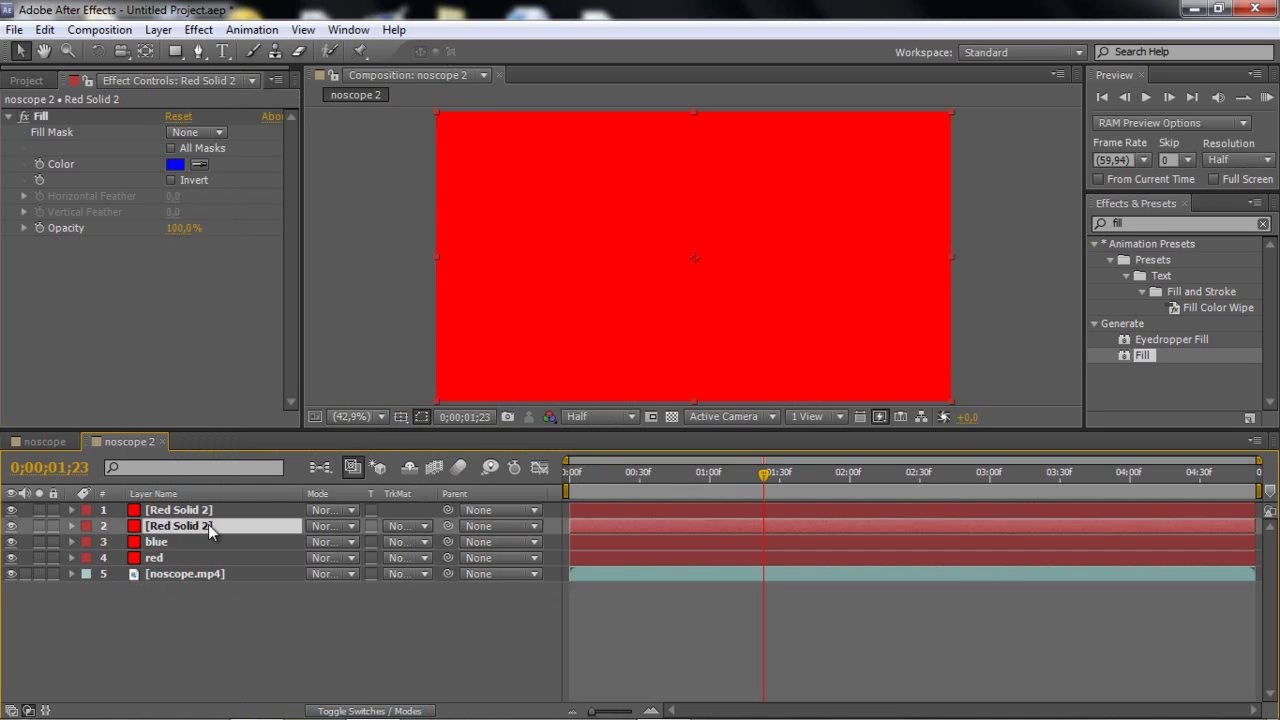
{"action": "left_click", "coordinate": [176, 164]}
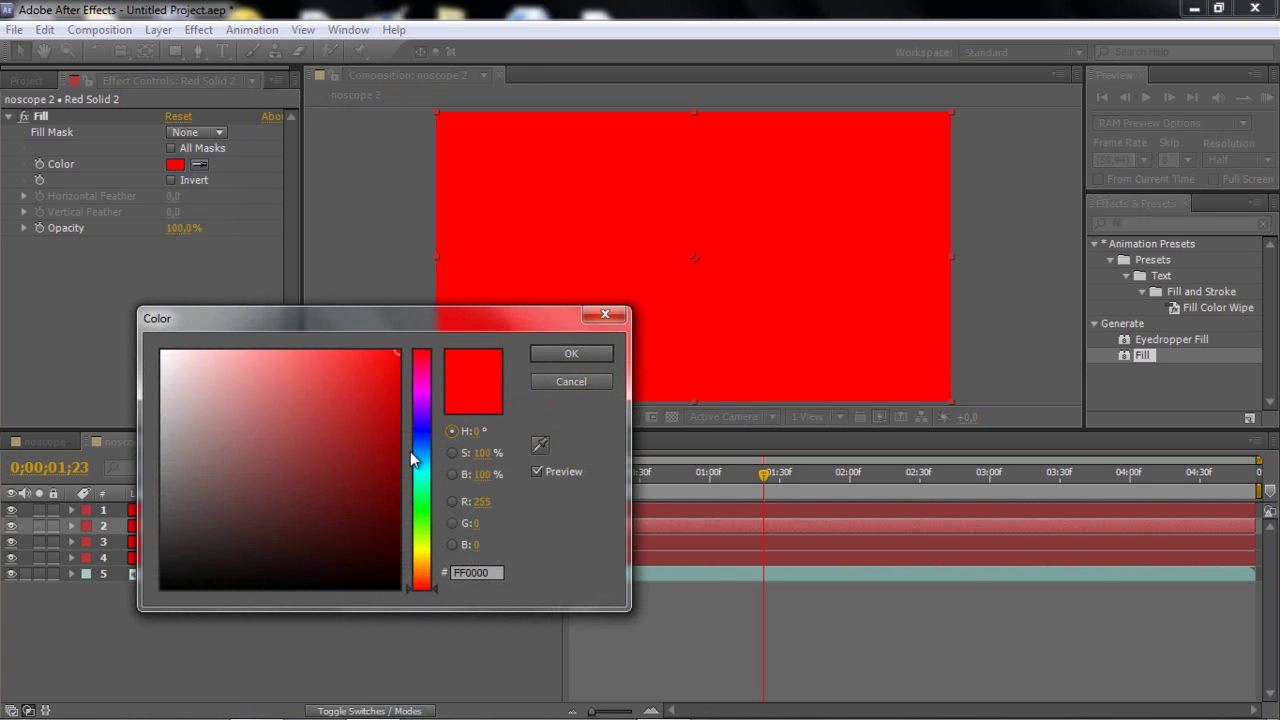
{"action": "left_click", "coordinate": [422, 517]}
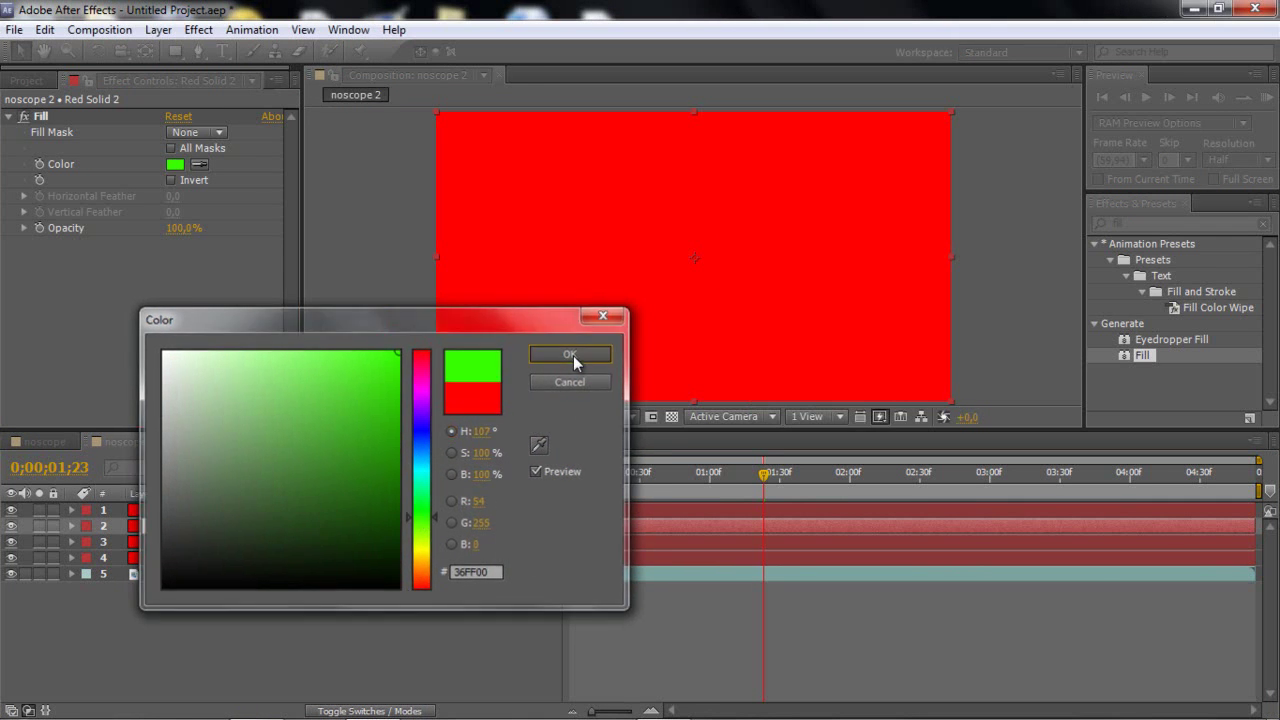
{"action": "key", "text": "Return"}
{"action": "right_click", "coordinate": [200, 527]}
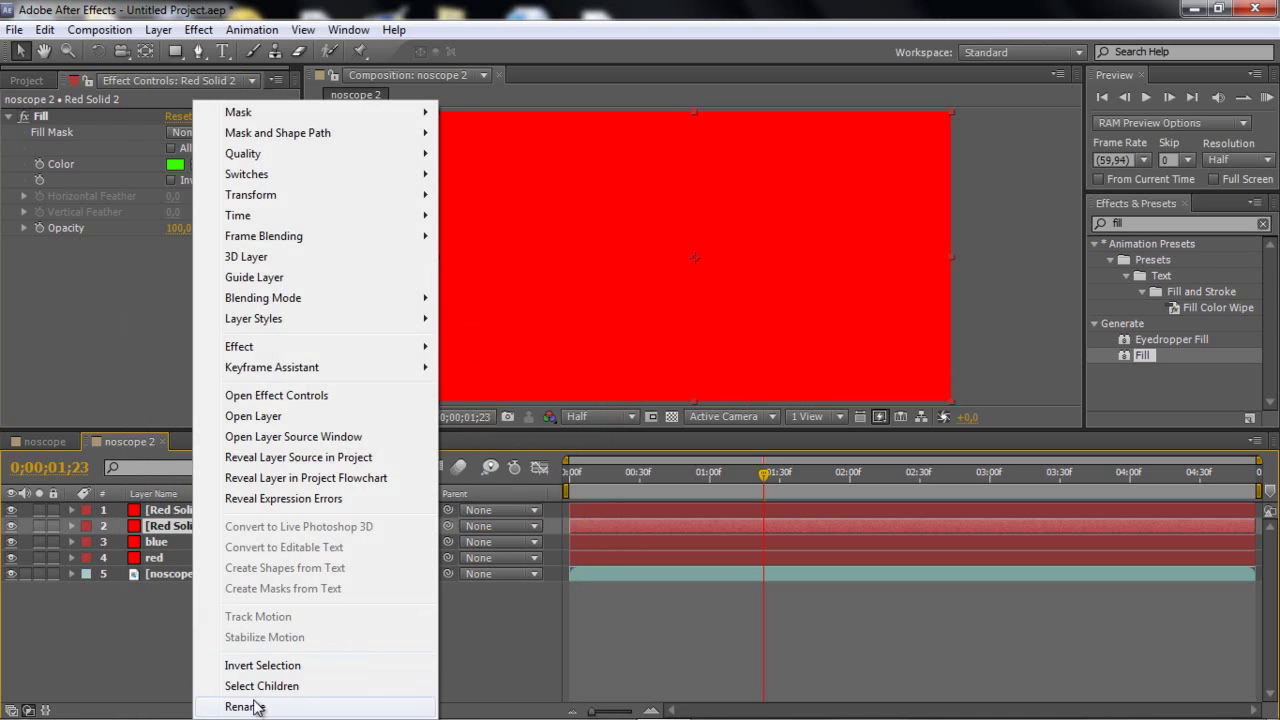
{"action": "left_click", "coordinate": [245, 706]}
{"action": "type", "text": "green"}
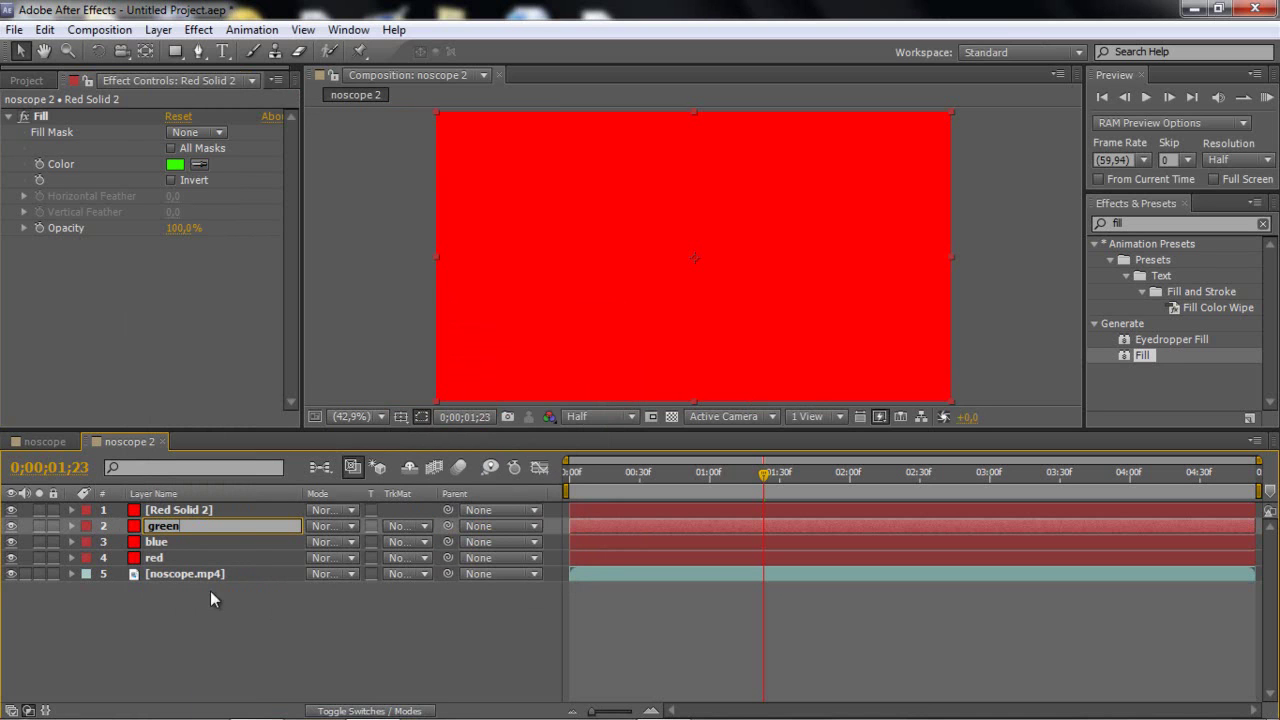
{"action": "left_click", "coordinate": [188, 511]}
- Rename the top solid 'pink' and set its fill to magenta FF00EA
{"action": "right_click", "coordinate": [188, 511]}
{"action": "left_click", "coordinate": [235, 707]}
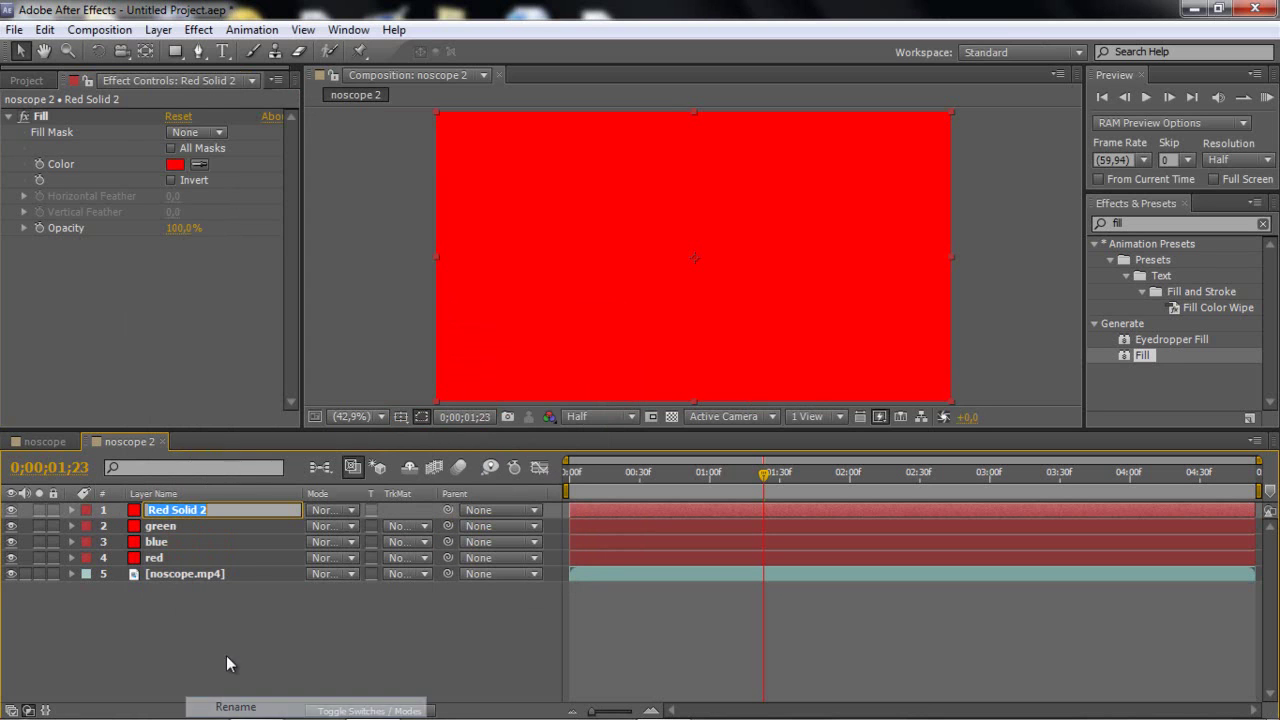
{"action": "type", "text": "pink"}
{"action": "key", "text": "Return"}
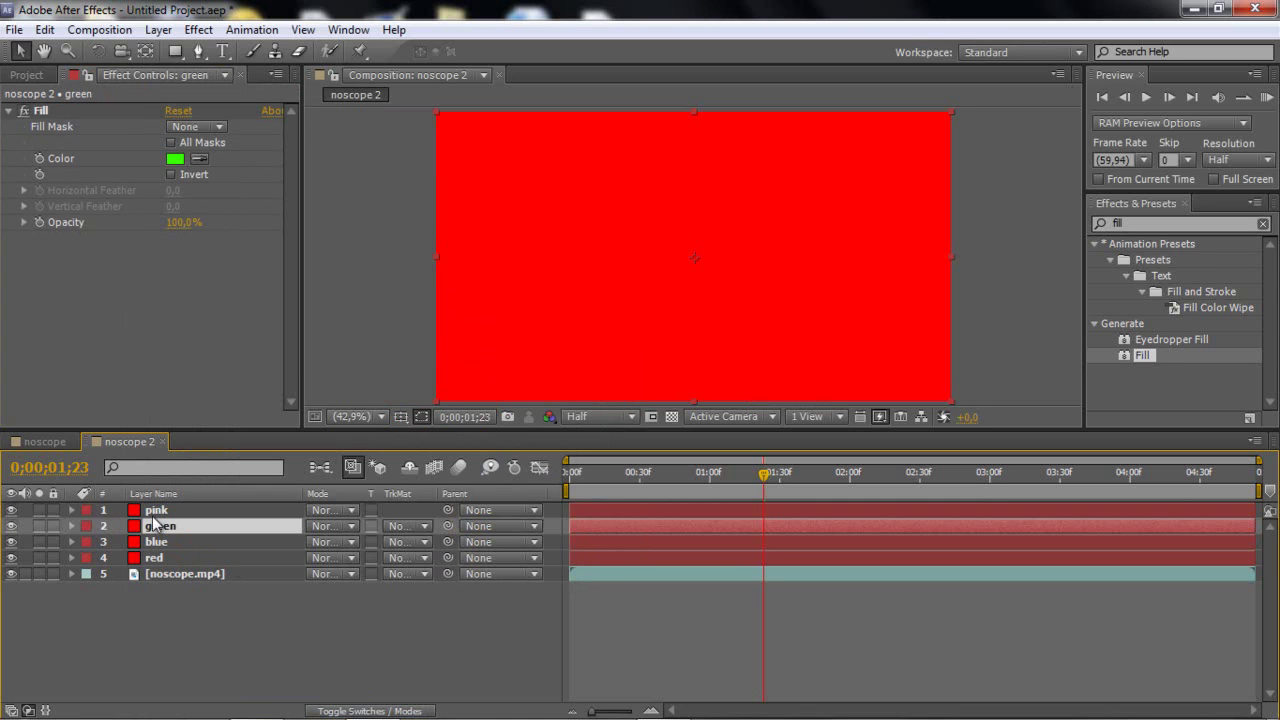
{"action": "left_click", "coordinate": [175, 159]}
{"action": "left_click", "coordinate": [422, 386]}
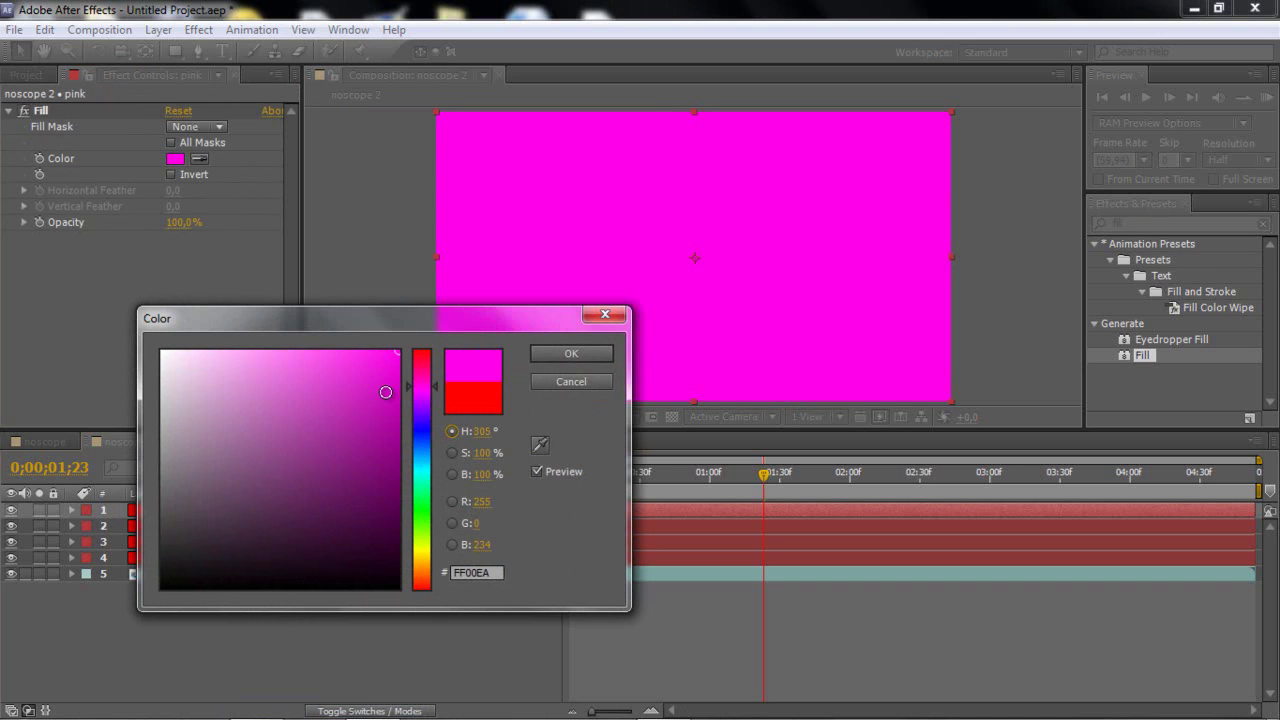
- Accept the magenta fill, choose the standard Pen tool, and zoom the comp to 25%
{"action": "left_click", "coordinate": [572, 354]}
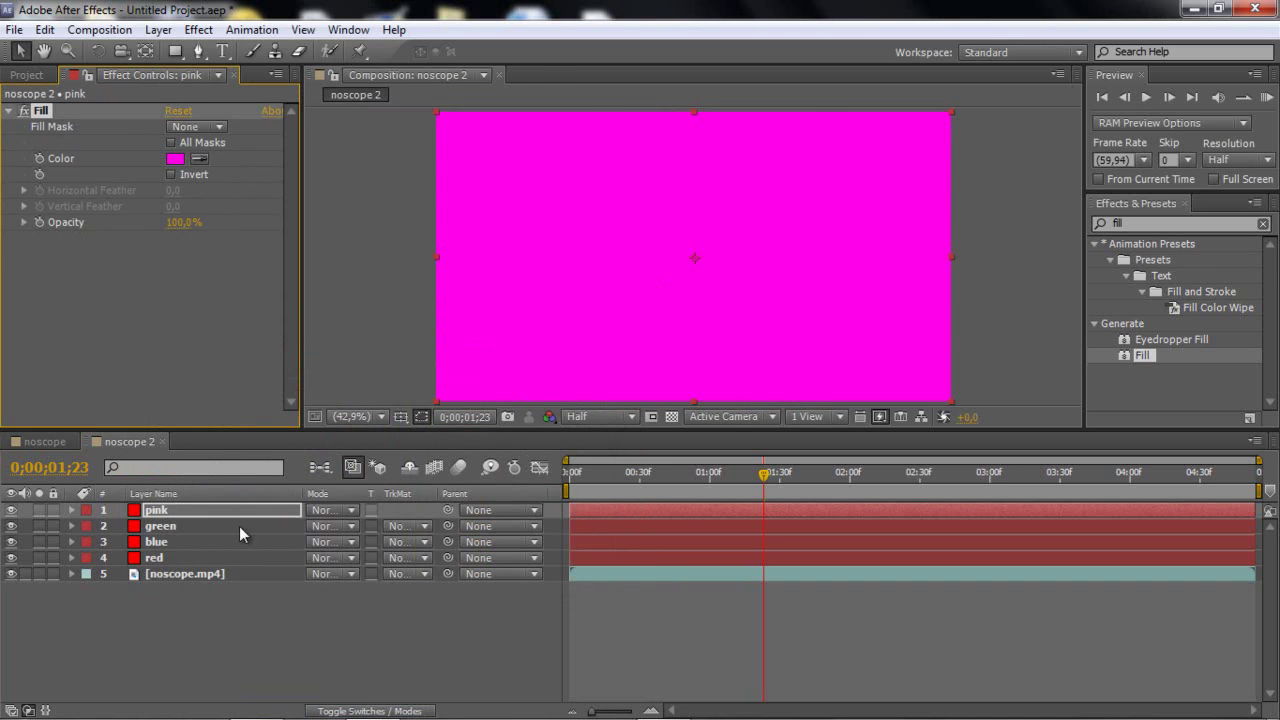
{"action": "left_click", "coordinate": [200, 51]}
{"action": "left_click", "coordinate": [176, 52]}
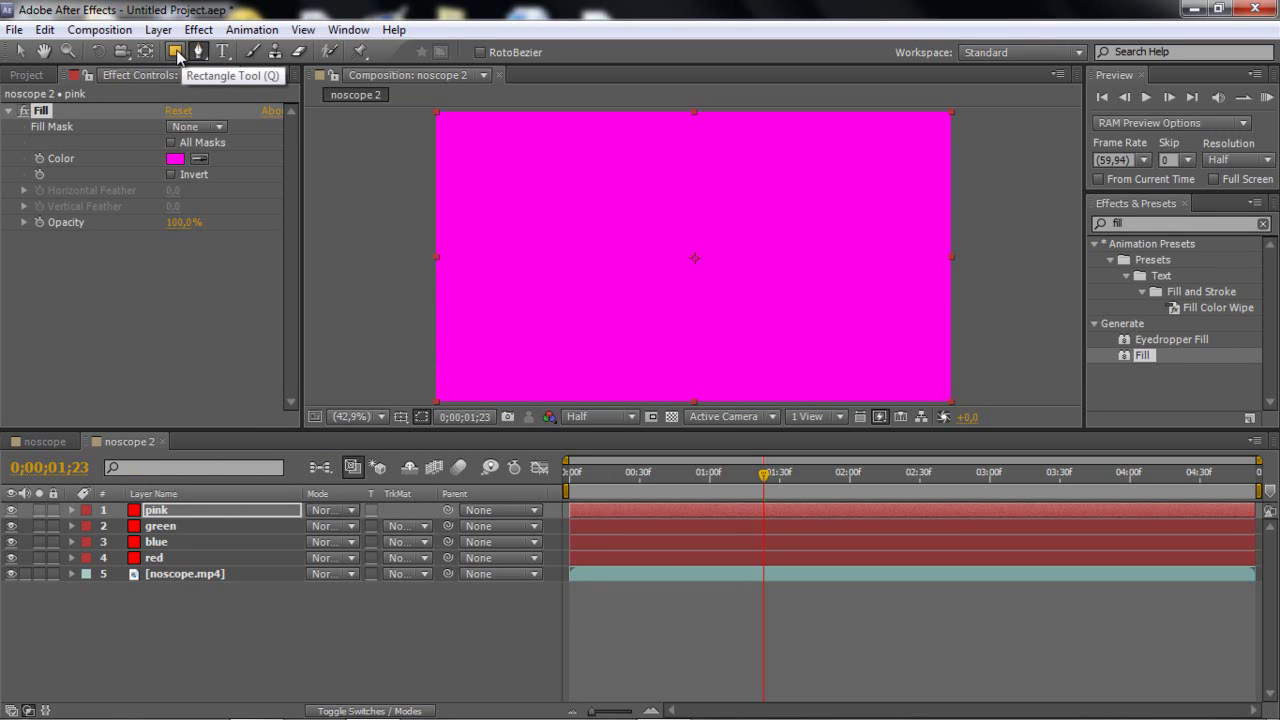
{"action": "left_click", "coordinate": [177, 52]}
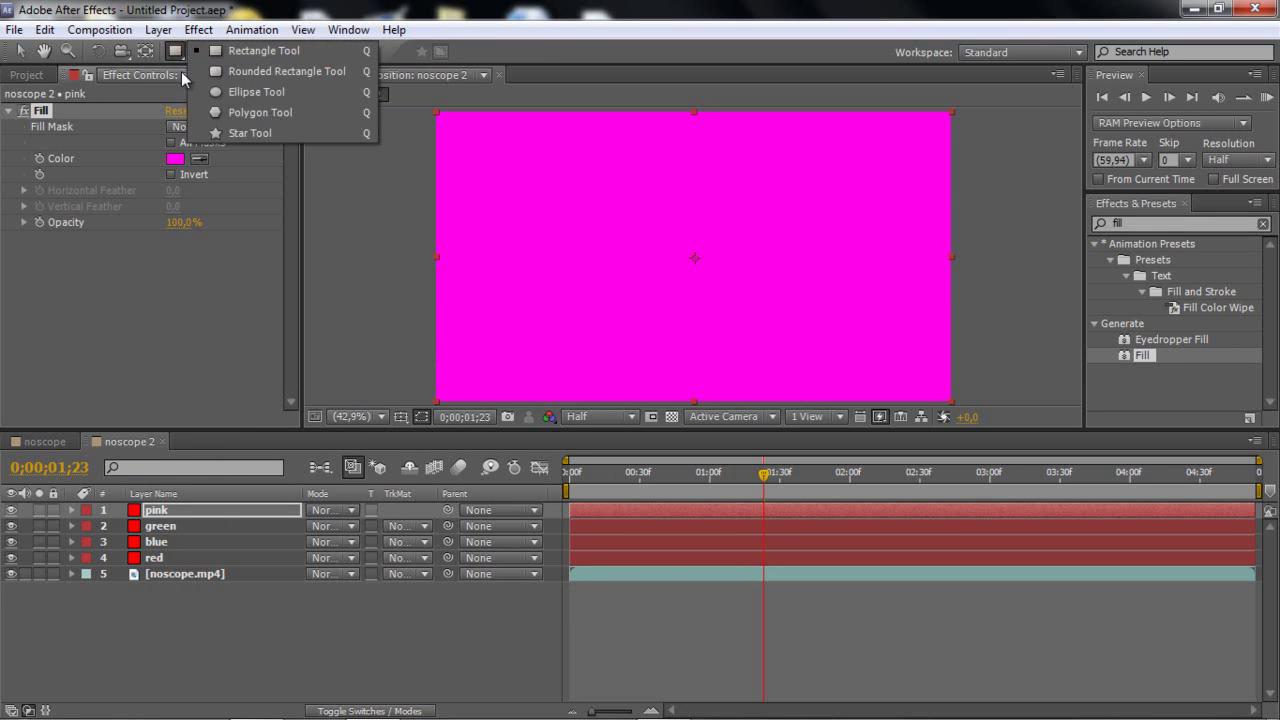
{"action": "left_click", "coordinate": [257, 94]}
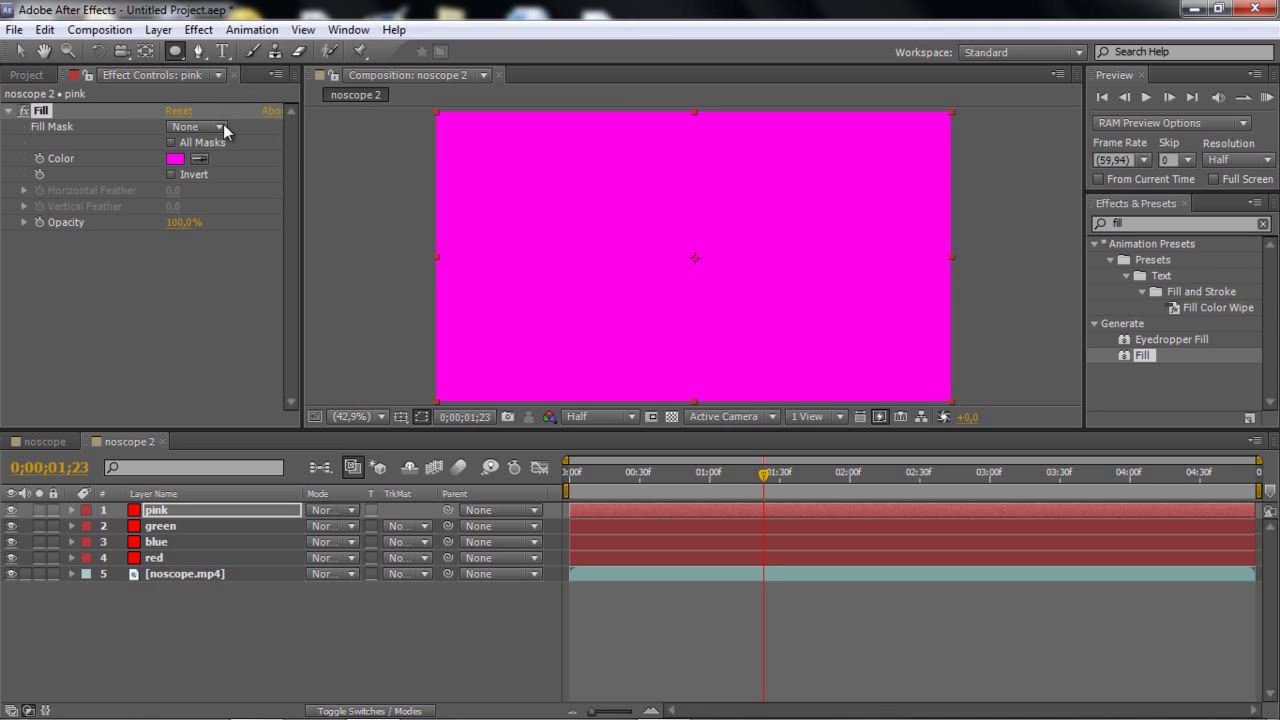
{"action": "left_click", "coordinate": [200, 53]}
{"action": "left_click", "coordinate": [200, 53]}
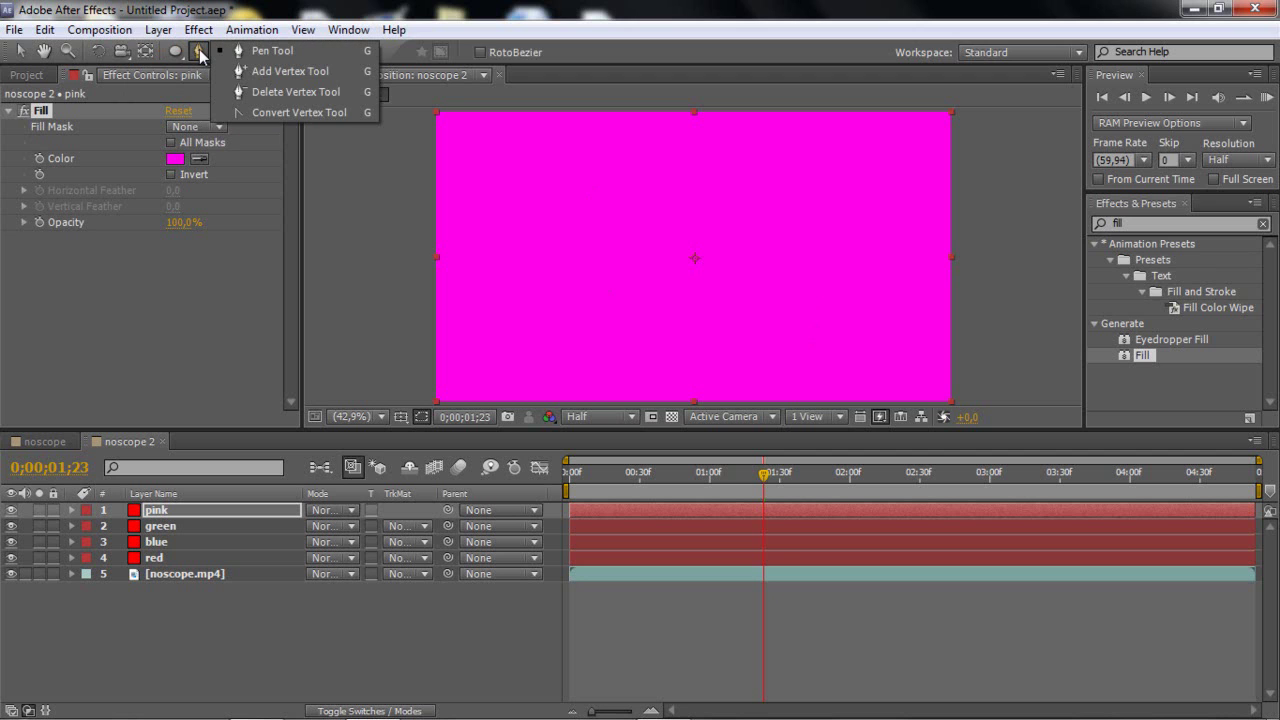
{"action": "left_click", "coordinate": [197, 60]}
{"action": "key", "text": "comma"}
{"action": "key", "text": "comma"}
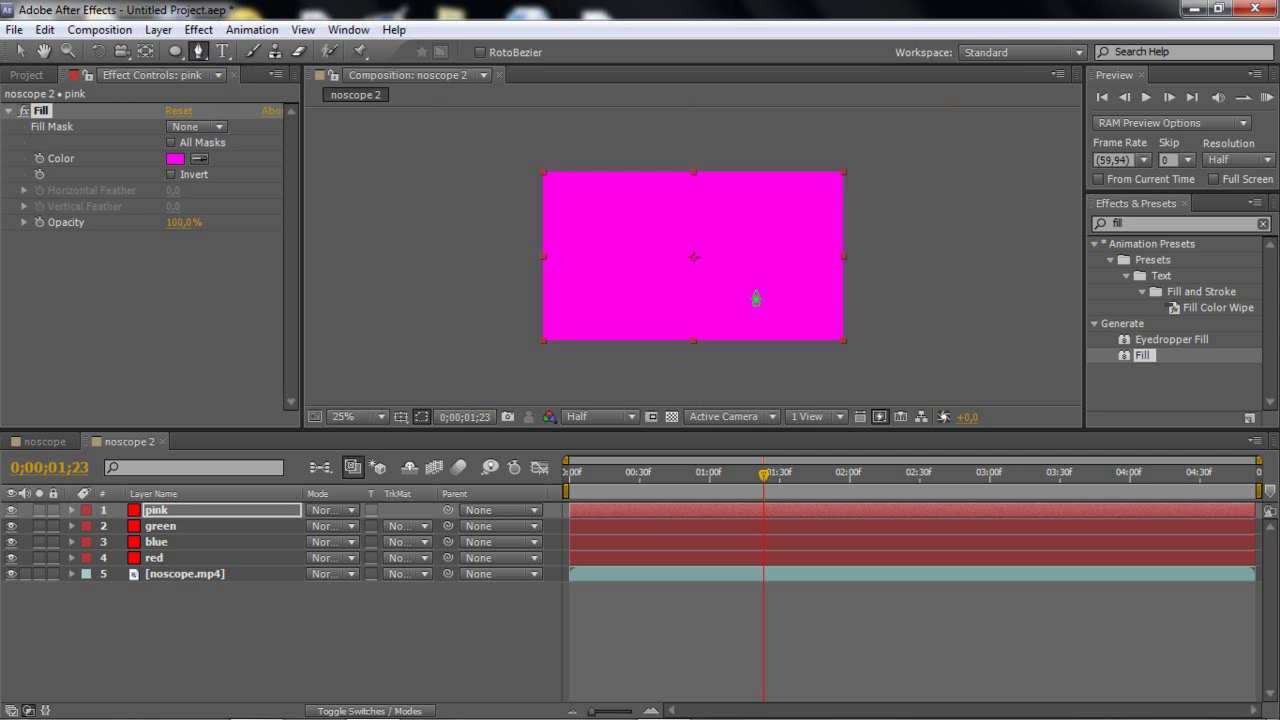
- Draw a closed mask on the pink solid around the bottom-right corner
{"action": "left_click", "coordinate": [784, 376]}
{"action": "left_click", "coordinate": [770, 361]}
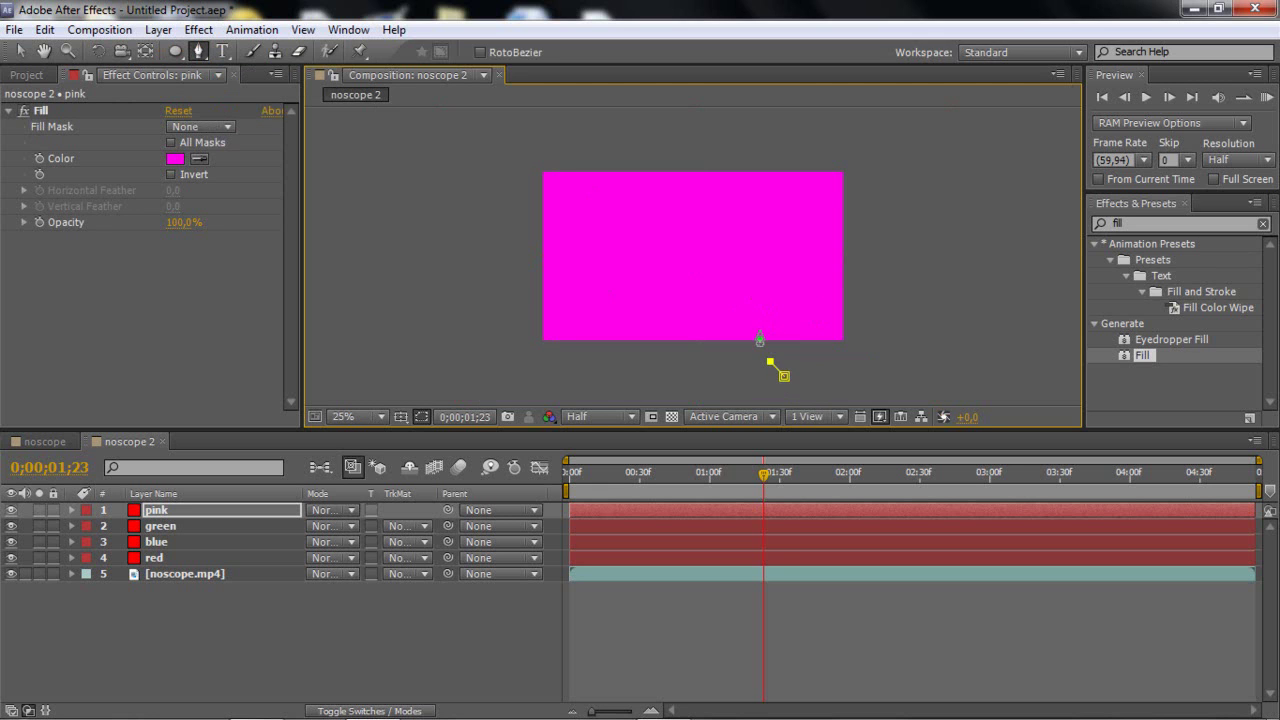
{"action": "left_click", "coordinate": [770, 278]}
{"action": "left_click", "coordinate": [801, 266]}
{"action": "left_click", "coordinate": [832, 266]}
{"action": "left_click", "coordinate": [866, 280]}
{"action": "left_click", "coordinate": [876, 312]}
{"action": "left_click", "coordinate": [884, 345]}
{"action": "left_click", "coordinate": [827, 373]}
{"action": "left_click", "coordinate": [784, 376]}
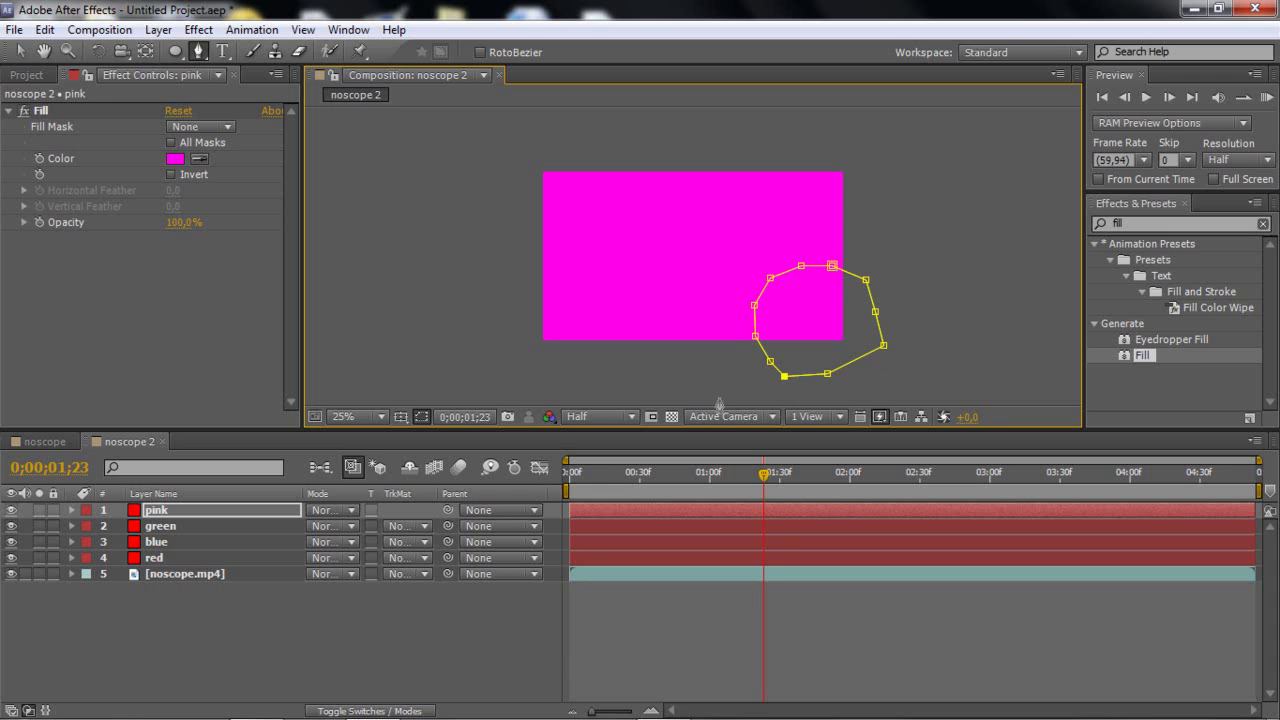
- Draw a closed mask on the green solid around the bottom-left corner
{"action": "left_click", "coordinate": [183, 526]}
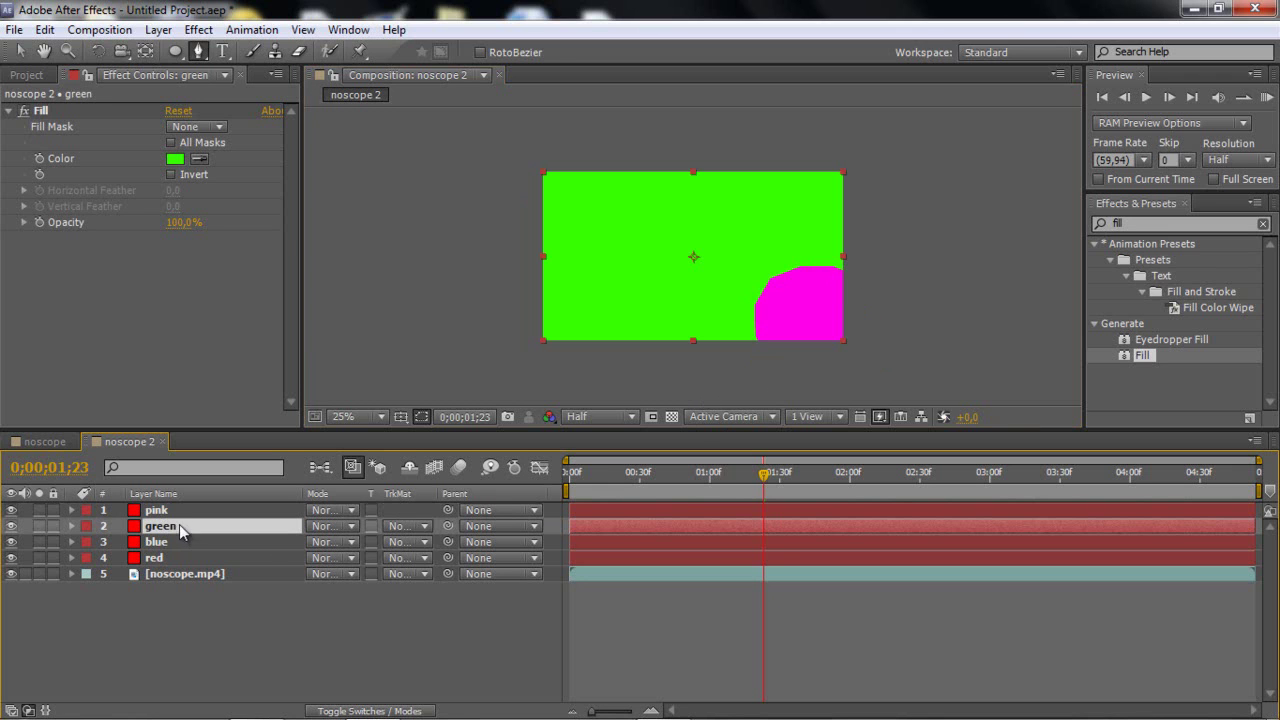
{"action": "left_click", "coordinate": [592, 376]}
{"action": "left_click", "coordinate": [607, 361]}
{"action": "left_click", "coordinate": [612, 341]}
{"action": "left_click", "coordinate": [603, 281]}
{"action": "left_click", "coordinate": [581, 267]}
{"action": "left_click", "coordinate": [556, 264]}
{"action": "left_click", "coordinate": [530, 258]}
{"action": "left_click", "coordinate": [504, 274]}
{"action": "left_click", "coordinate": [490, 310]}
{"action": "left_click", "coordinate": [489, 346]}
{"action": "left_click", "coordinate": [494, 374]}
{"action": "left_click", "coordinate": [574, 380]}
{"action": "left_click", "coordinate": [592, 376]}
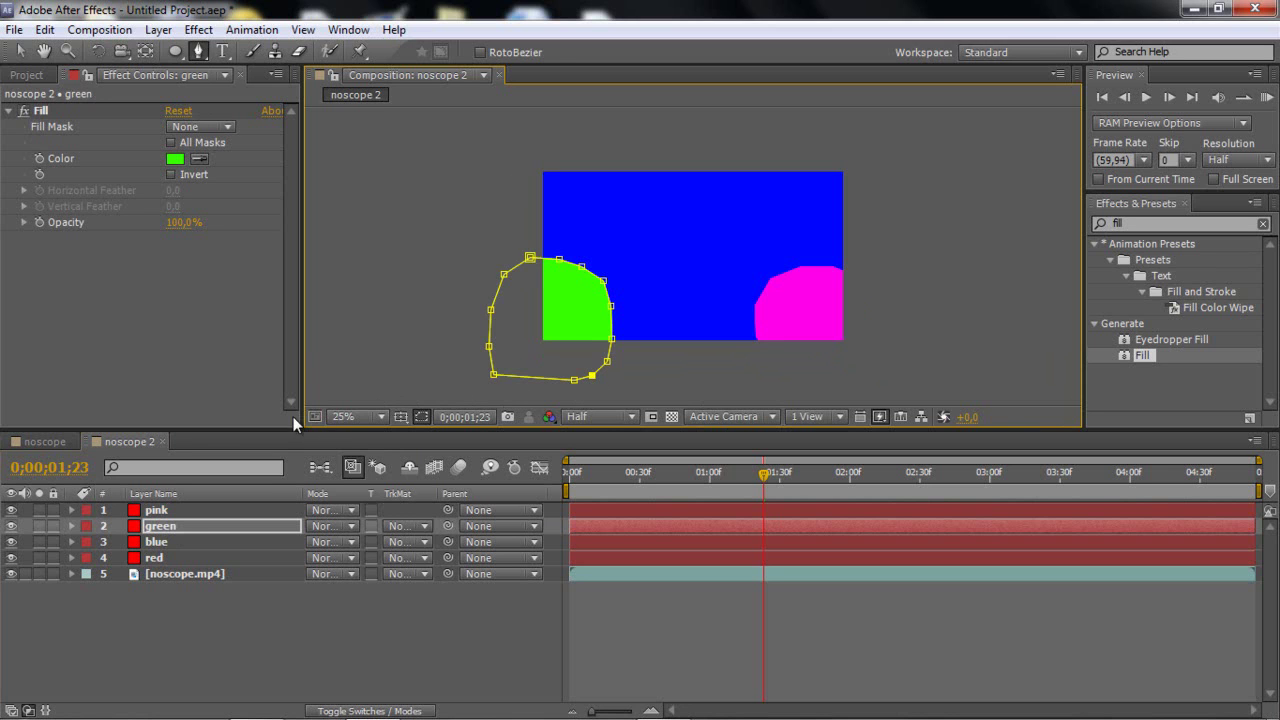
- Draw a closed mask on the blue solid around the top-right corner
{"action": "left_click", "coordinate": [172, 542]}
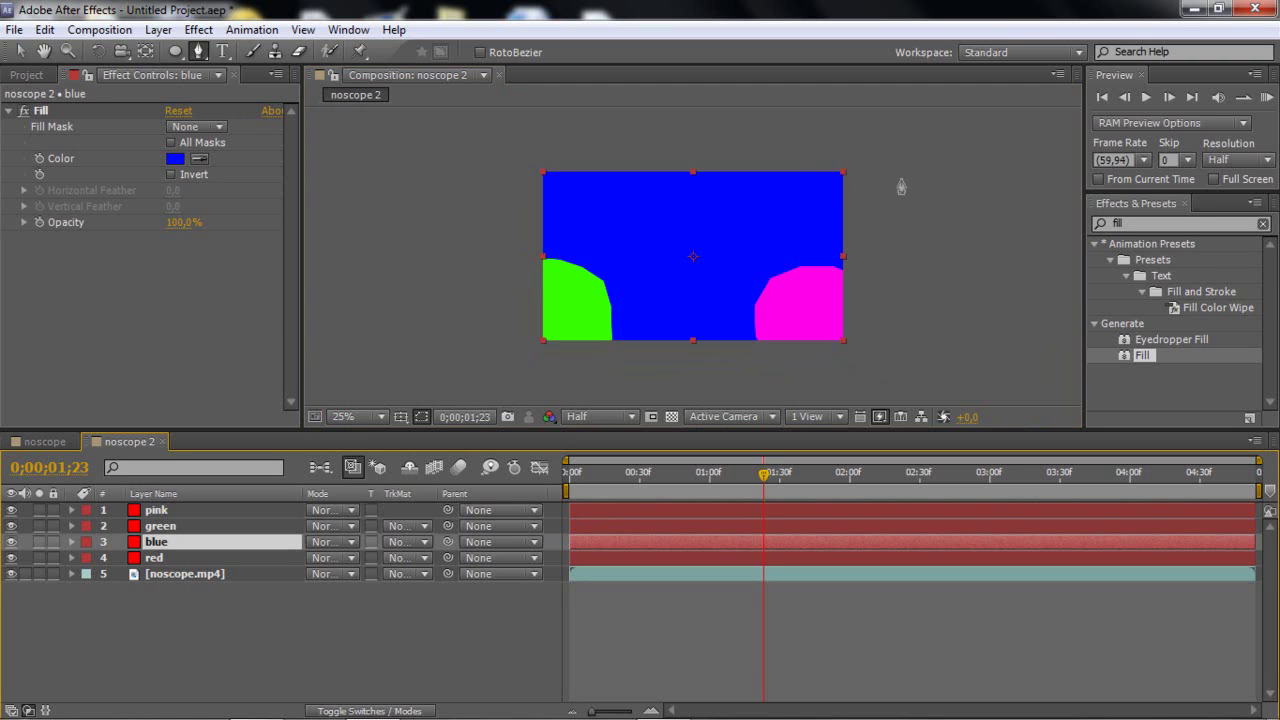
{"action": "left_click", "coordinate": [834, 144]}
{"action": "left_click", "coordinate": [792, 159]}
{"action": "left_click", "coordinate": [779, 176]}
{"action": "left_click", "coordinate": [760, 209]}
{"action": "left_click", "coordinate": [774, 230]}
{"action": "left_click", "coordinate": [833, 235]}
{"action": "left_click", "coordinate": [866, 238]}
{"action": "left_click", "coordinate": [896, 216]}
{"action": "left_click", "coordinate": [898, 185]}
{"action": "left_click", "coordinate": [882, 159]}
{"action": "left_click", "coordinate": [834, 144]}
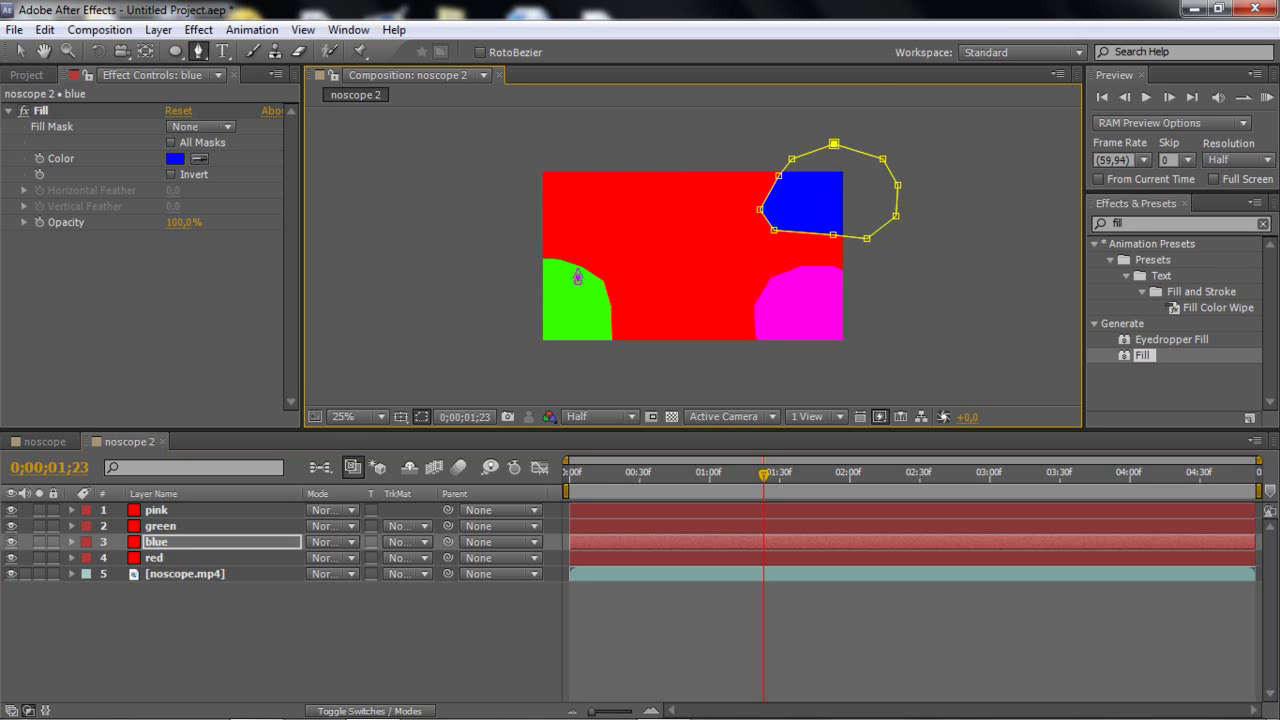
- Draw a closed mask on the red solid around the top-left corner
{"action": "left_click", "coordinate": [172, 556]}
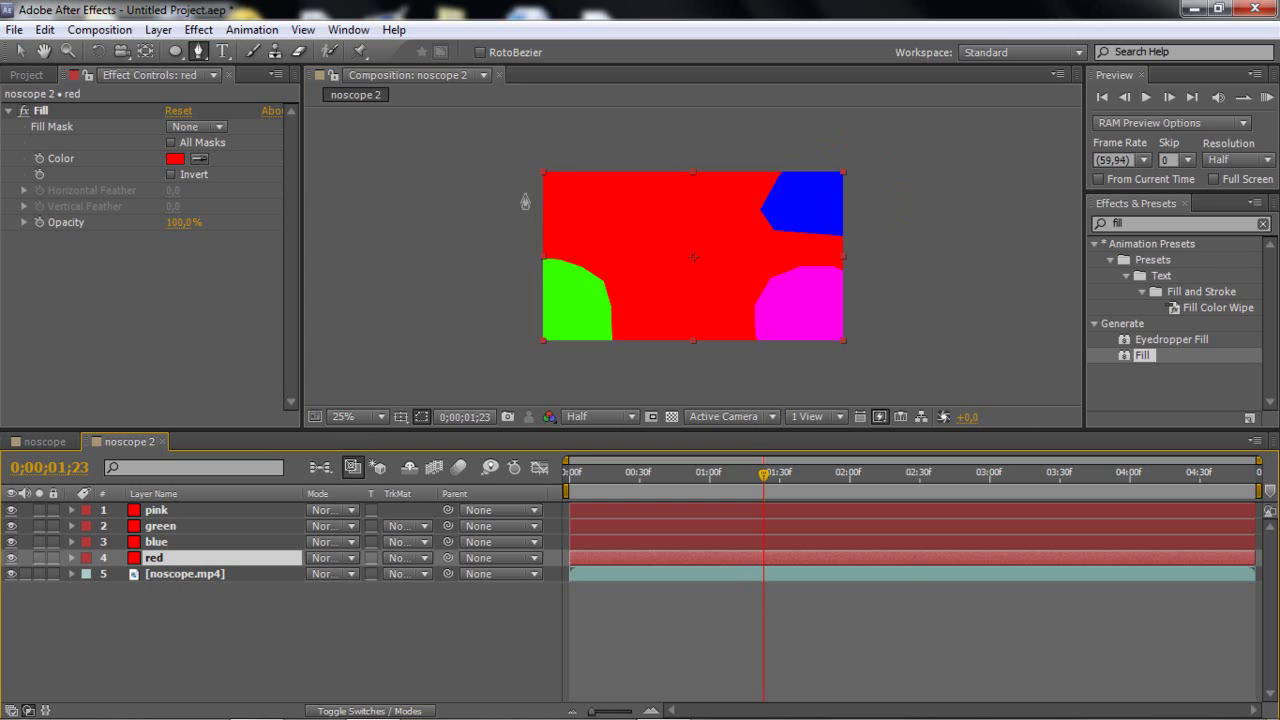
{"action": "left_click", "coordinate": [570, 141]}
{"action": "left_click", "coordinate": [596, 158]}
{"action": "left_click", "coordinate": [608, 183]}
{"action": "left_click", "coordinate": [615, 205]}
{"action": "left_click", "coordinate": [615, 219]}
{"action": "left_click", "coordinate": [603, 231]}
{"action": "left_click", "coordinate": [575, 234]}
{"action": "left_click", "coordinate": [545, 234]}
{"action": "left_click", "coordinate": [525, 234]}
{"action": "left_click", "coordinate": [499, 207]}
{"action": "left_click", "coordinate": [497, 177]}
{"action": "left_click", "coordinate": [508, 147]}
{"action": "left_click", "coordinate": [570, 141]}
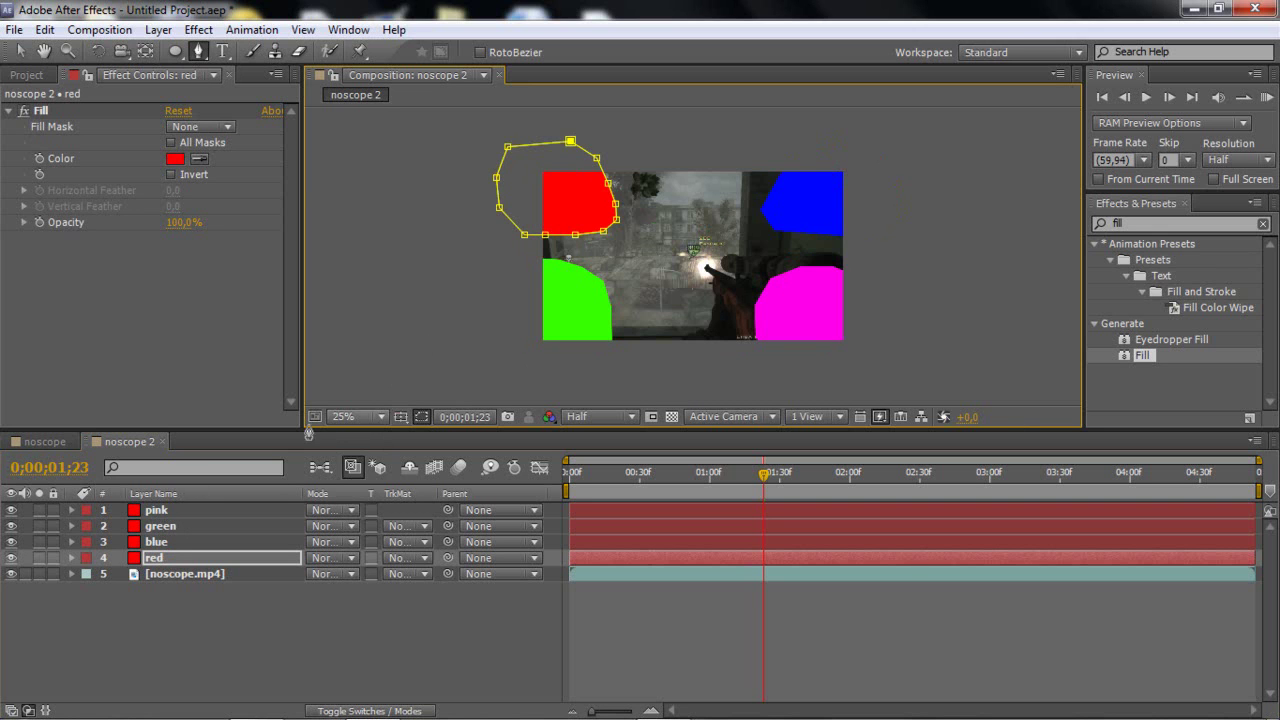
- Set the red and blue masks' feather to 23 pixels
{"action": "left_click", "coordinate": [160, 558]}
{"action": "key", "text": "f"}
{"action": "left_click", "coordinate": [354, 590]}
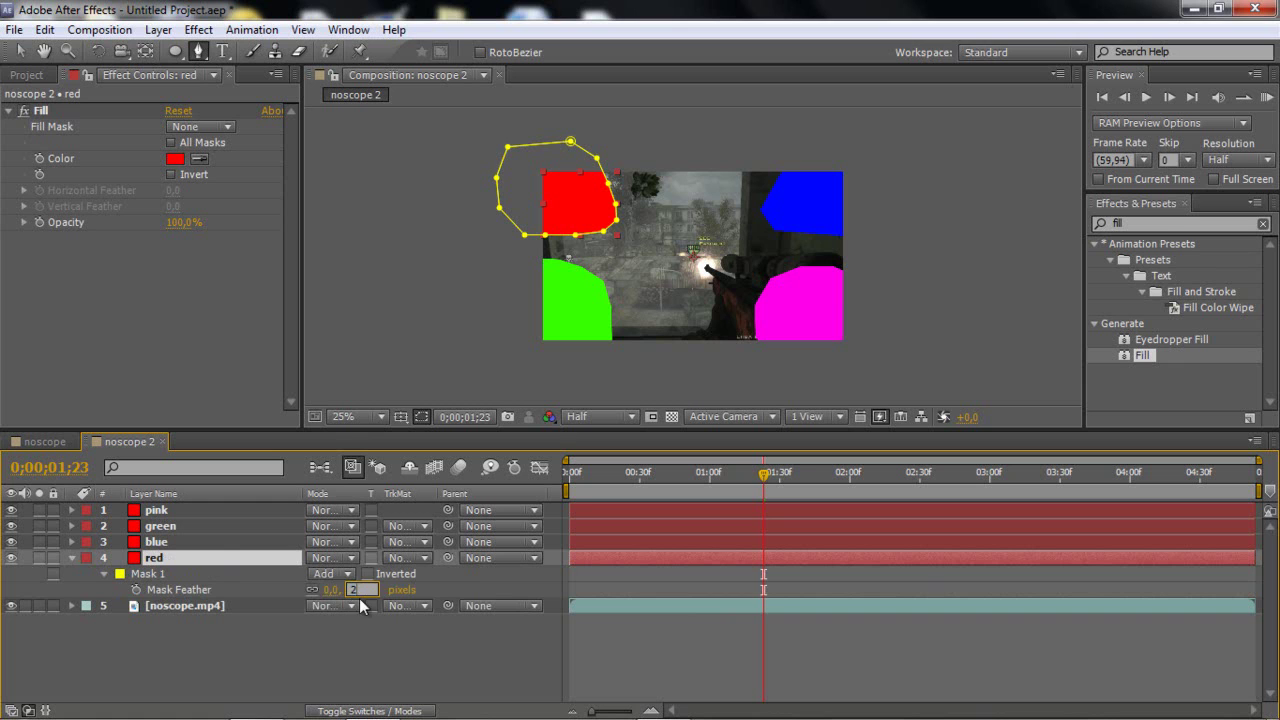
{"action": "left_click", "coordinate": [164, 542]}
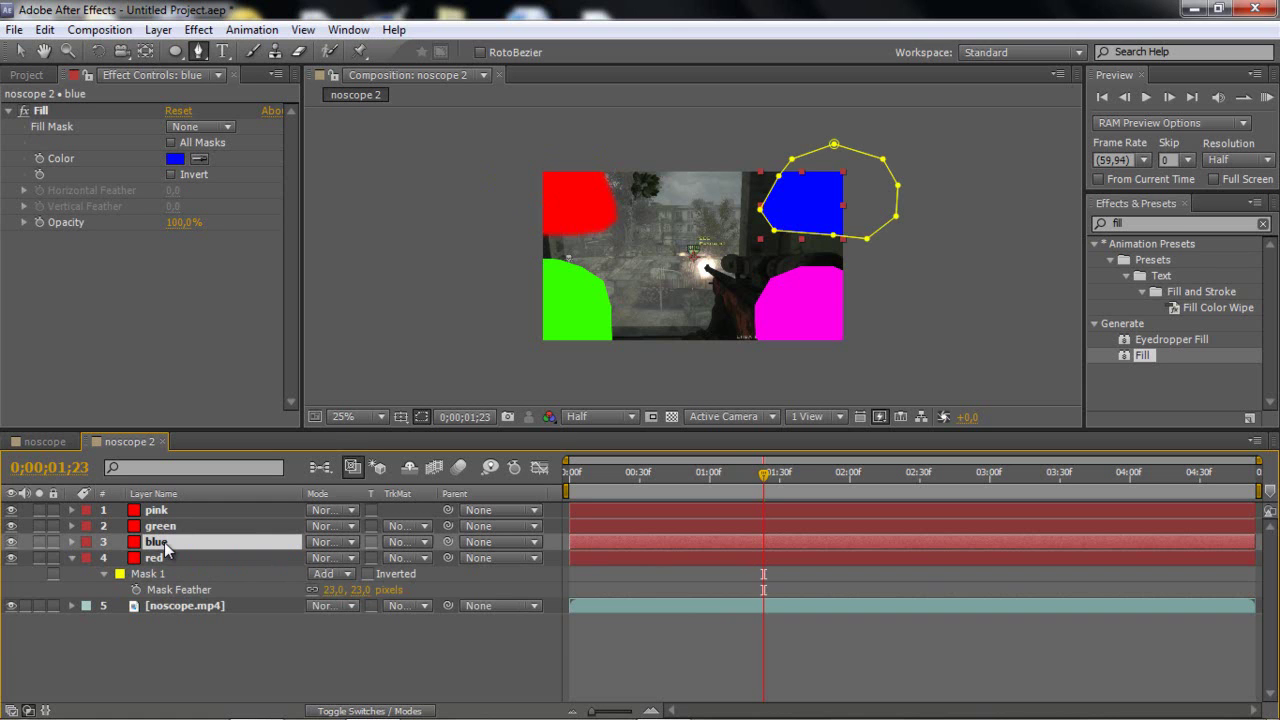
{"action": "key", "text": "m"}
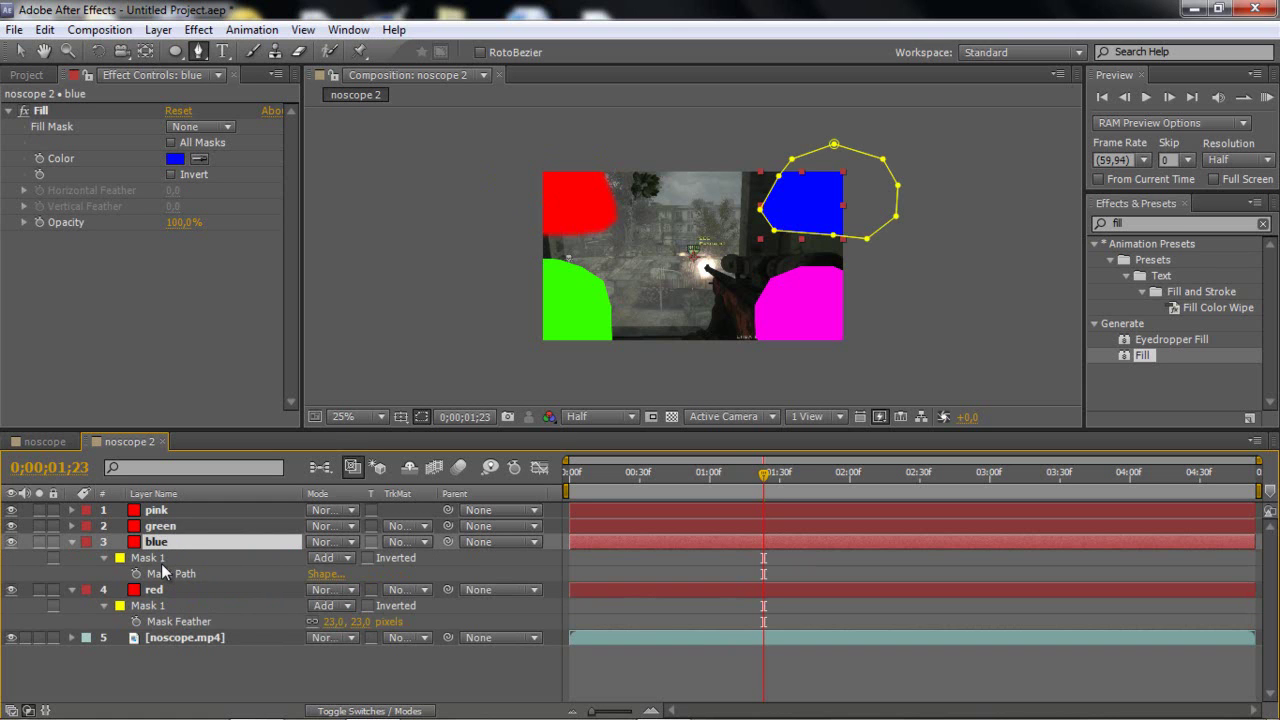
{"action": "key", "text": "f"}
{"action": "left_click", "coordinate": [354, 574]}
{"action": "type", "text": "23"}
- Set the green and pink masks' feather to 23 pixels
{"action": "left_click", "coordinate": [158, 526]}
{"action": "key", "text": "f"}
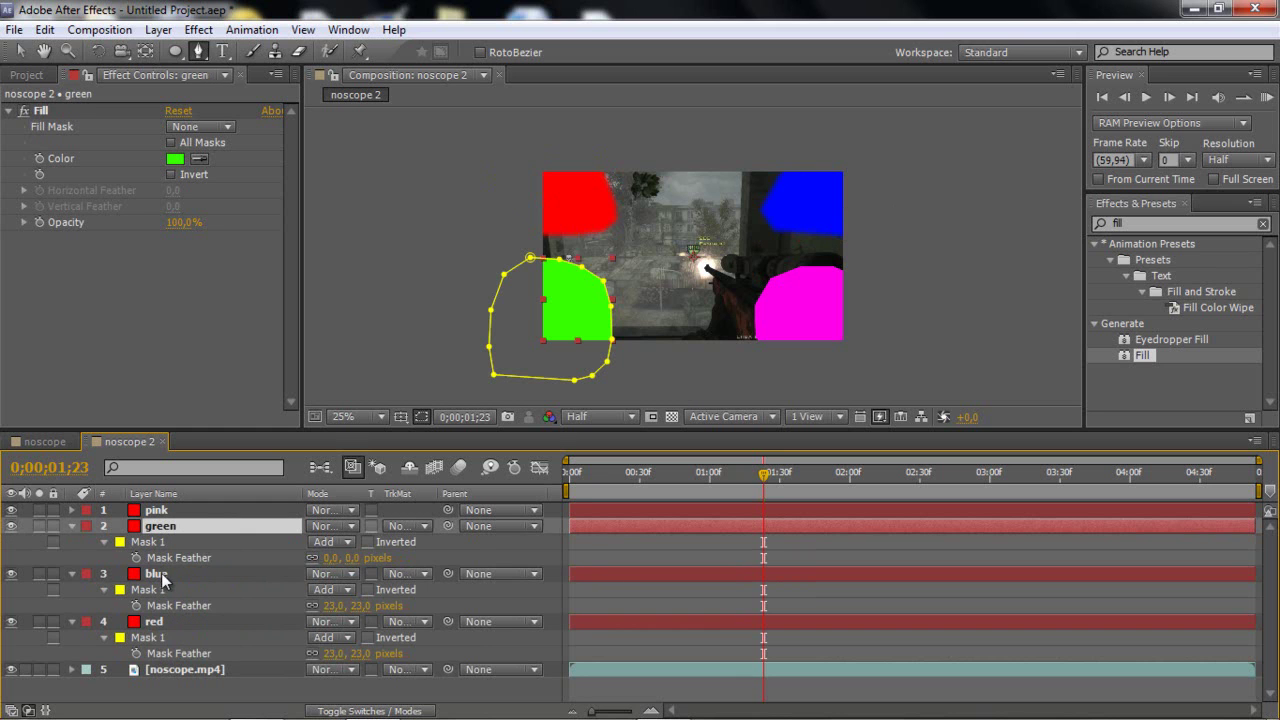
{"action": "left_click", "coordinate": [353, 557]}
{"action": "type", "text": "23"}
{"action": "left_click", "coordinate": [177, 508]}
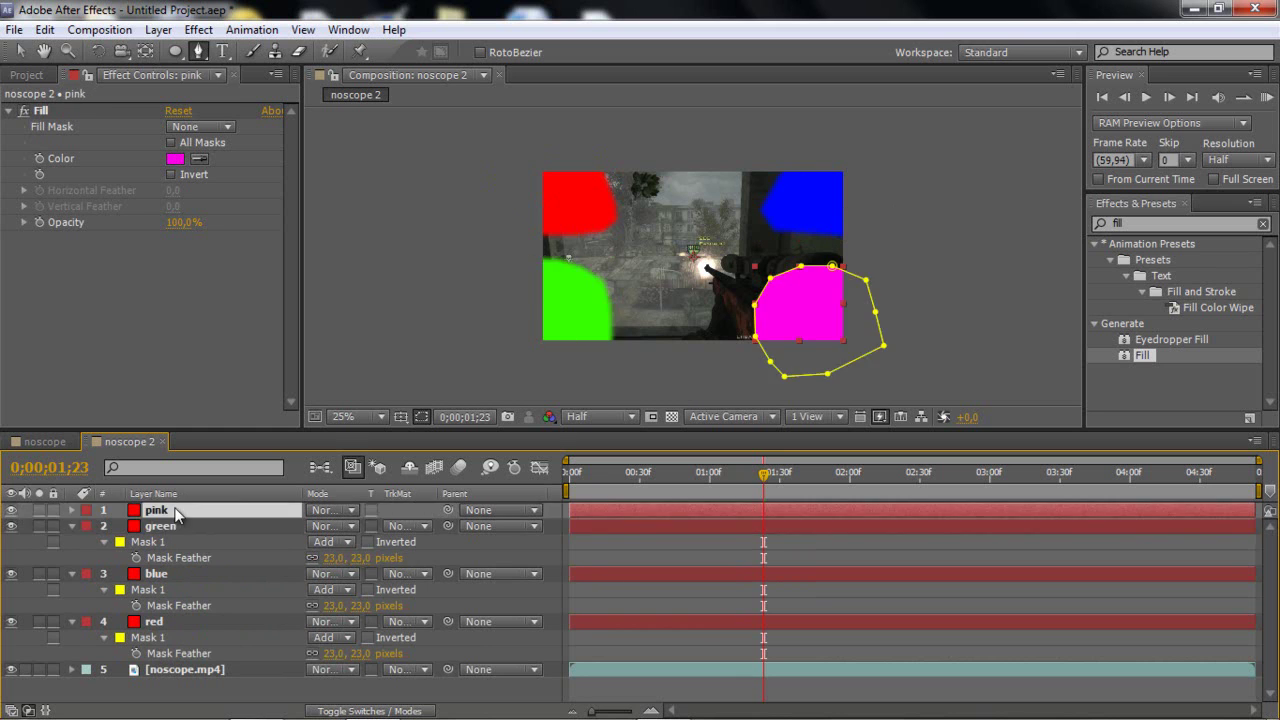
{"action": "key", "text": "f"}
{"action": "left_click", "coordinate": [355, 541]}
{"action": "left_click", "coordinate": [69, 512]}
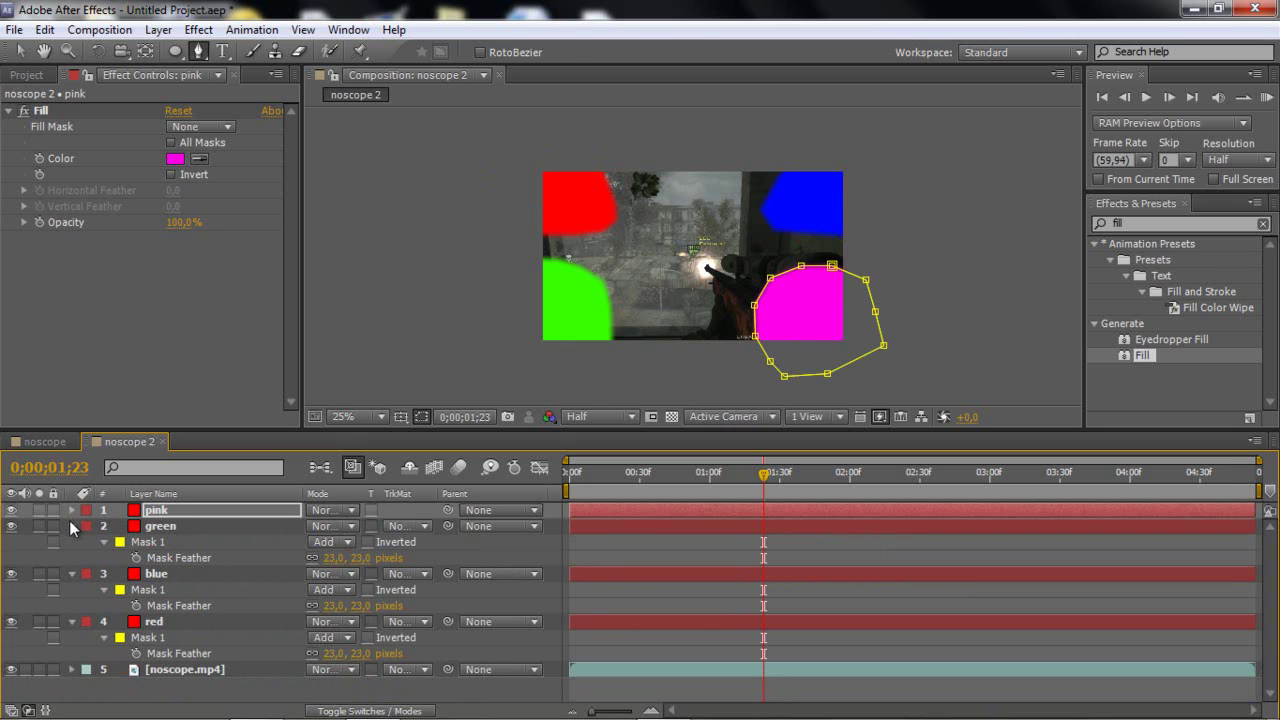
- Collapse all four solid layers and scrub the clip to preview the soft corners
{"action": "left_click", "coordinate": [69, 520]}
{"action": "left_click", "coordinate": [72, 525]}
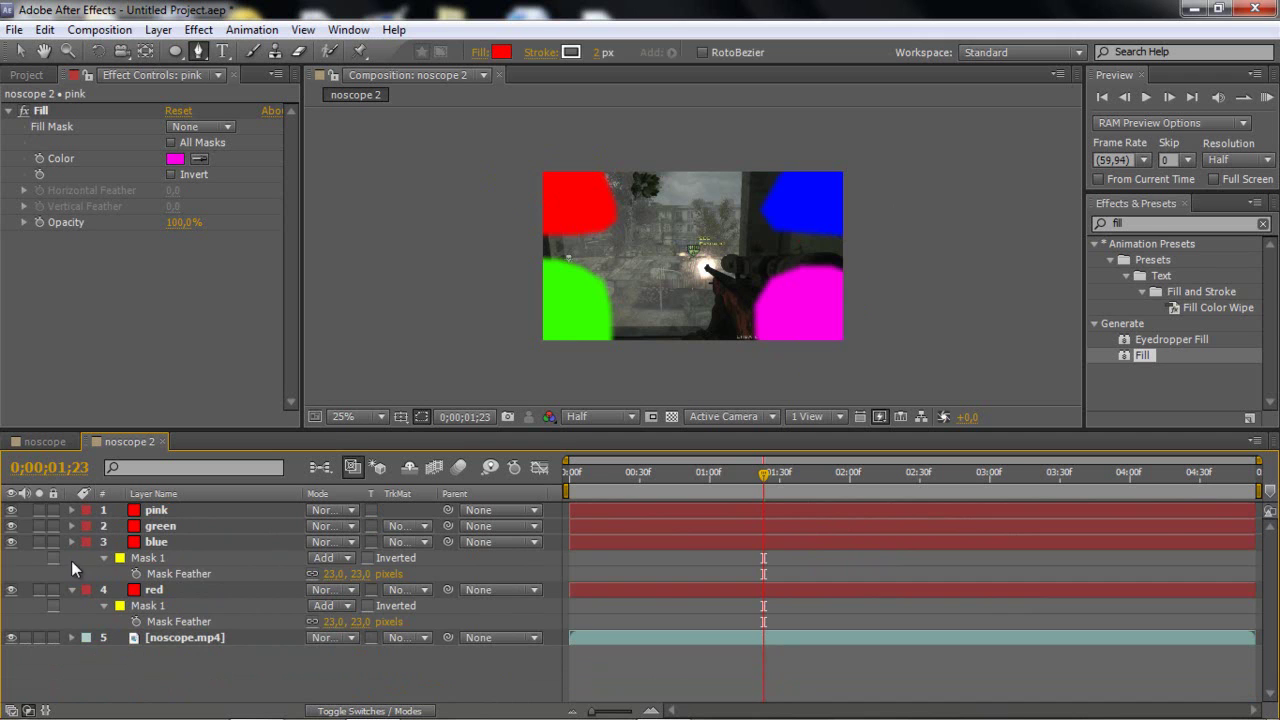
{"action": "left_click", "coordinate": [71, 542]}
{"action": "left_click", "coordinate": [70, 557]}
{"action": "left_click_drag", "start_coordinate": [698, 458], "coordinate": [640, 488]}
- Adjust the blue corner mask, then drag the red mask's corner and top edge into a new shape
{"action": "left_click", "coordinate": [157, 542]}
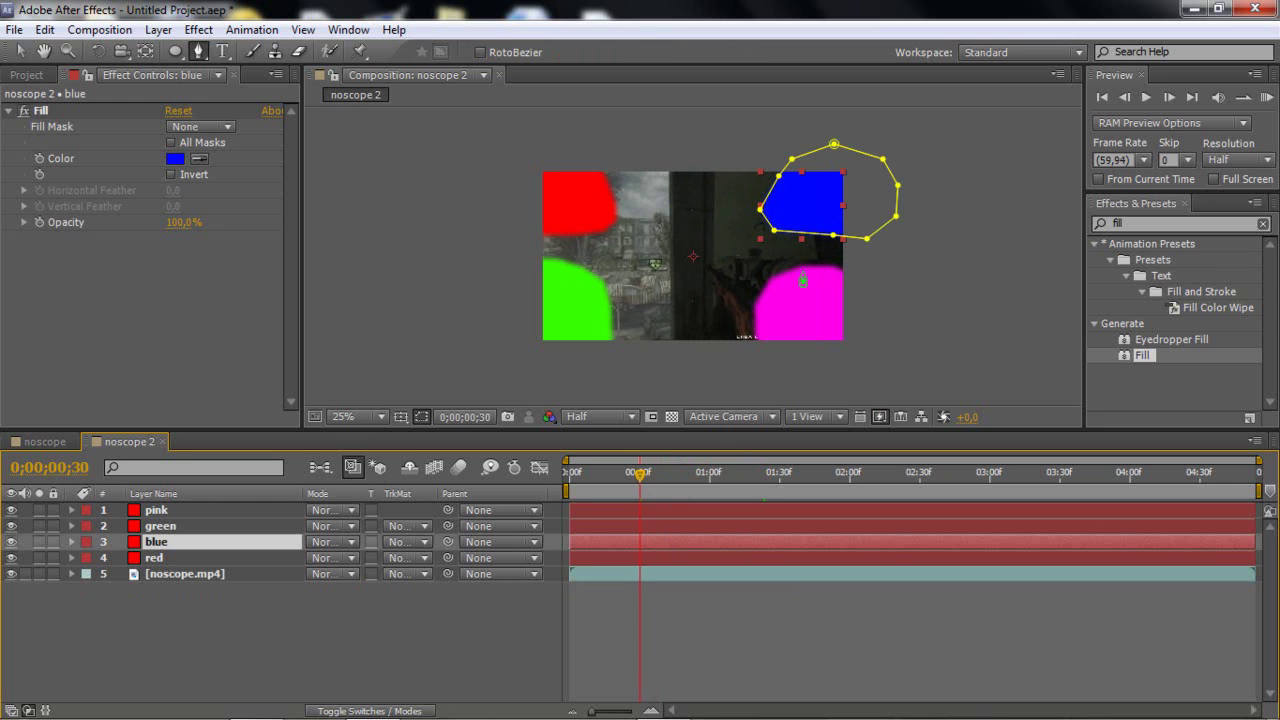
{"action": "left_click", "coordinate": [24, 51]}
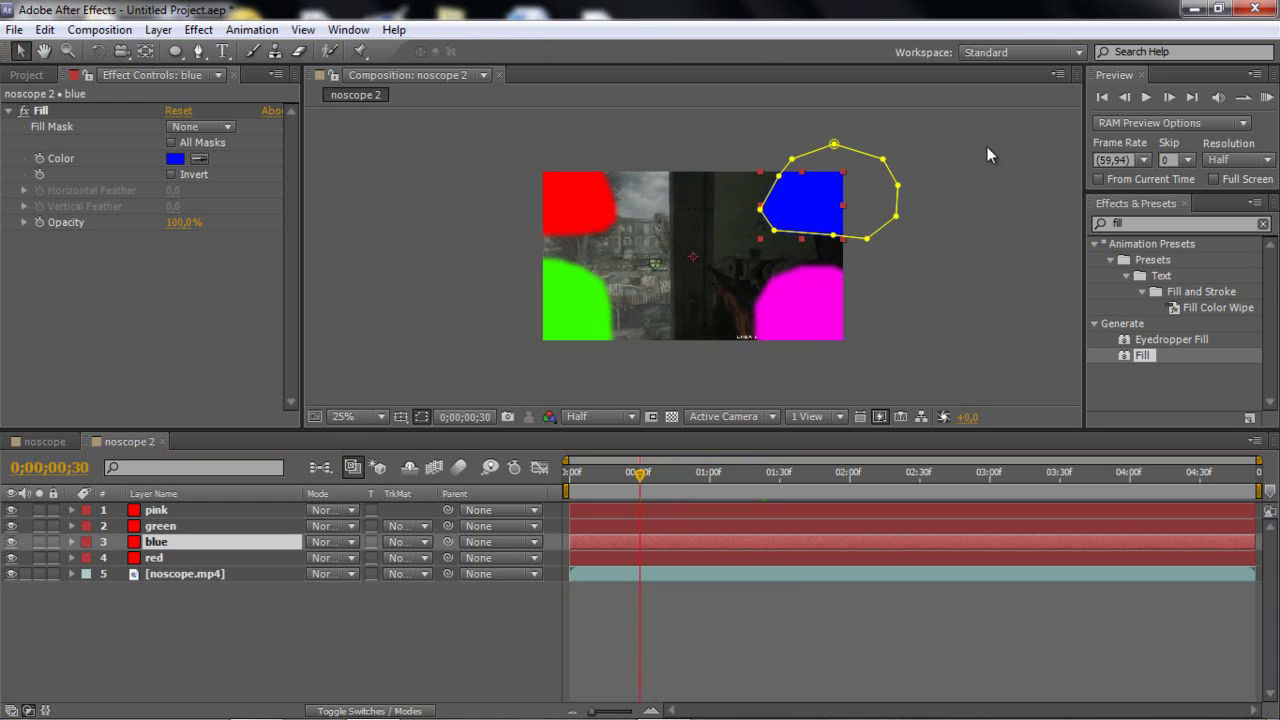
{"action": "left_click", "coordinate": [851, 171]}
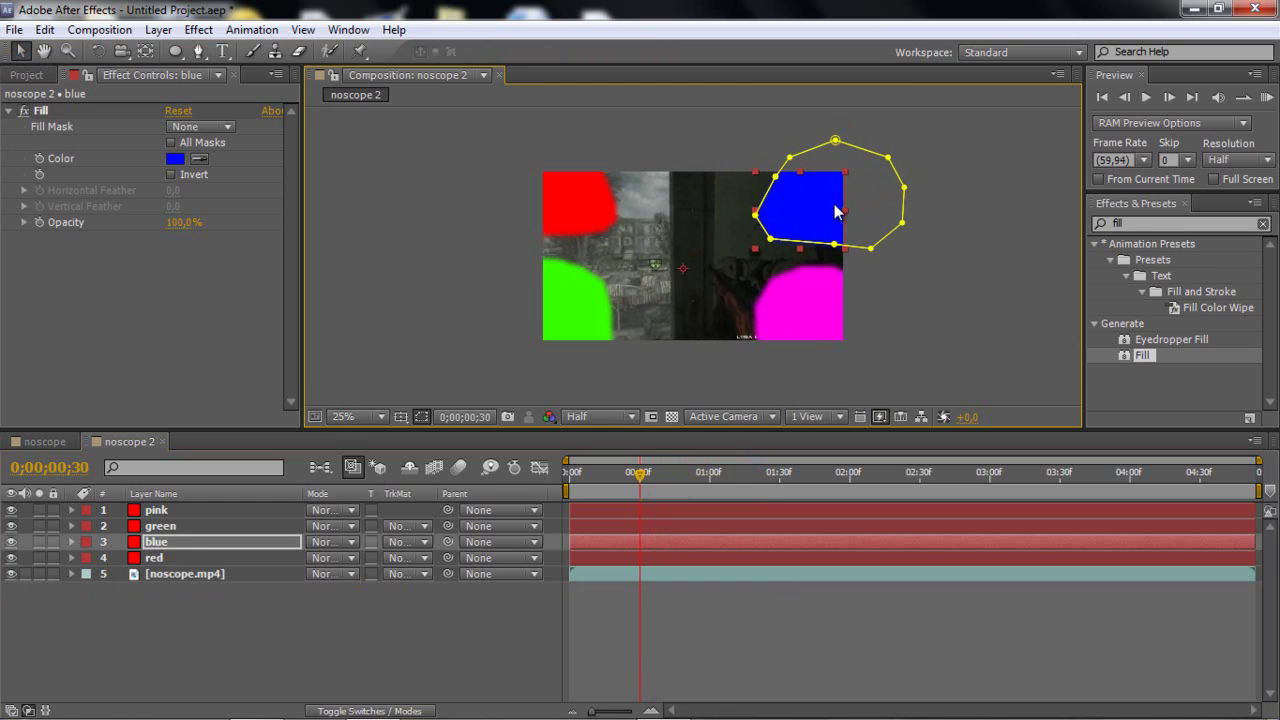
{"action": "left_click", "coordinate": [155, 558]}
{"action": "left_click_drag", "start_coordinate": [545, 172], "coordinate": [527, 165]}
{"action": "left_click_drag", "start_coordinate": [578, 198], "coordinate": [594, 208]}
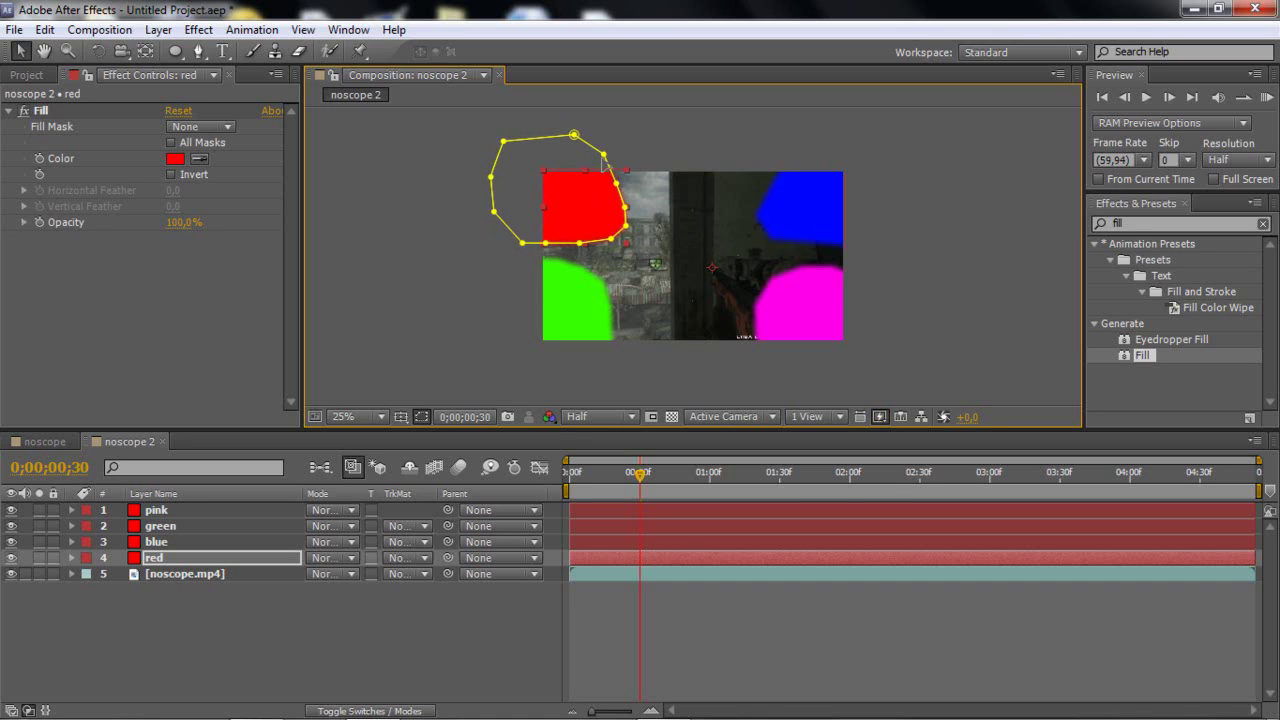
{"action": "left_click_drag", "start_coordinate": [603, 154], "coordinate": [632, 233]}
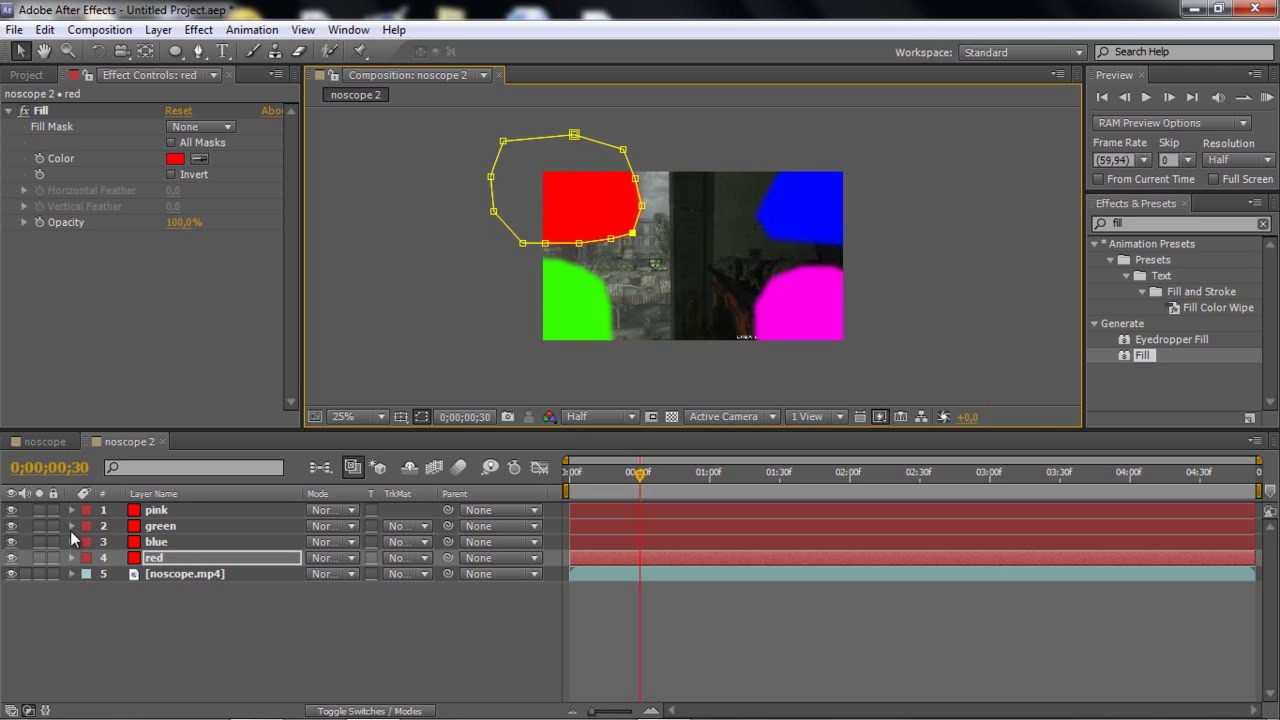
- Widen the blue mask toward the upper left and extend the green mask outward with a raised top
{"action": "left_click", "coordinate": [160, 526]}
{"action": "left_click", "coordinate": [175, 541]}
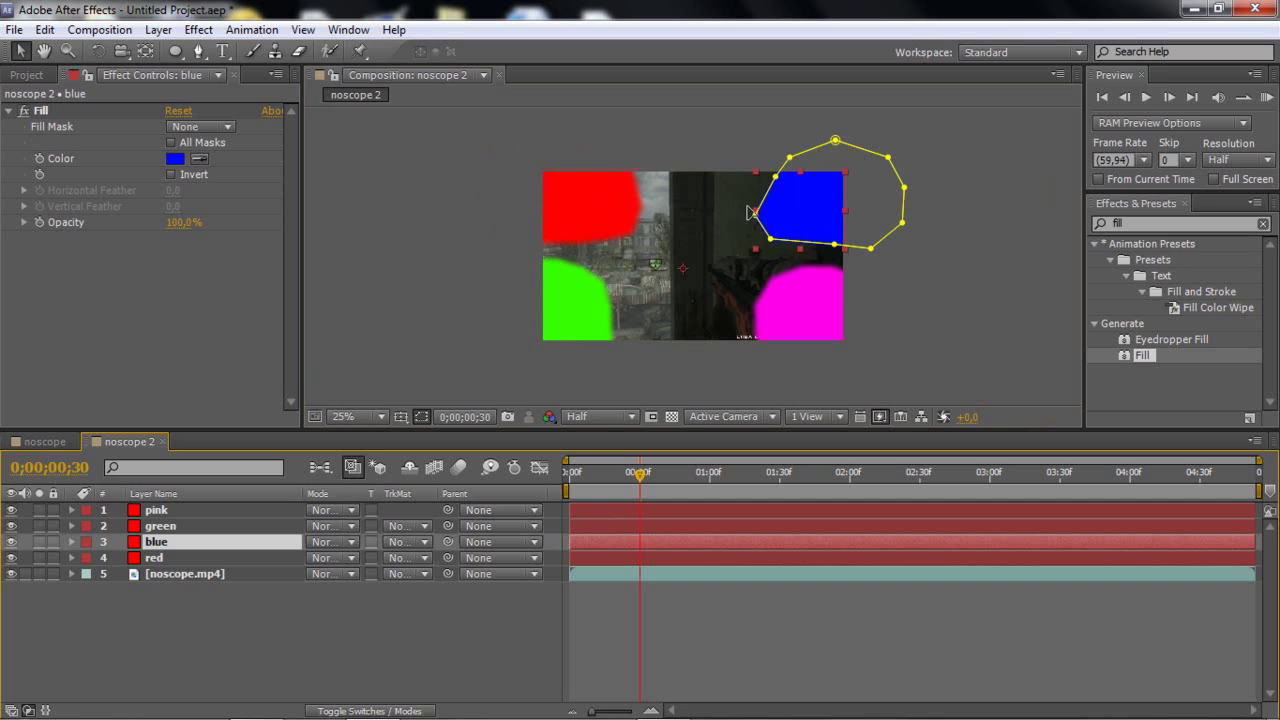
{"action": "left_click_drag", "start_coordinate": [775, 177], "coordinate": [837, 254]}
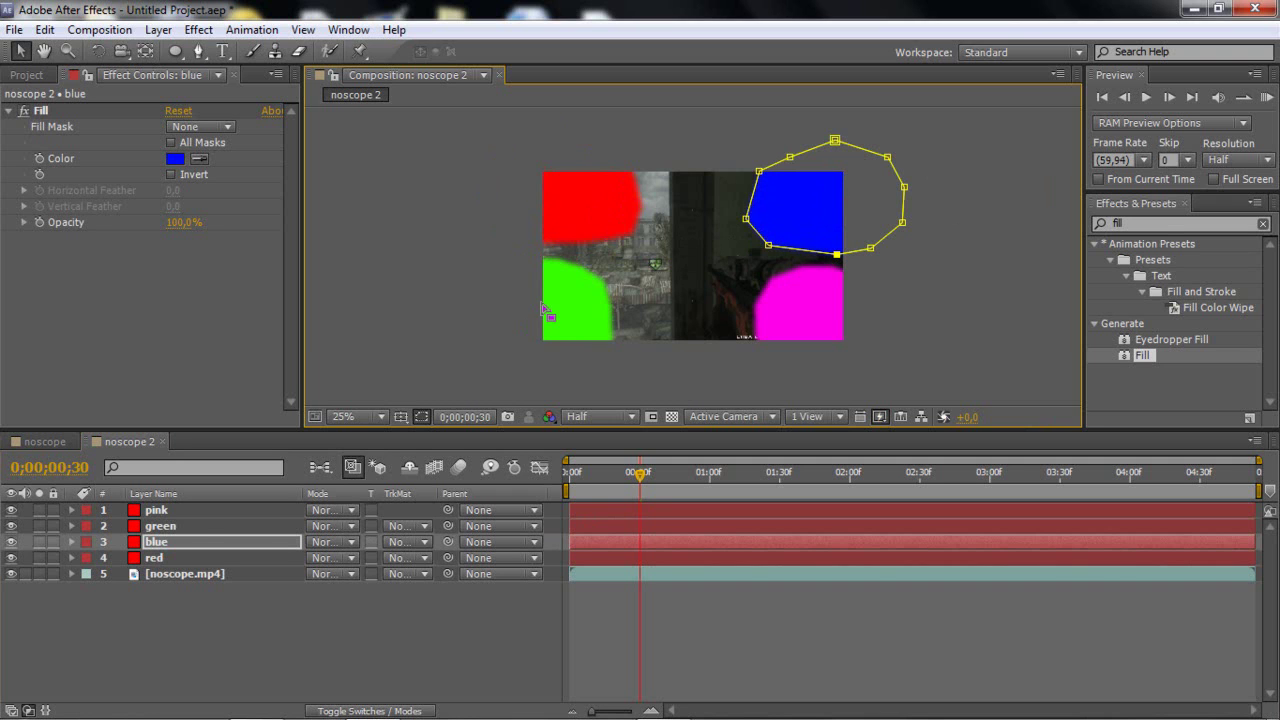
{"action": "left_click", "coordinate": [160, 526]}
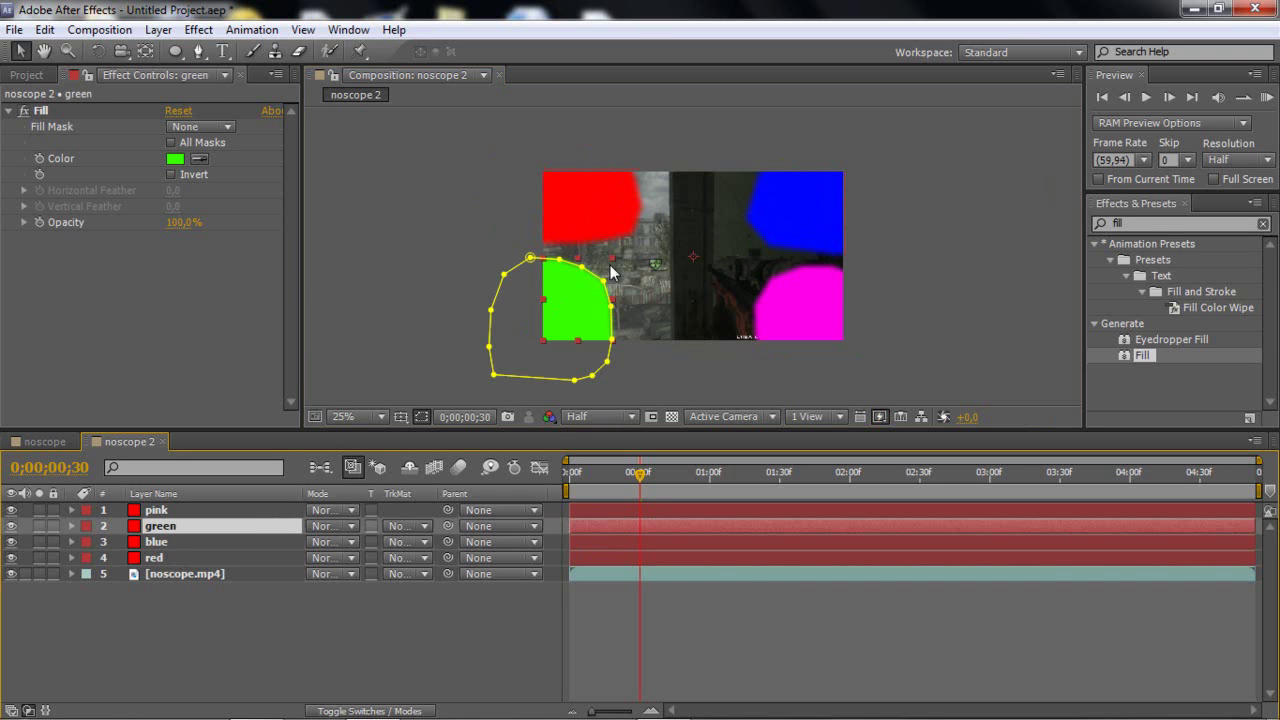
{"action": "left_click_drag", "start_coordinate": [606, 281], "coordinate": [591, 252]}
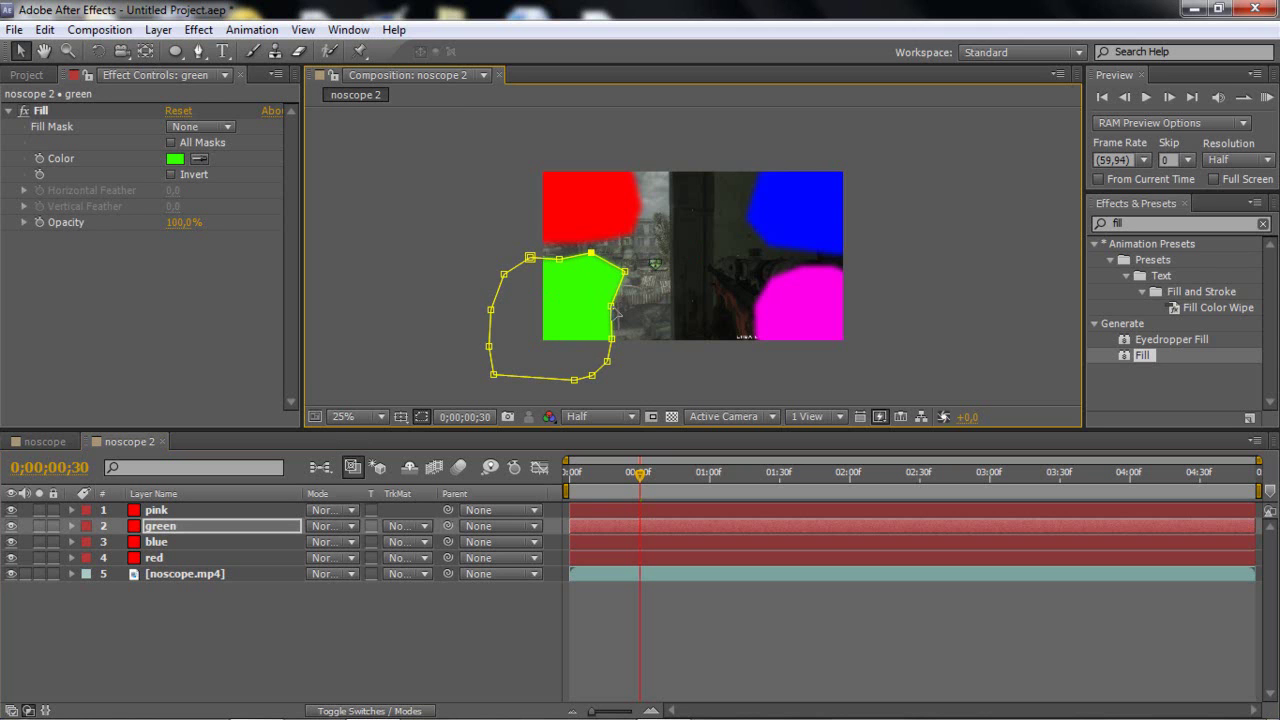
{"action": "left_click_drag", "start_coordinate": [617, 308], "coordinate": [626, 345]}
{"action": "left_click_drag", "start_coordinate": [558, 261], "coordinate": [632, 348]}
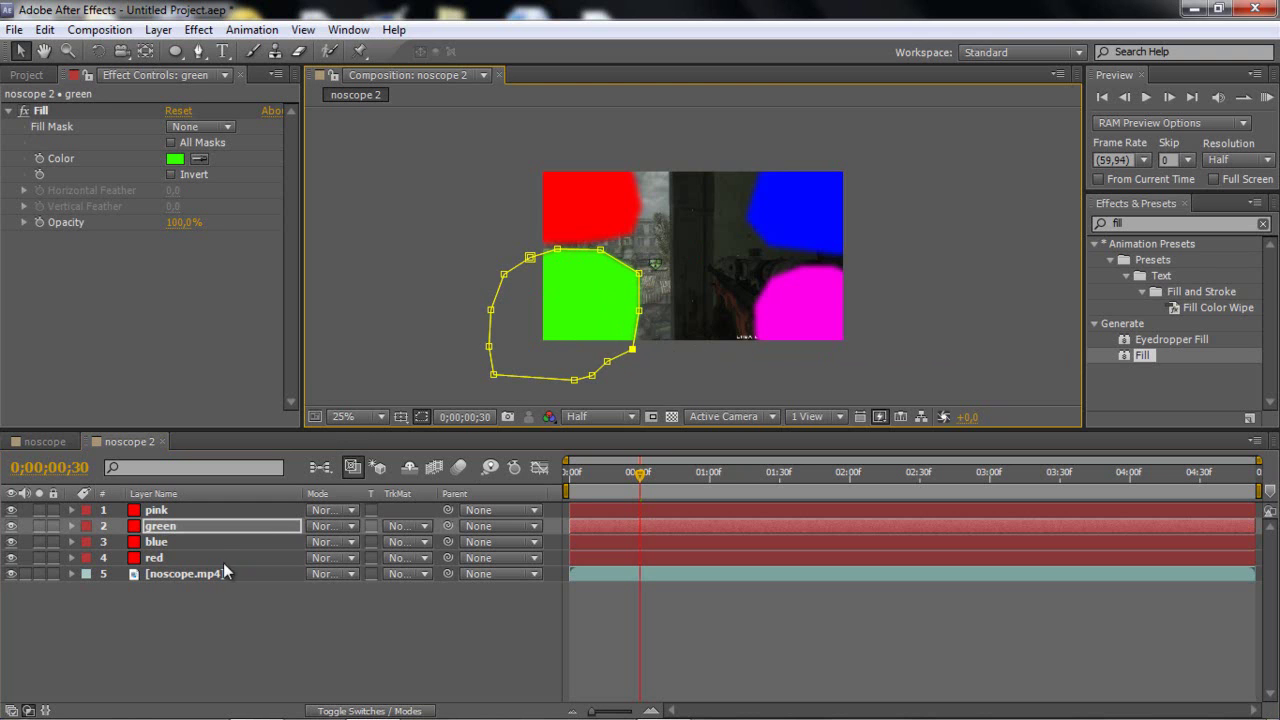
{"action": "left_click", "coordinate": [156, 560]}
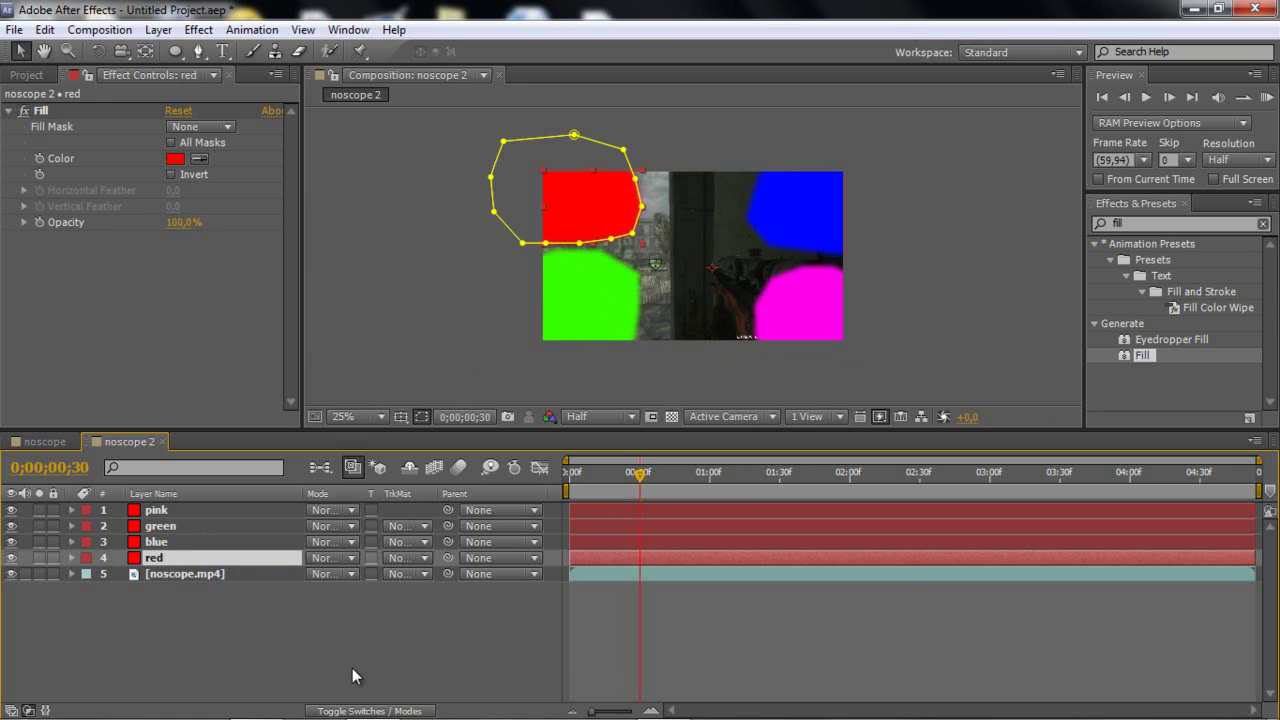
- Set the blending mode of the red, blue, green and pink solids to Add
{"action": "left_click", "coordinate": [162, 537], "text": "shift"}
{"action": "left_click", "coordinate": [160, 526], "text": "shift"}
{"action": "left_click", "coordinate": [158, 511], "text": "shift"}
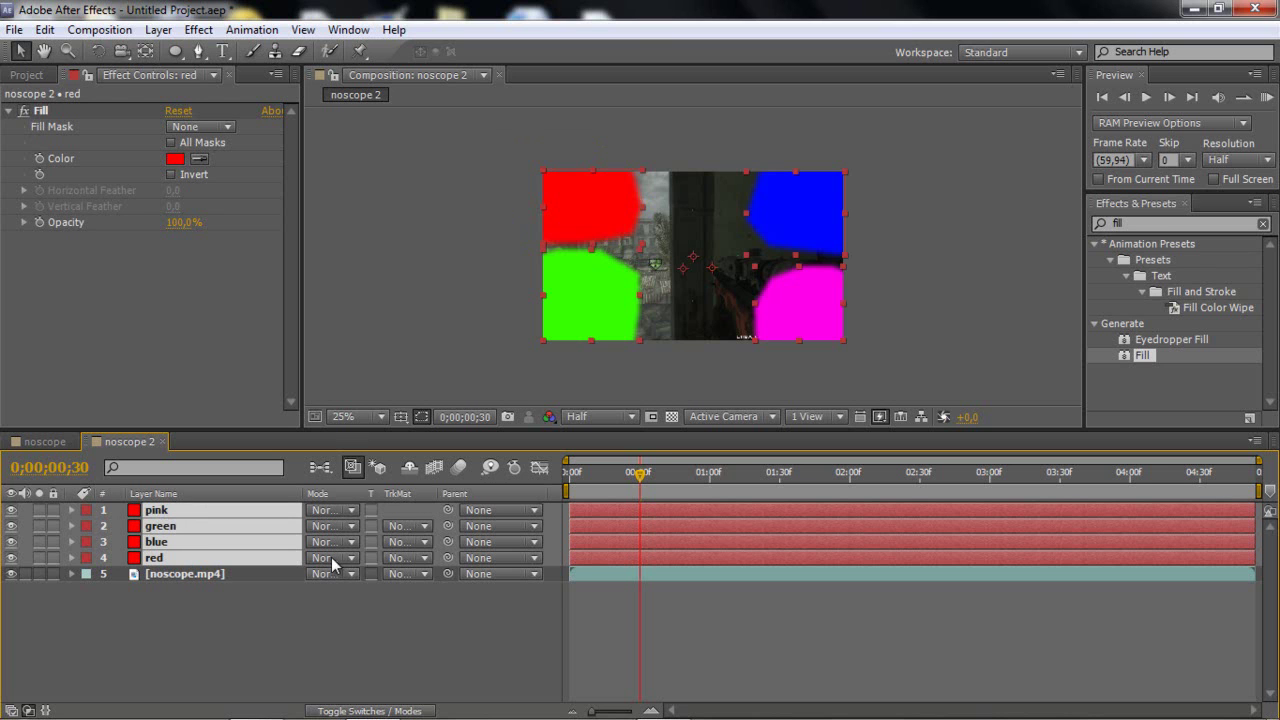
{"action": "left_click", "coordinate": [325, 511]}
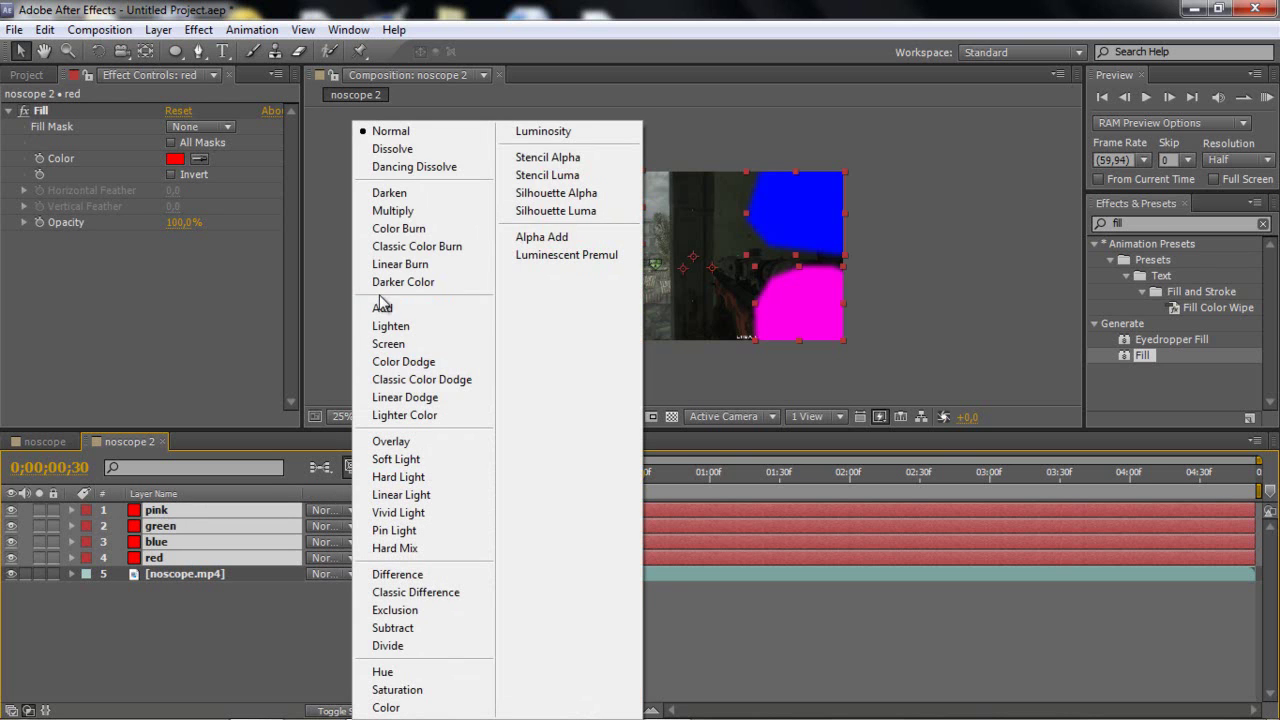
{"action": "left_click", "coordinate": [381, 306]}
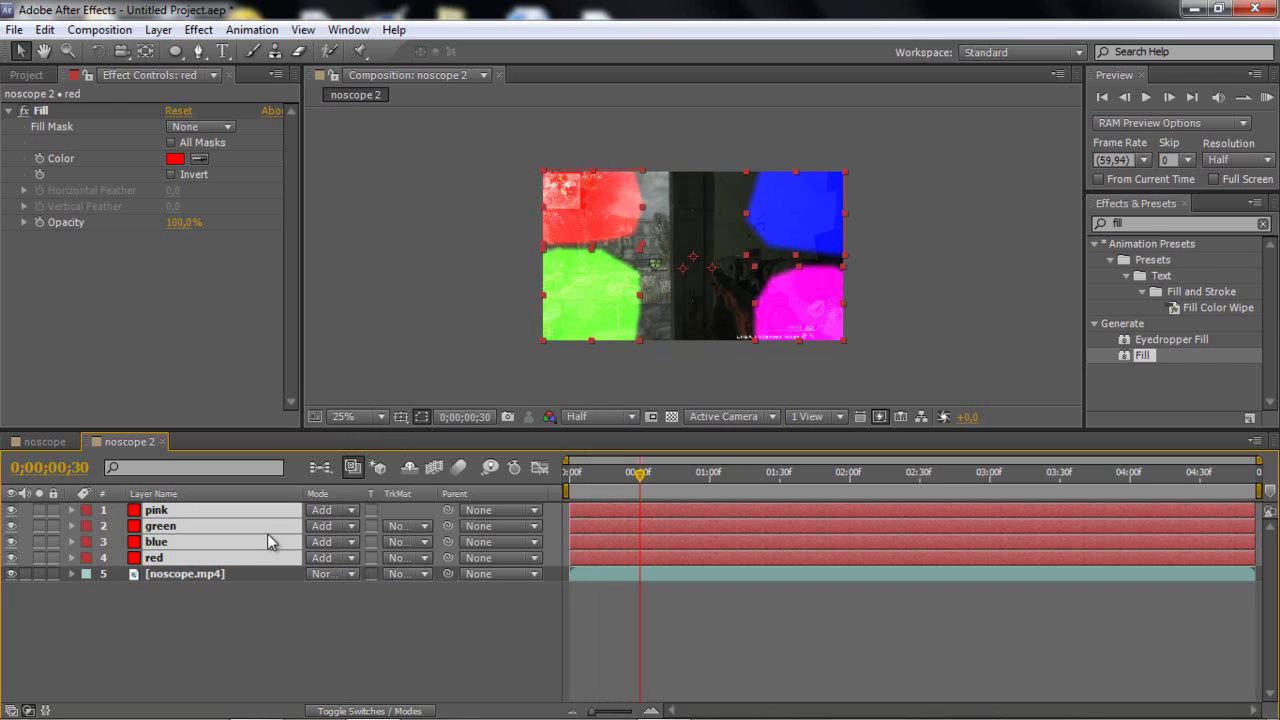
- Filter the Effects & Presets panel by searching for 'grid'
{"action": "left_click", "coordinate": [197, 538]}
{"action": "left_click", "coordinate": [201, 528]}
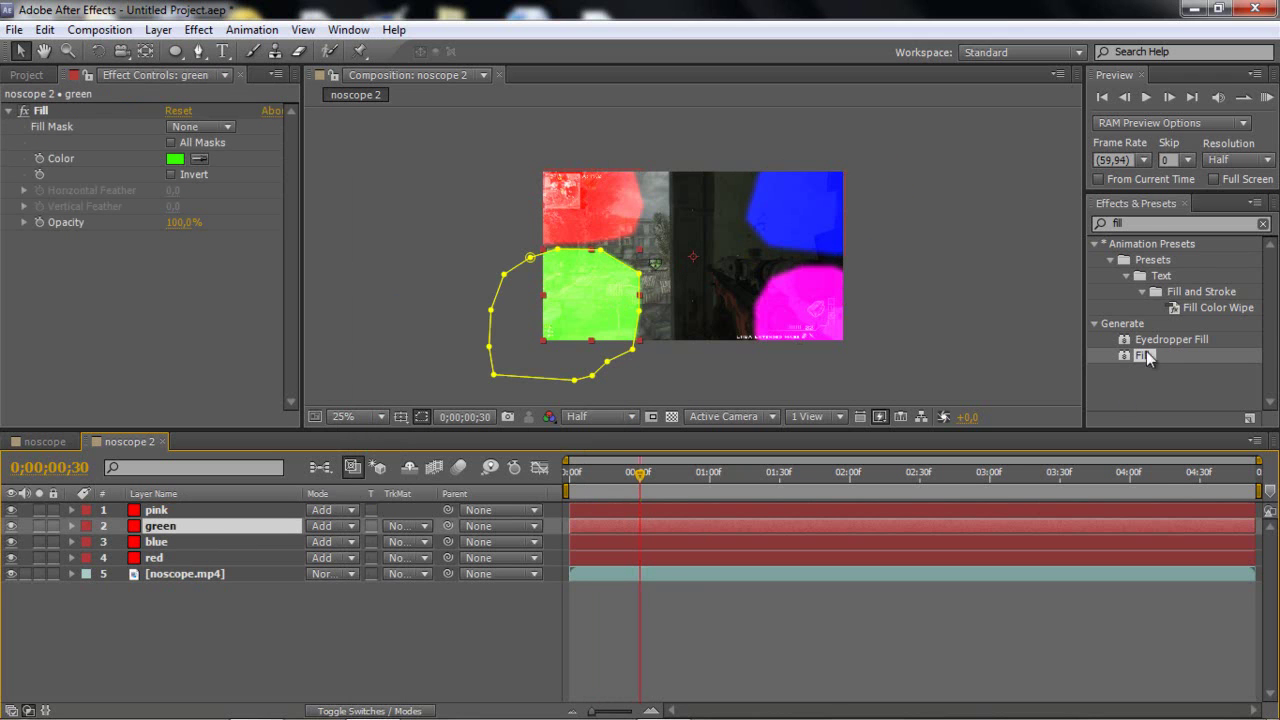
{"action": "key", "text": "ctrl+5"}
{"action": "type", "text": "cc gir"}
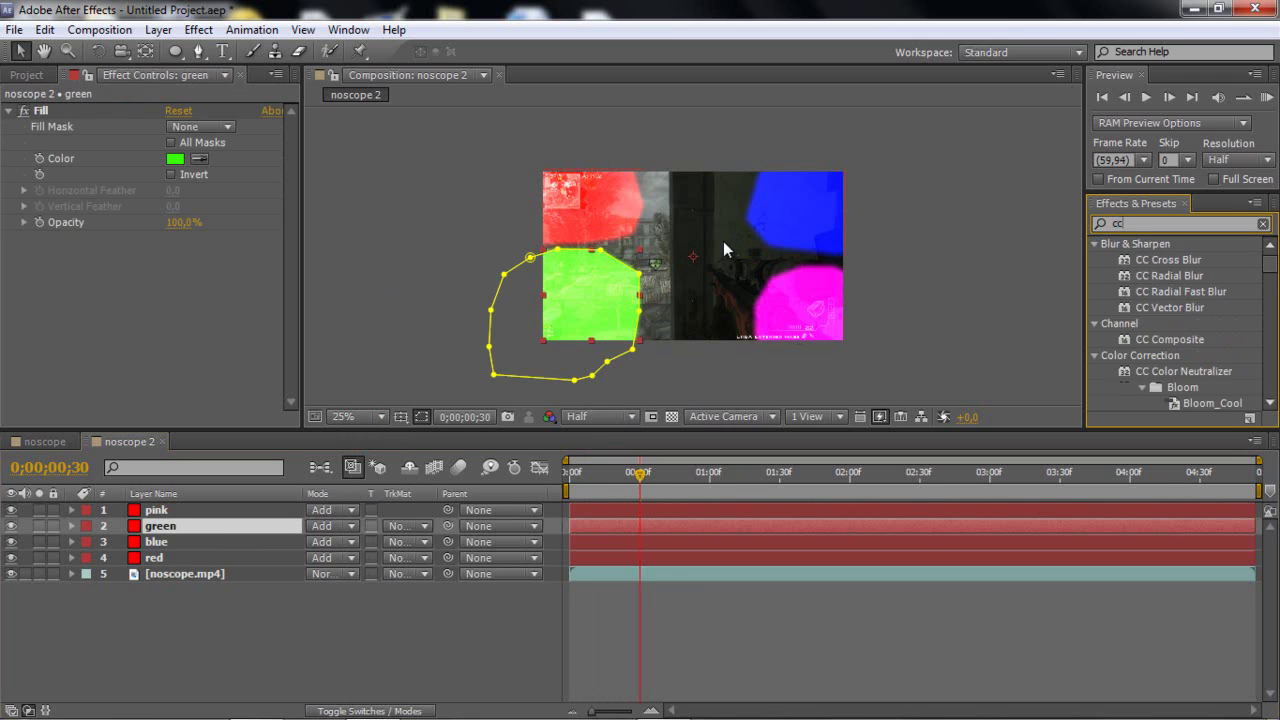
{"action": "key", "text": "BackSpace"}
{"action": "key", "text": "BackSpace"}
{"action": "key", "text": "BackSpace"}
{"action": "key", "text": "BackSpace"}
{"action": "key", "text": "BackSpace"}
{"action": "type", "text": "grid"}
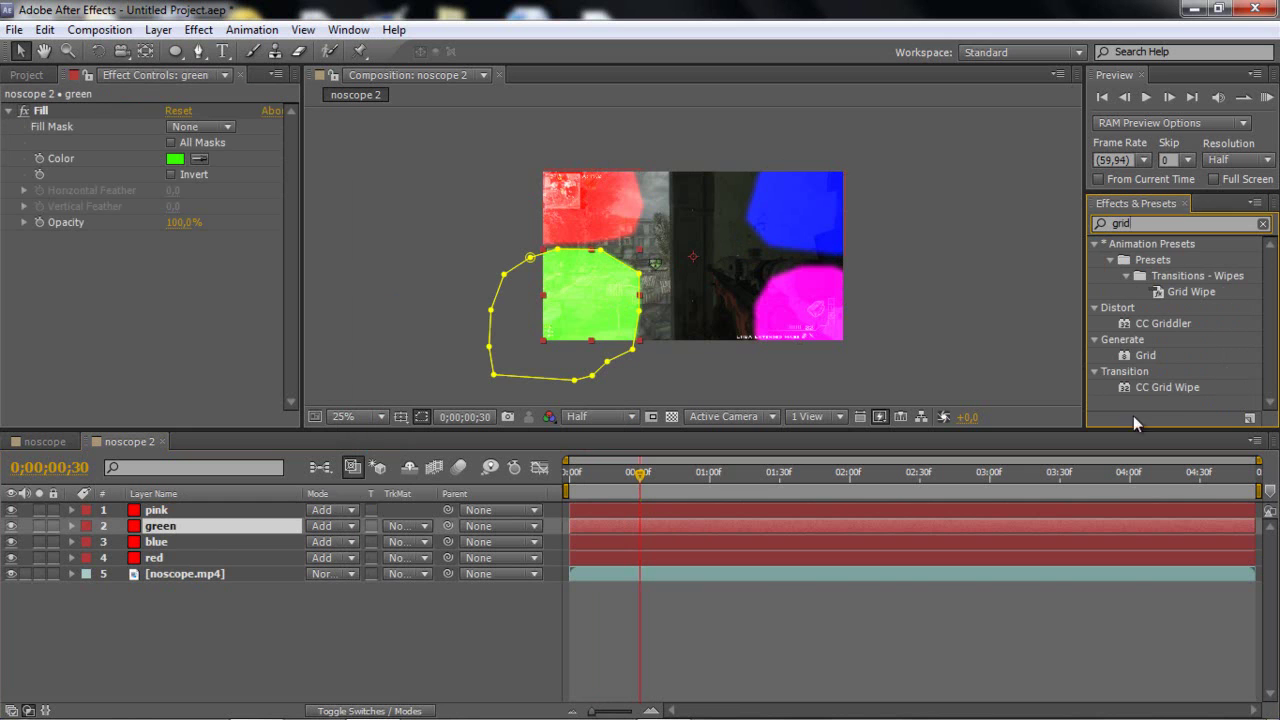
- Apply CC Grid Wipe to the pink, green, red and blue solids, then scrub to a later frame
{"action": "left_click_drag", "start_coordinate": [1164, 389], "coordinate": [700, 507]}
{"action": "left_click_drag", "start_coordinate": [1173, 388], "coordinate": [747, 518]}
{"action": "left_click_drag", "start_coordinate": [1174, 389], "coordinate": [637, 556]}
{"action": "left_click_drag", "start_coordinate": [1135, 392], "coordinate": [650, 542]}
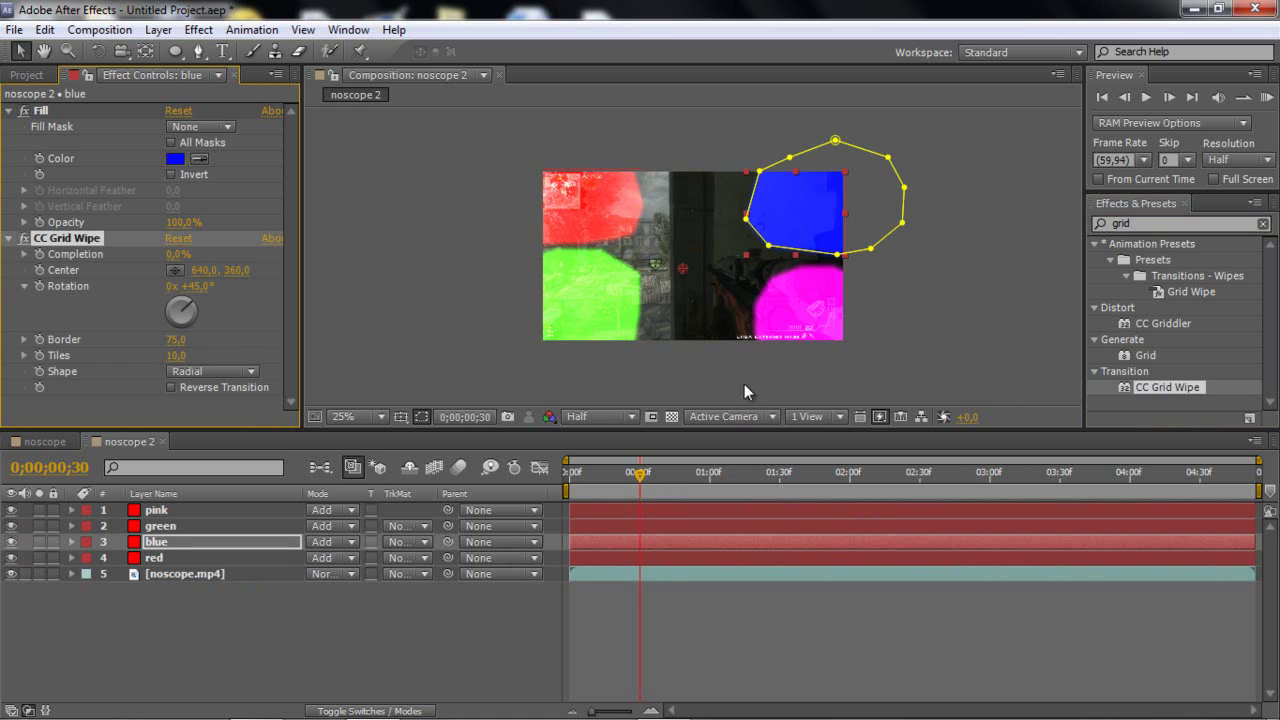
{"action": "left_click_drag", "start_coordinate": [686, 479], "coordinate": [762, 474]}
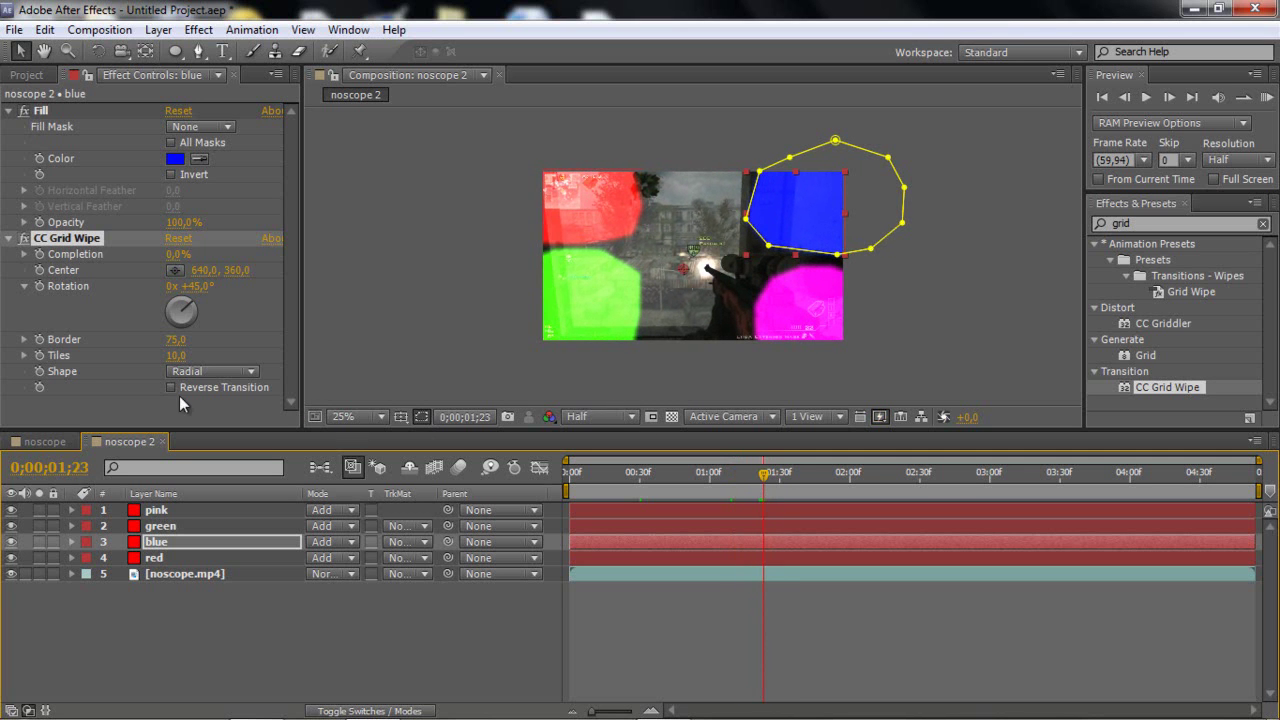
- Set the blue layer's CC Grid Wipe Completion to 70%
{"action": "left_click", "coordinate": [177, 255]}
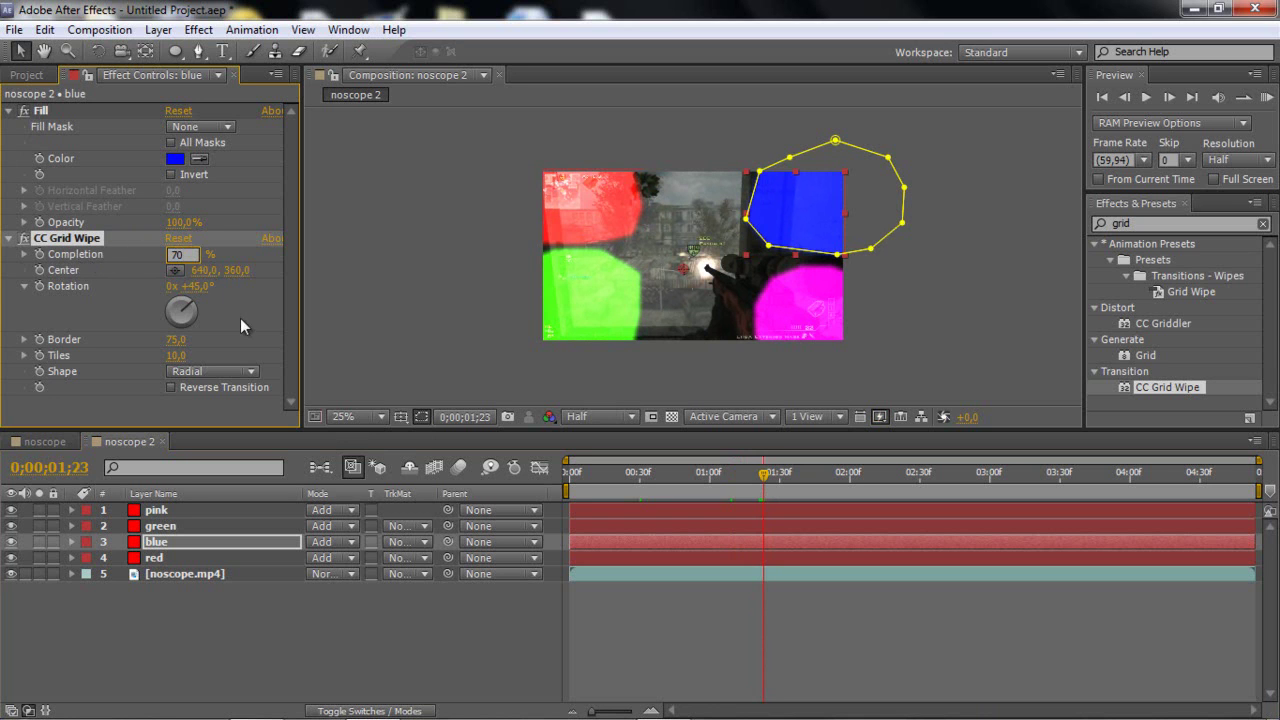
{"action": "key", "text": "Return"}
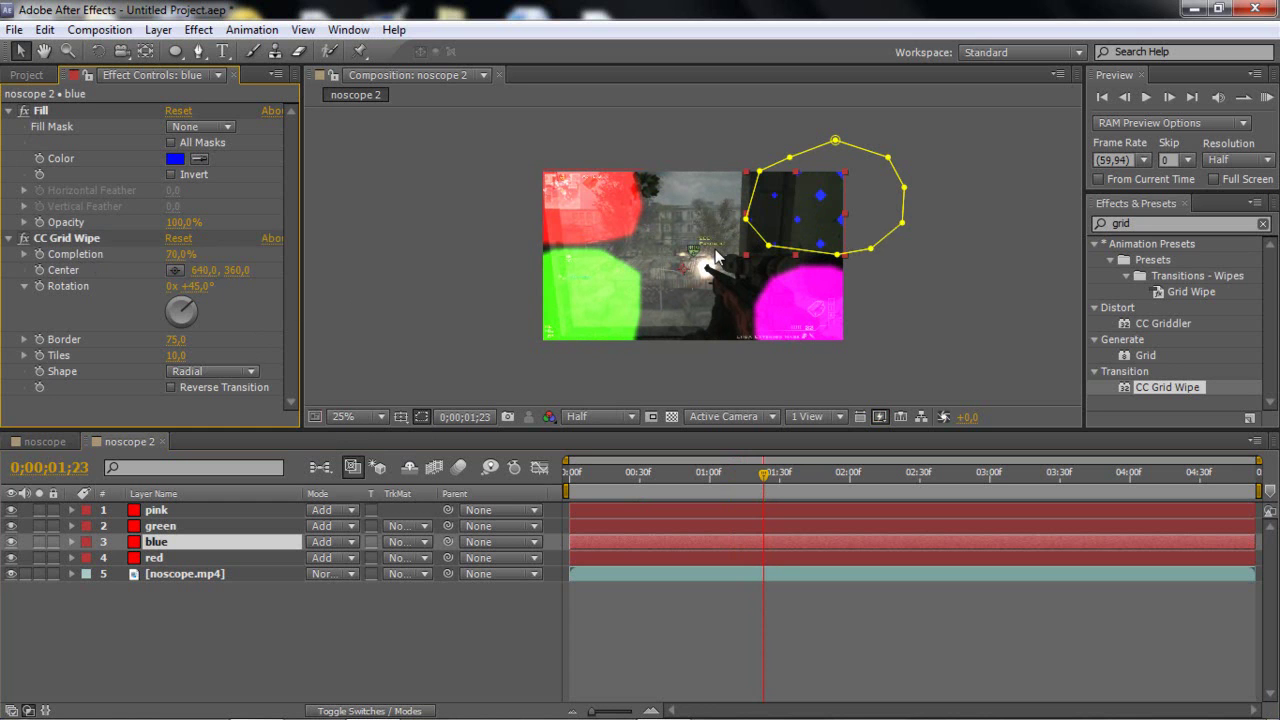
{"action": "left_click", "coordinate": [177, 253]}
{"action": "type", "text": "65"}
{"action": "key", "text": "Return"}
{"action": "left_click", "coordinate": [175, 255]}
{"action": "type", "text": "70,55"}
{"action": "key", "text": "Return"}
{"action": "left_click", "coordinate": [177, 256]}
{"action": "type", "text": "70"}
{"action": "key", "text": "Return"}
- Keyframe the blue wipe's Completion and set its Rotation to 0°
{"action": "left_click", "coordinate": [38, 252]}
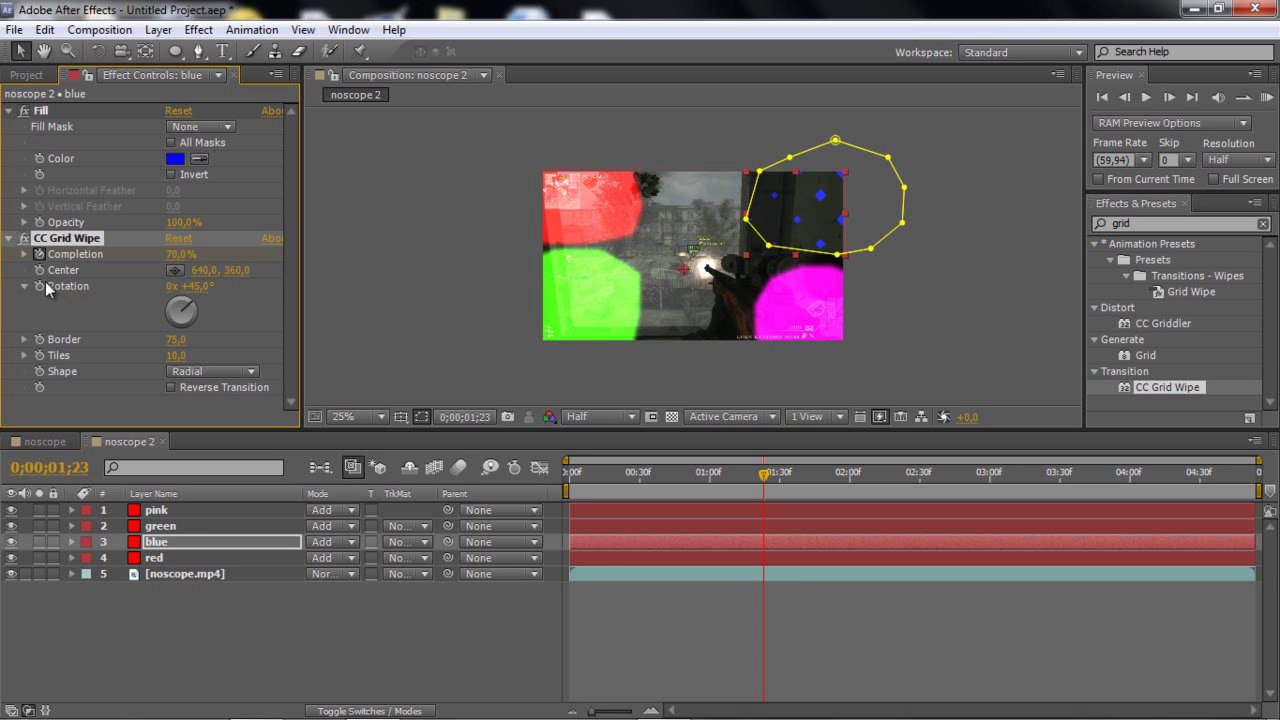
{"action": "left_click", "coordinate": [197, 286]}
{"action": "type", "text": "0"}
{"action": "left_click", "coordinate": [230, 338]}
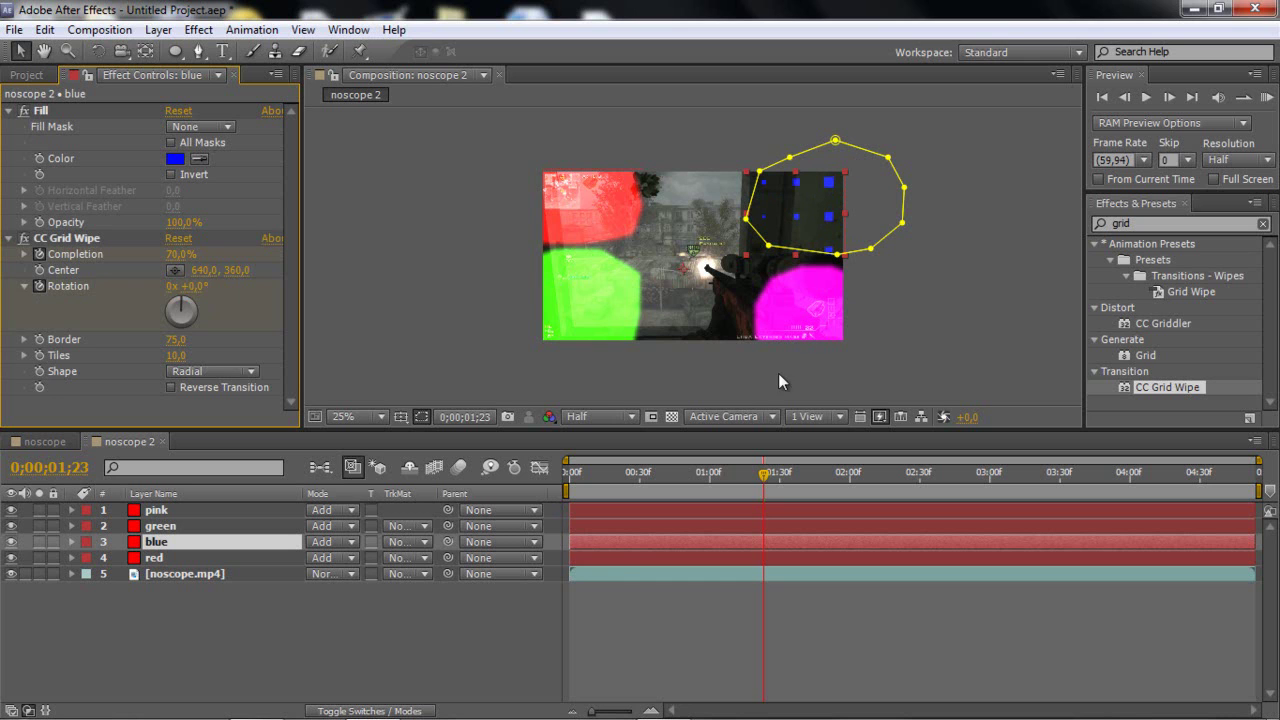
- Give the red grid wipe 70% Completion and 0° Rotation, keyframing Completion
{"action": "left_click", "coordinate": [614, 562]}
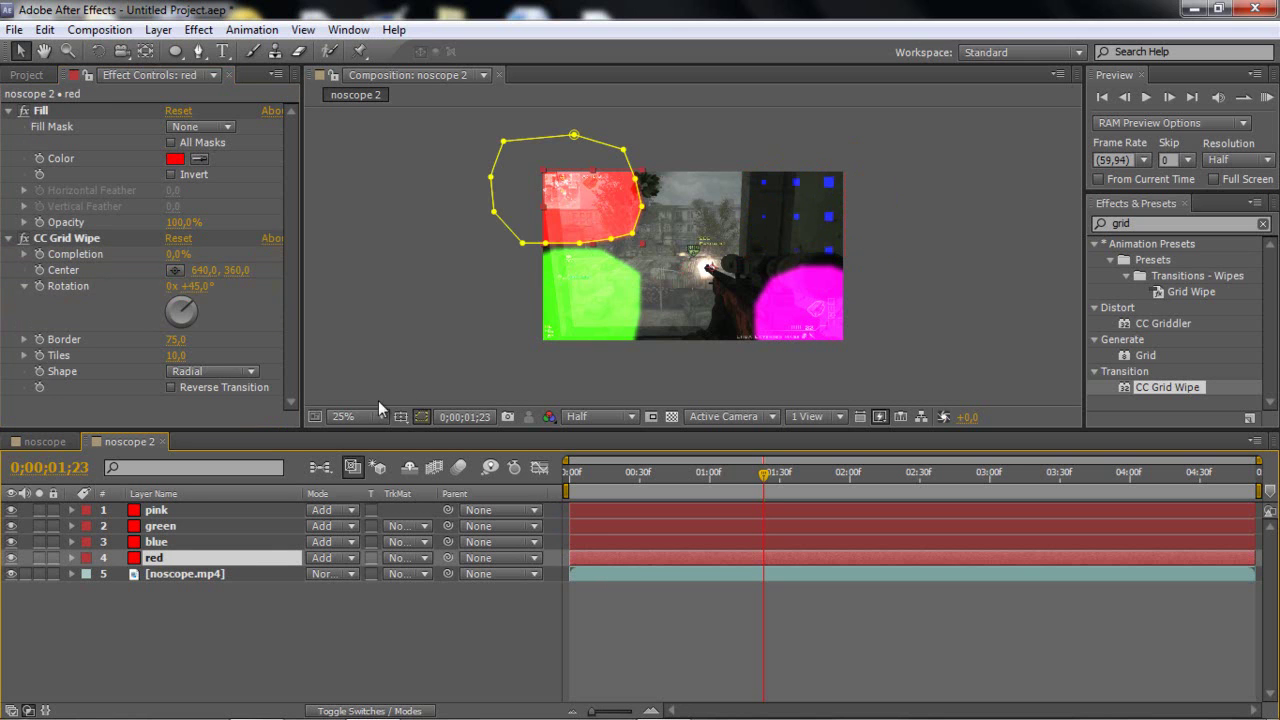
{"action": "left_click", "coordinate": [181, 254]}
{"action": "type", "text": "70"}
{"action": "left_click", "coordinate": [196, 286]}
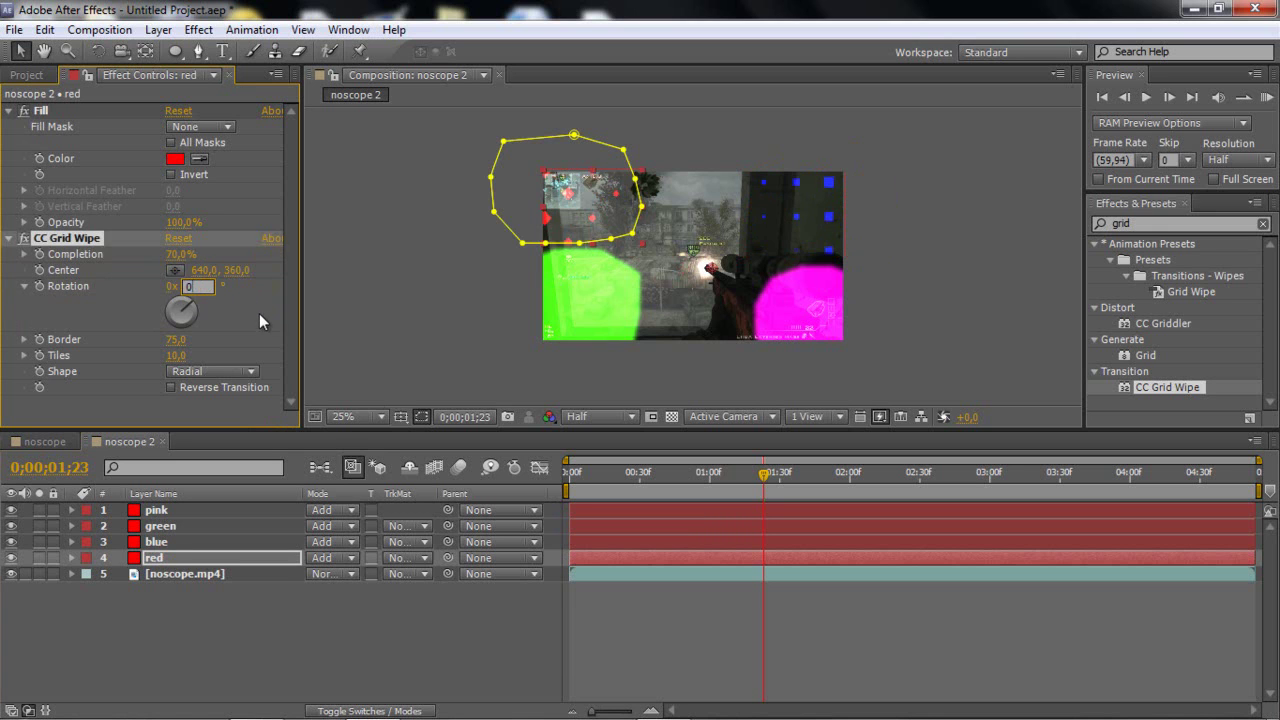
{"action": "type", "text": "0"}
{"action": "key", "text": "Return"}
{"action": "left_click", "coordinate": [39, 254]}
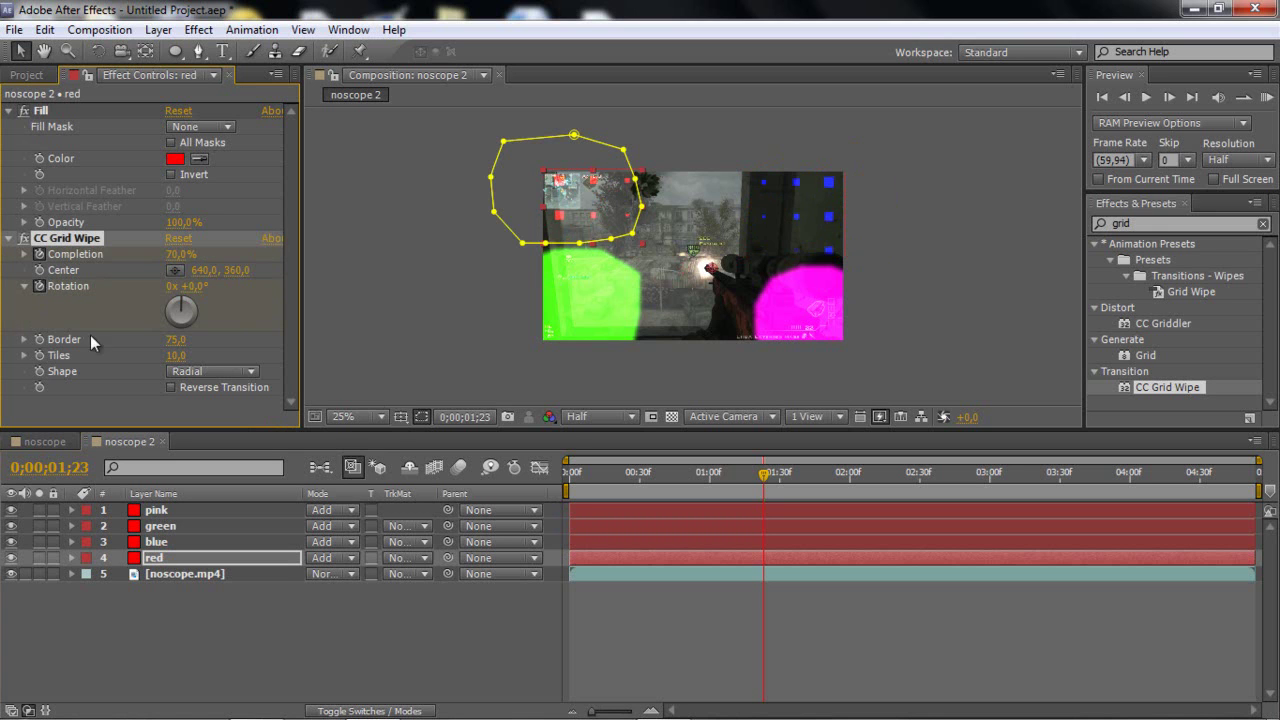
- Give the green grid wipe 70% Completion and 0° Rotation, keyframing Rotation
{"action": "left_click", "coordinate": [177, 526]}
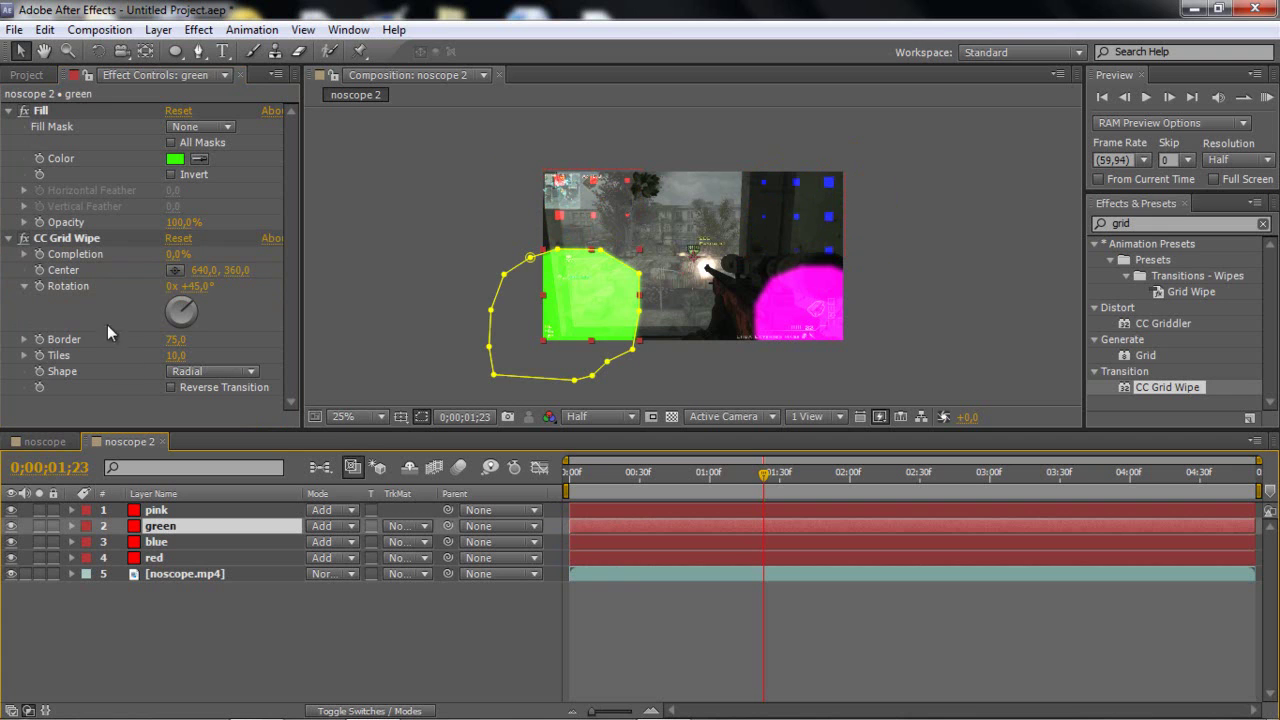
{"action": "left_click", "coordinate": [181, 254]}
{"action": "type", "text": "70"}
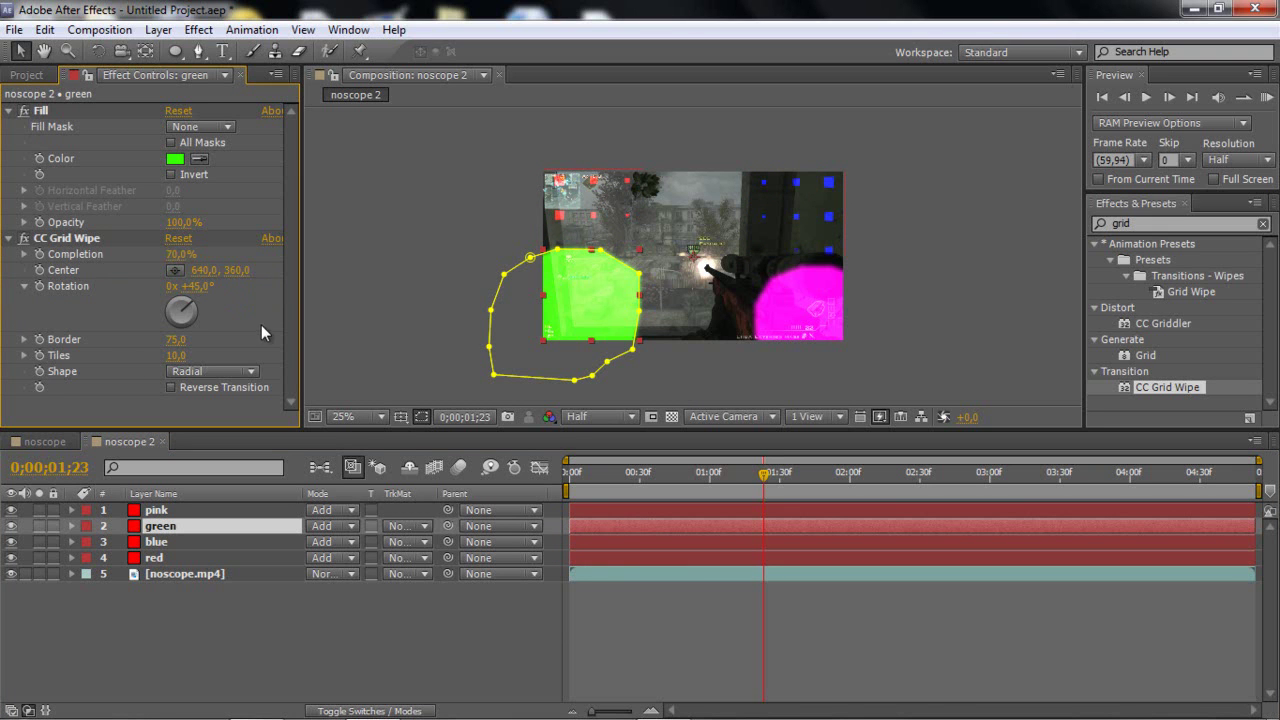
{"action": "key", "text": "Return"}
{"action": "left_click", "coordinate": [196, 286]}
{"action": "type", "text": "0"}
{"action": "key", "text": "Return"}
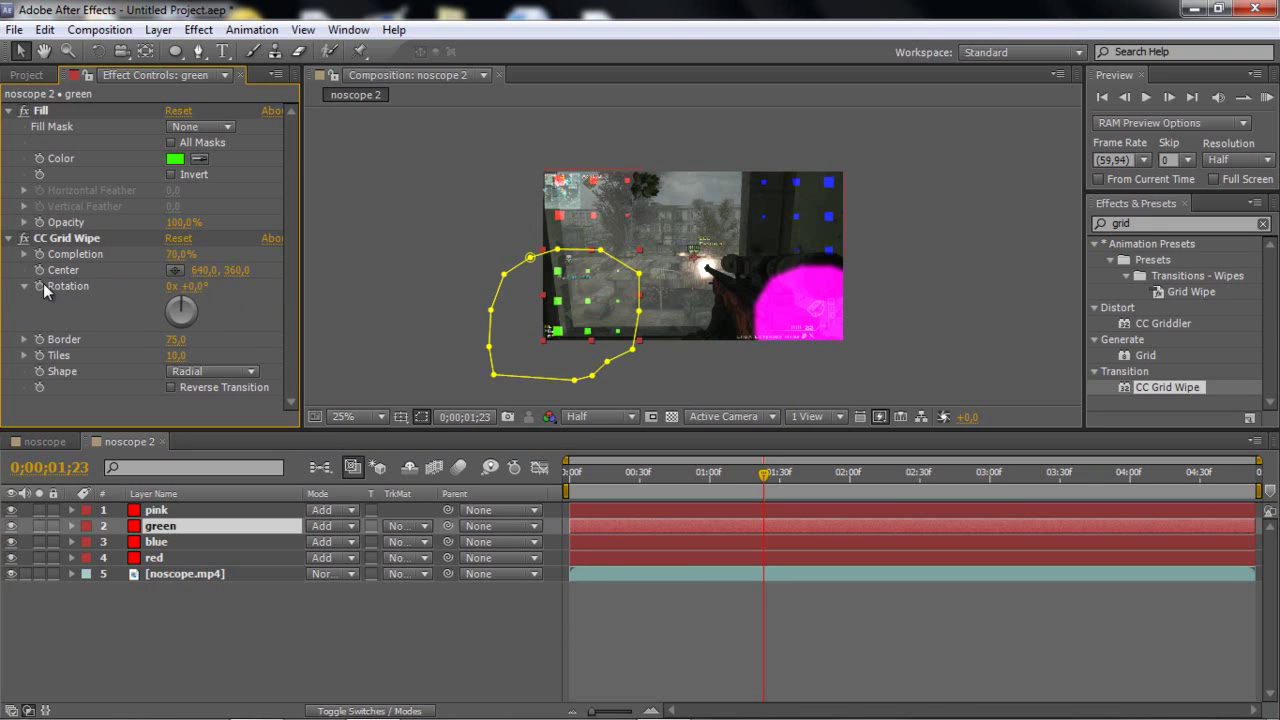
{"action": "left_click", "coordinate": [39, 286]}
- Give the pink grid wipe 70% Completion and 0° Rotation, keyframing Rotation
{"action": "left_click", "coordinate": [156, 510]}
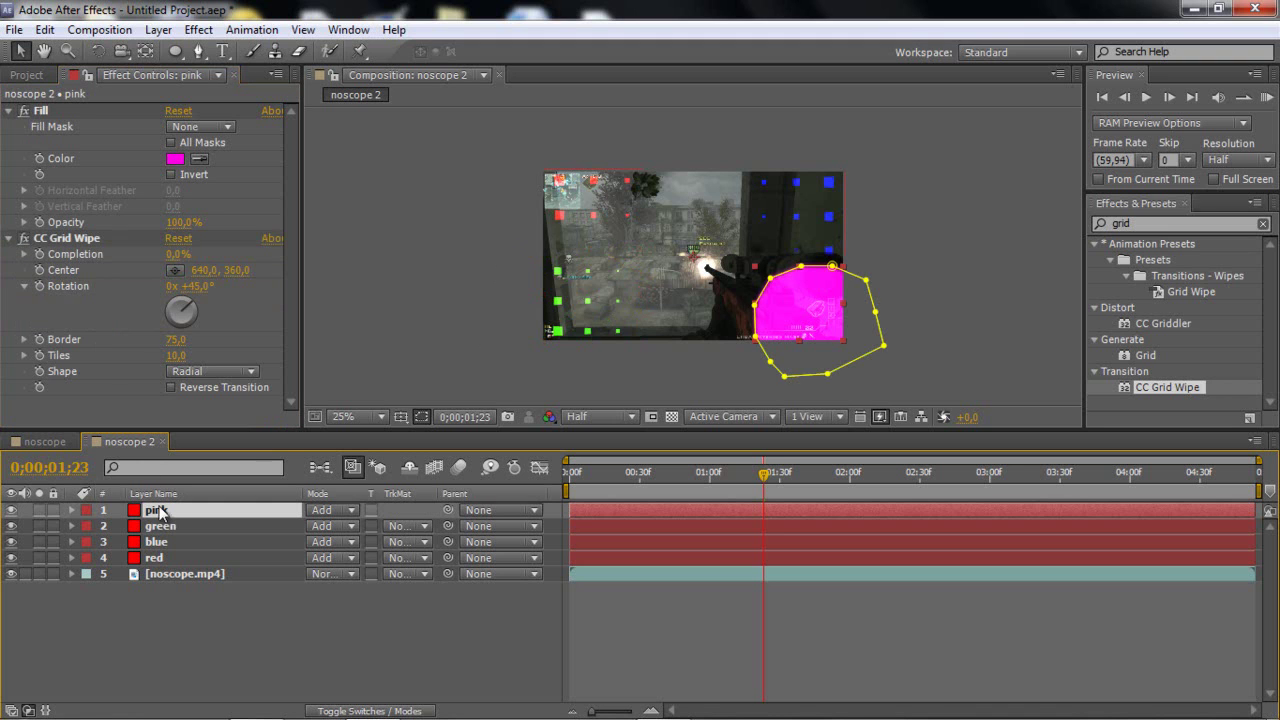
{"action": "left_click", "coordinate": [178, 254]}
{"action": "type", "text": "70"}
{"action": "key", "text": "Return"}
{"action": "left_click", "coordinate": [197, 286]}
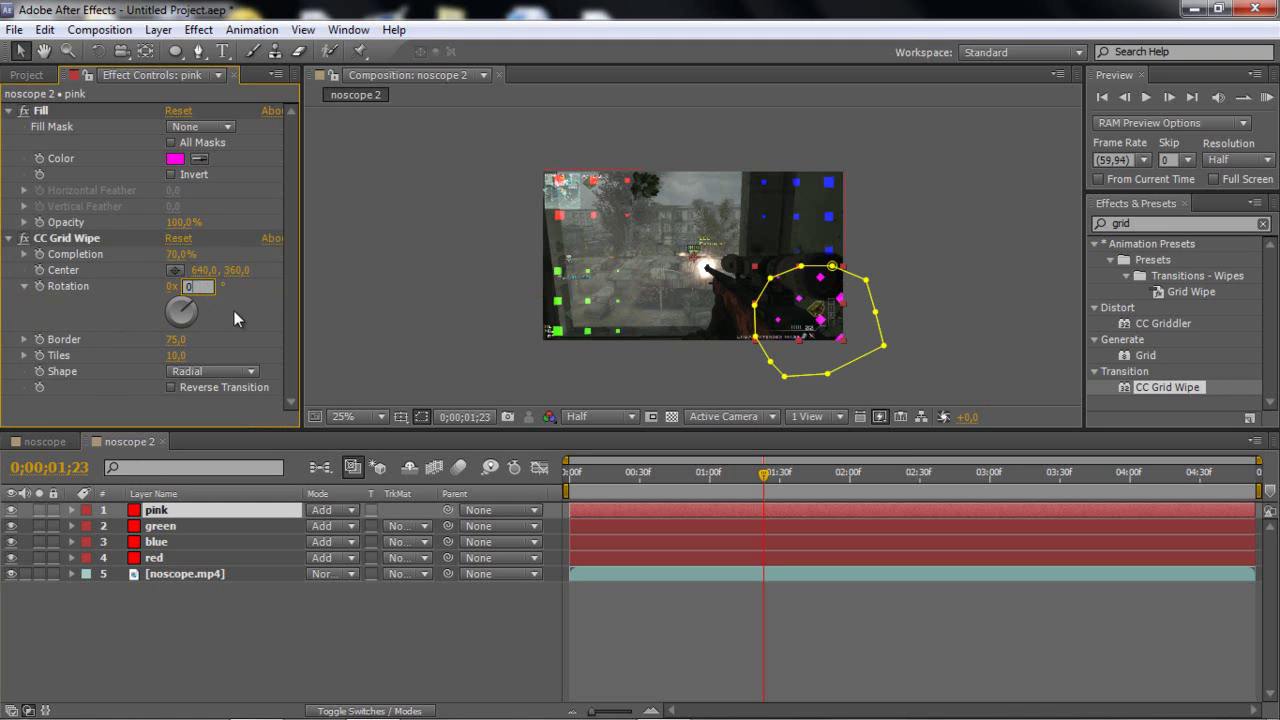
{"action": "key", "text": "Return"}
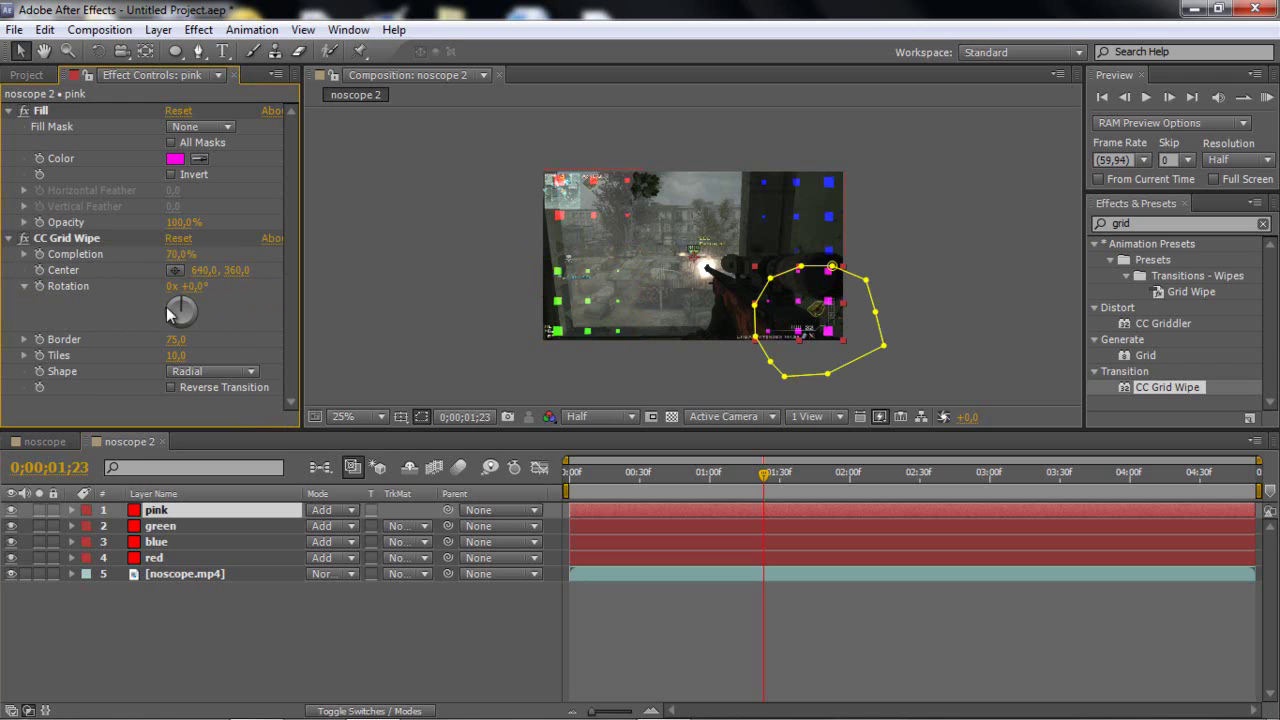
{"action": "left_click", "coordinate": [39, 286]}
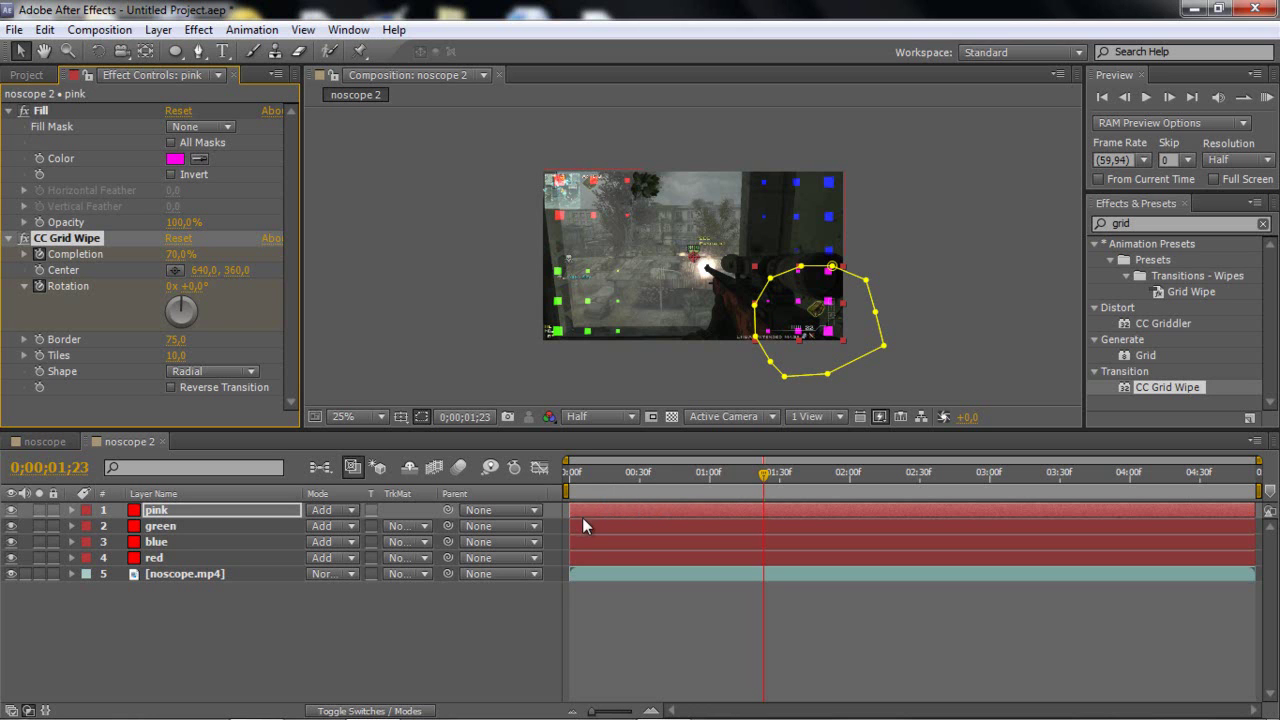
- Reveal the keyframed grid-wipe properties of the pink, green, blue and red layers
{"action": "key", "text": "u"}
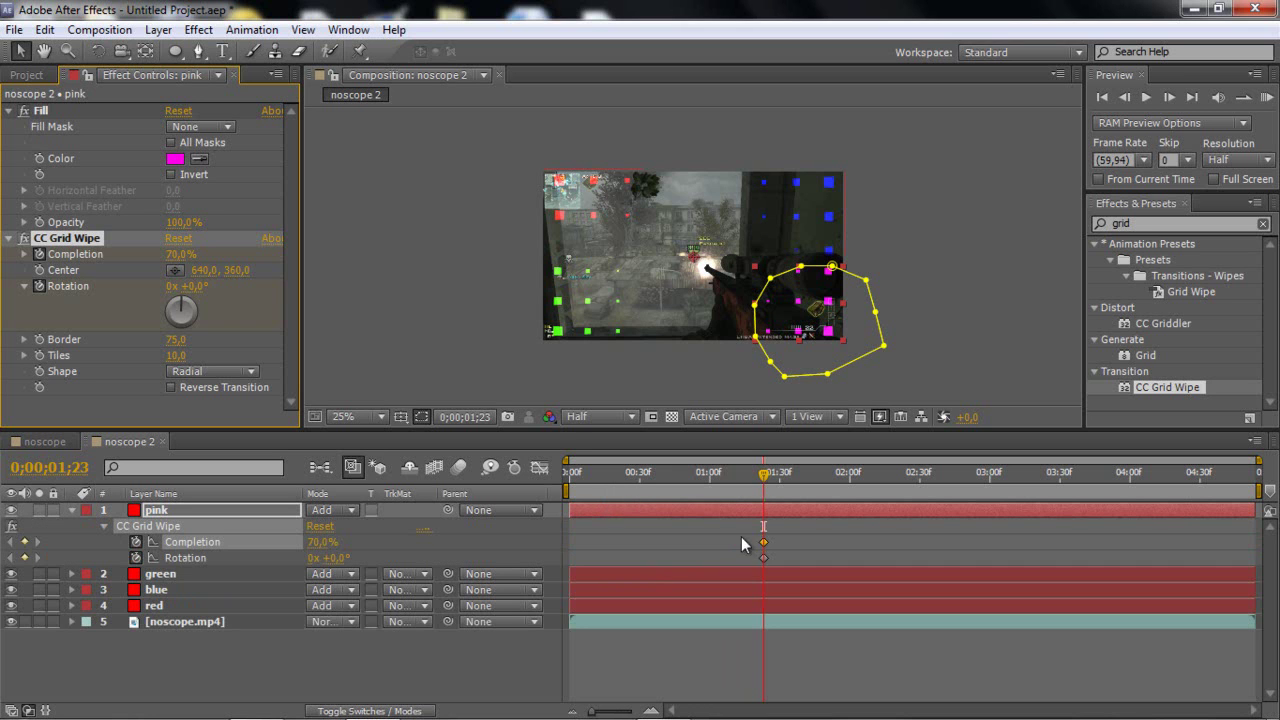
{"action": "left_click", "coordinate": [768, 570]}
{"action": "key", "text": "u"}
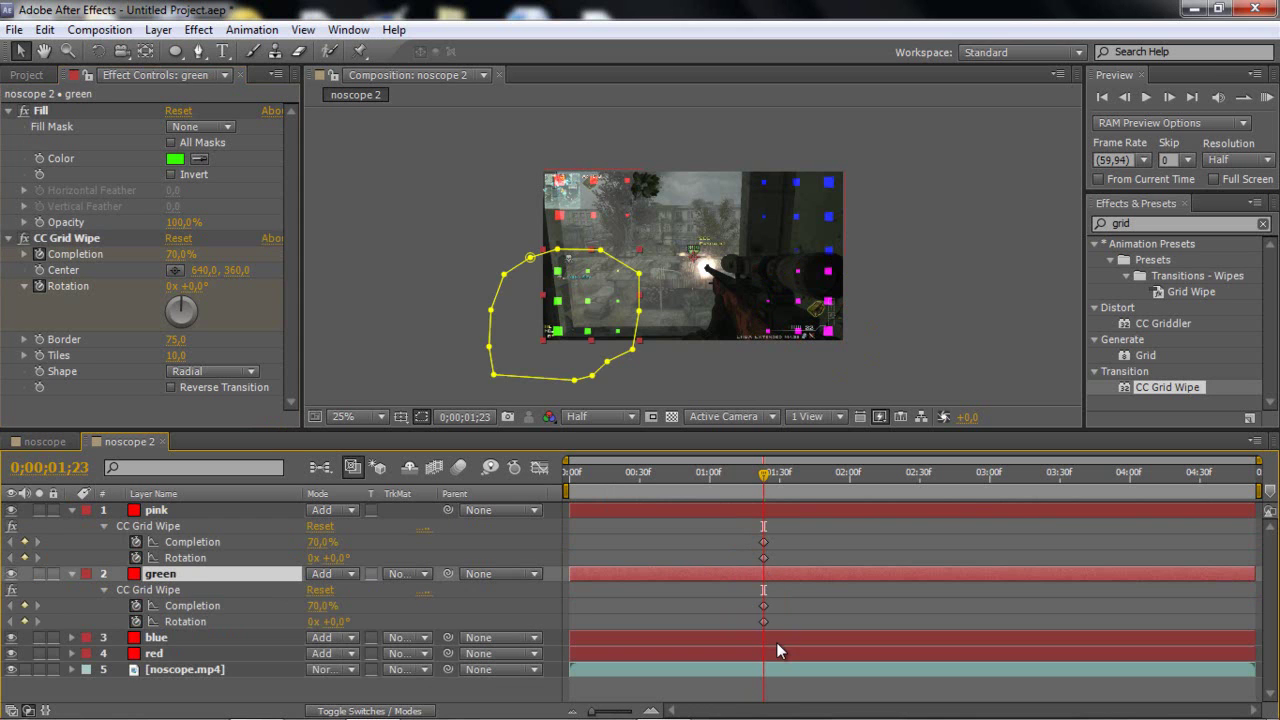
{"action": "left_click", "coordinate": [776, 642]}
{"action": "key", "text": "u"}
{"action": "scroll", "coordinate": [778, 661], "scroll_direction": "down", "scroll_amount": 1}
{"action": "left_click", "coordinate": [777, 678]}
{"action": "key", "text": "u"}
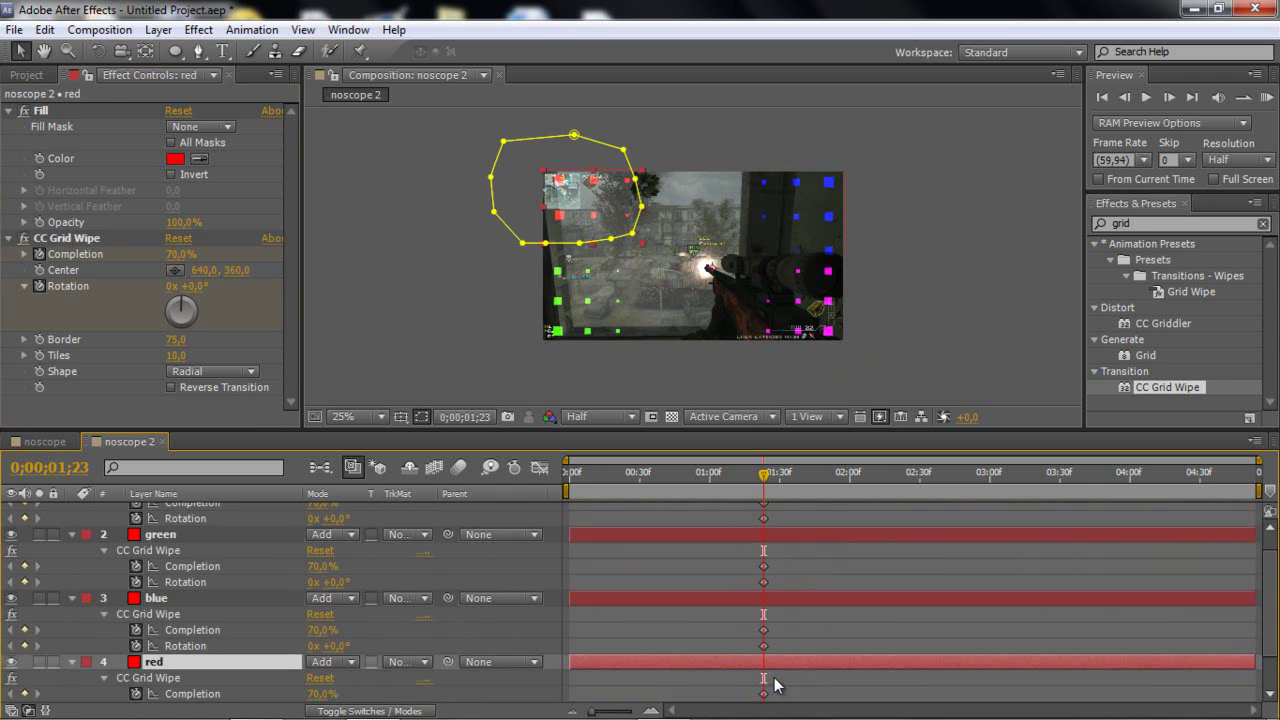
{"action": "scroll", "coordinate": [784, 624], "scroll_direction": "down", "scroll_amount": 2}
{"action": "scroll", "coordinate": [782, 589], "scroll_direction": "up", "scroll_amount": 3}
{"action": "scroll", "coordinate": [782, 589], "scroll_direction": "down", "scroll_amount": 3}
{"action": "scroll", "coordinate": [782, 585], "scroll_direction": "up", "scroll_amount": 3}
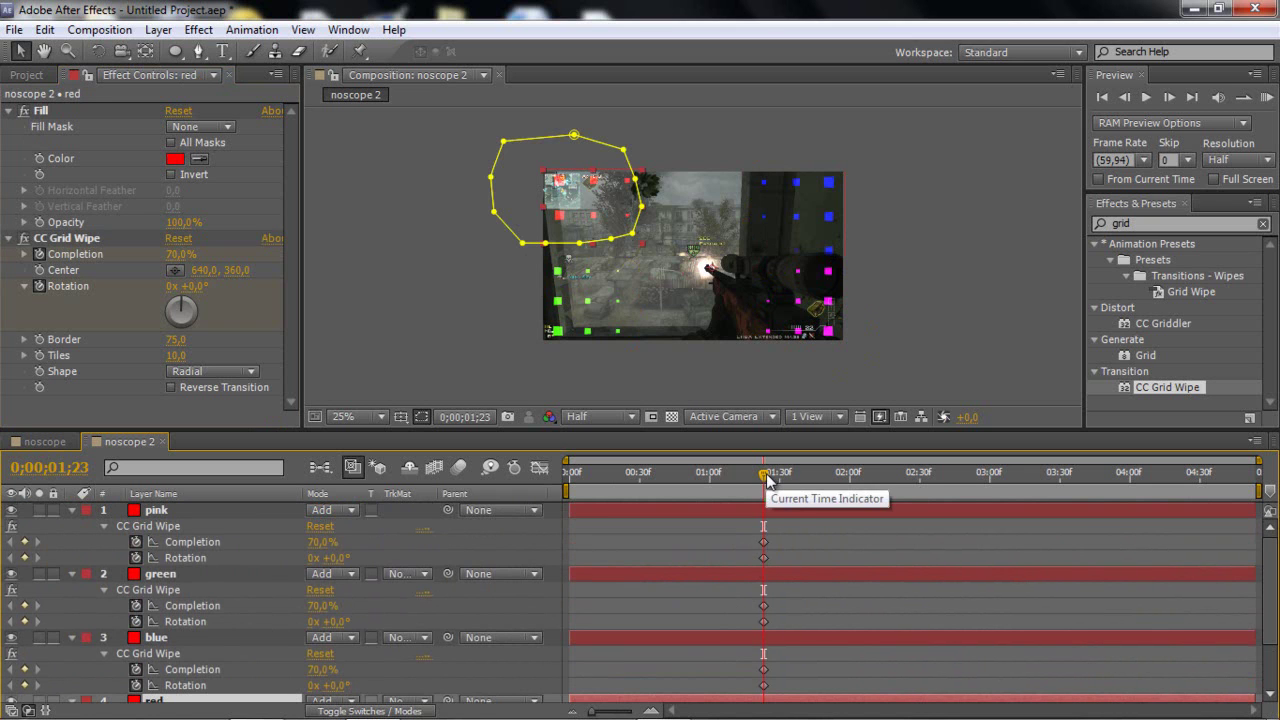
- At 0;00;02;21, set the pink grid wipe's Rotation to 75°
{"action": "left_click_drag", "start_coordinate": [766, 480], "coordinate": [898, 490]}
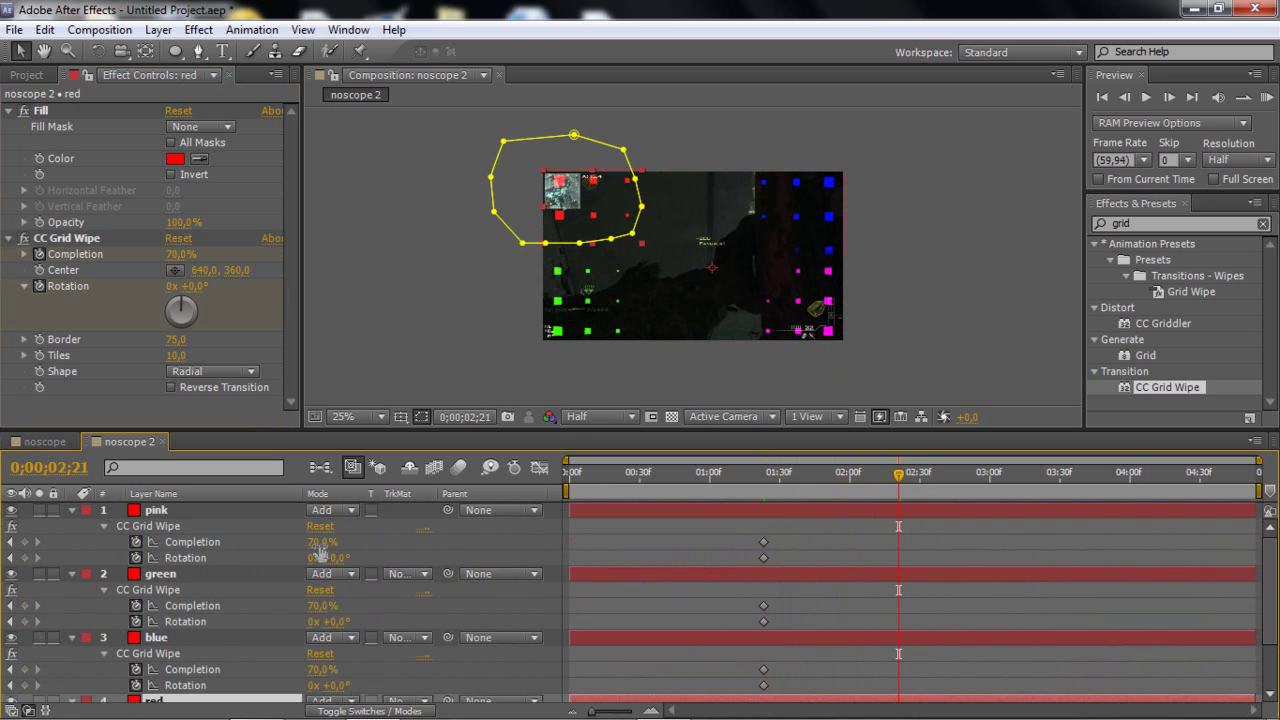
{"action": "left_click", "coordinate": [318, 541]}
{"action": "type", "text": "0"}
{"action": "double_click", "coordinate": [316, 541]}
{"action": "type", "text": "70"}
{"action": "left_click", "coordinate": [421, 560]}
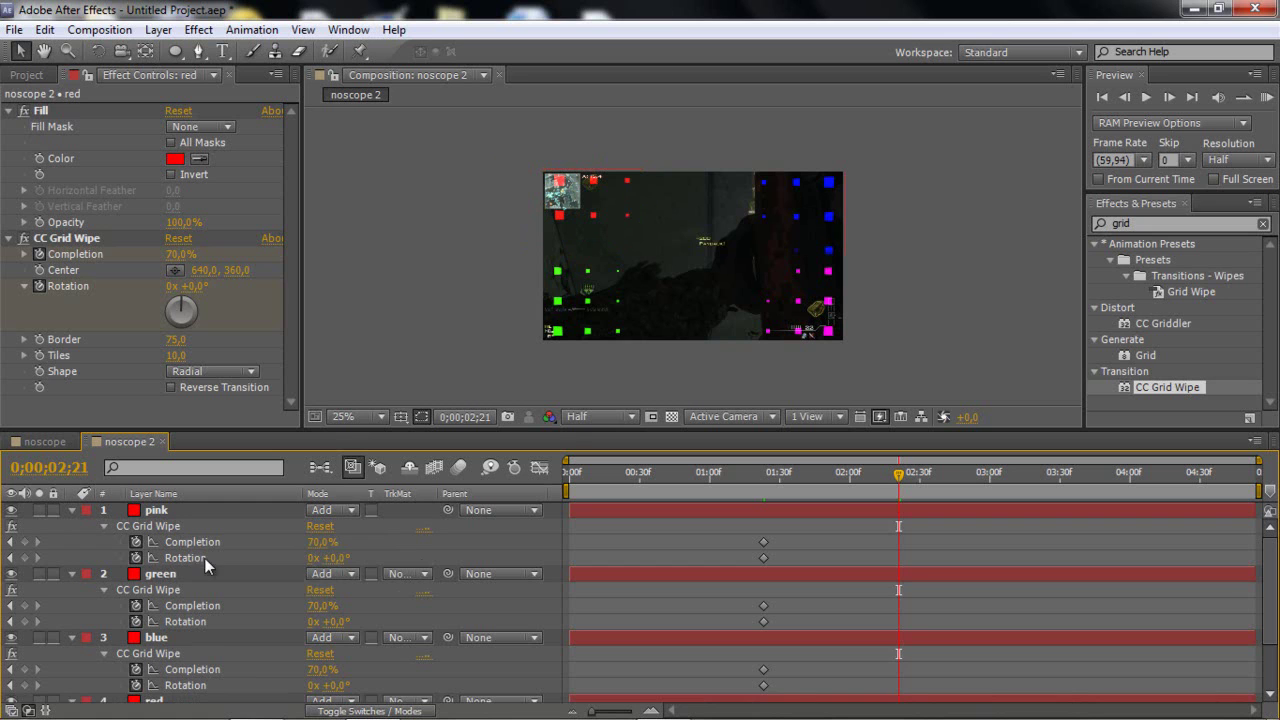
{"action": "left_click", "coordinate": [333, 558]}
{"action": "type", "text": "70"}
{"action": "key", "text": "Return"}
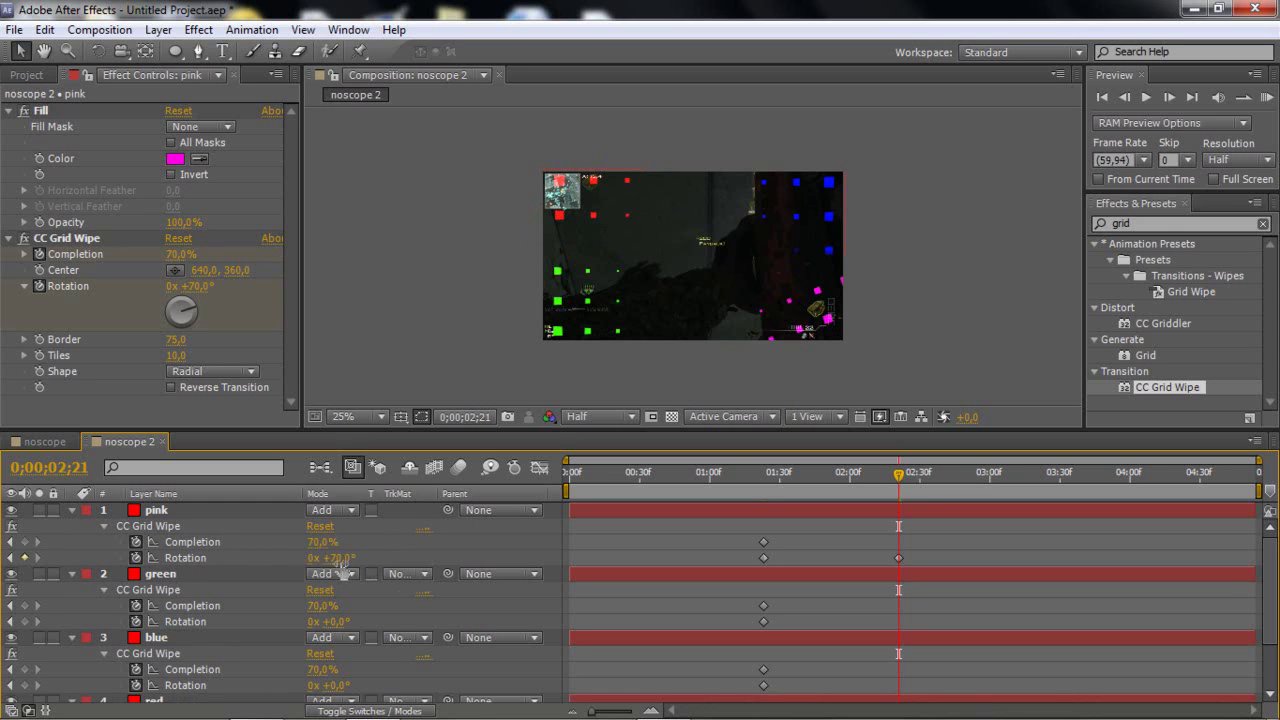
{"action": "left_click", "coordinate": [339, 558]}
{"action": "type", "text": "75"}
{"action": "key", "text": "Return"}
- Set green Rotation to 75° and raise pink and green Completion to 100%
{"action": "left_click", "coordinate": [331, 621]}
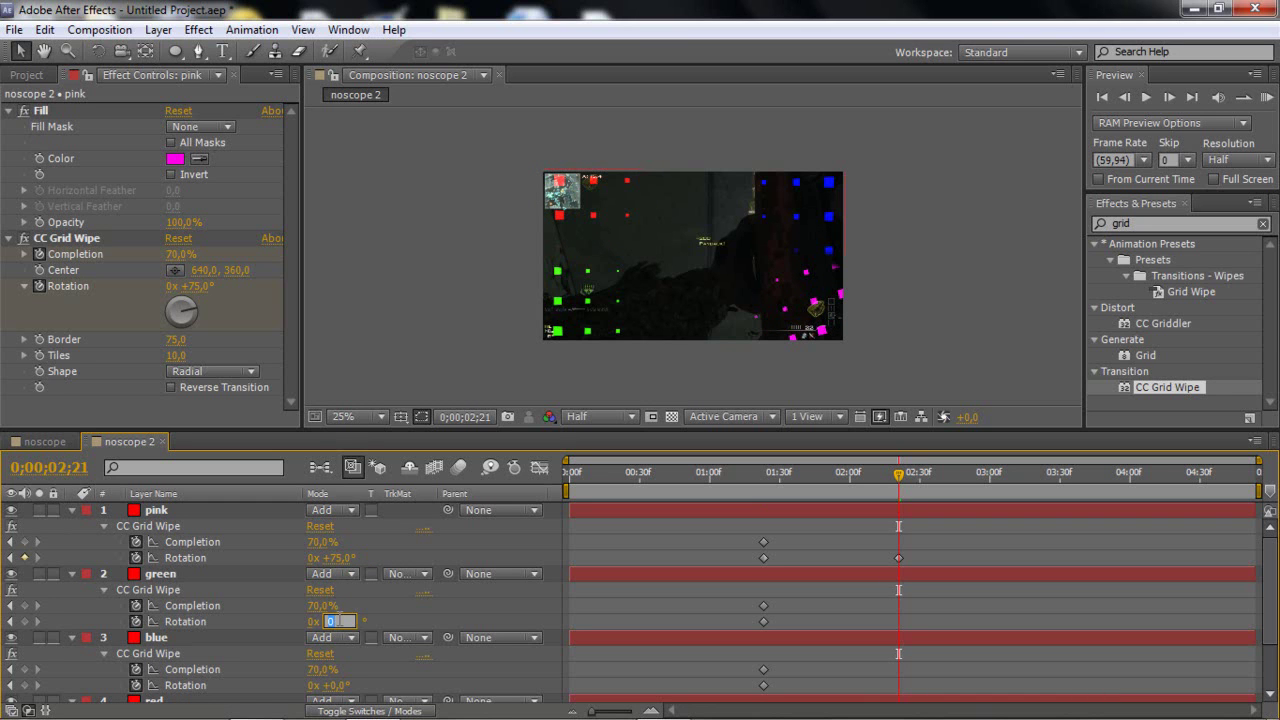
{"action": "type", "text": "75"}
{"action": "key", "text": "Return"}
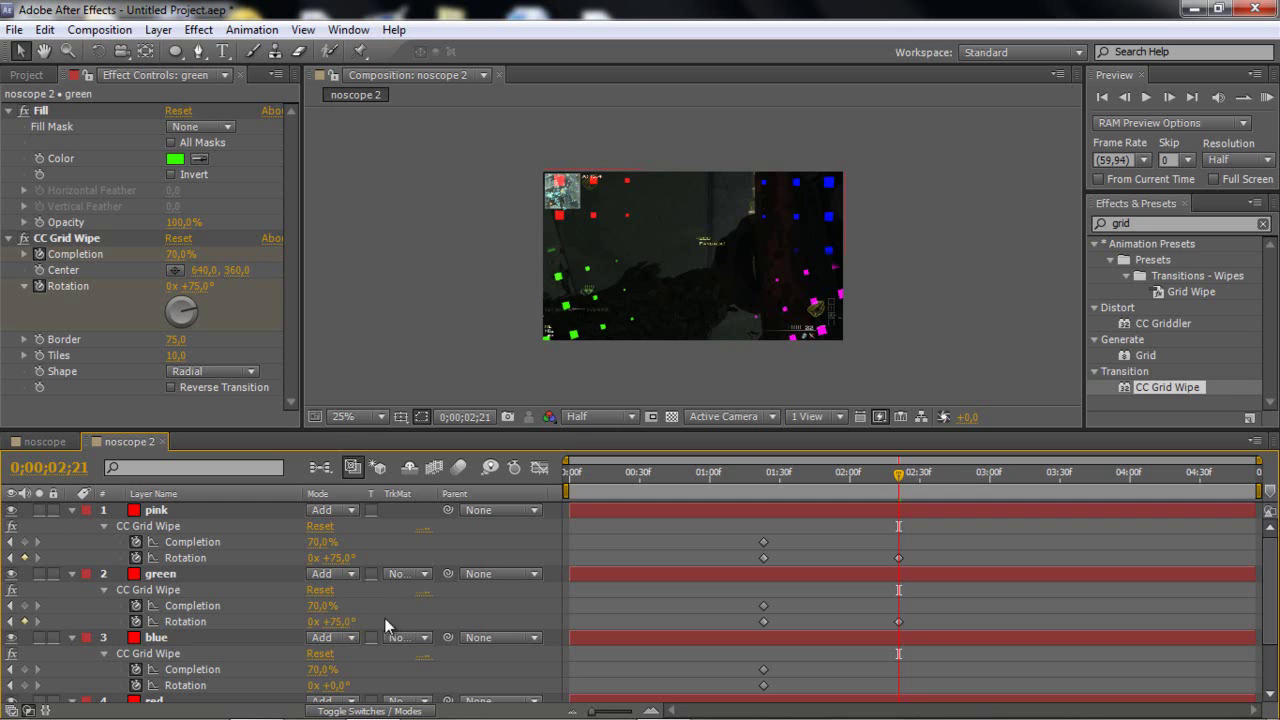
{"action": "left_click", "coordinate": [312, 544]}
{"action": "type", "text": "0"}
{"action": "key", "text": "ctrl+a"}
{"action": "type", "text": "100"}
{"action": "key", "text": "Return"}
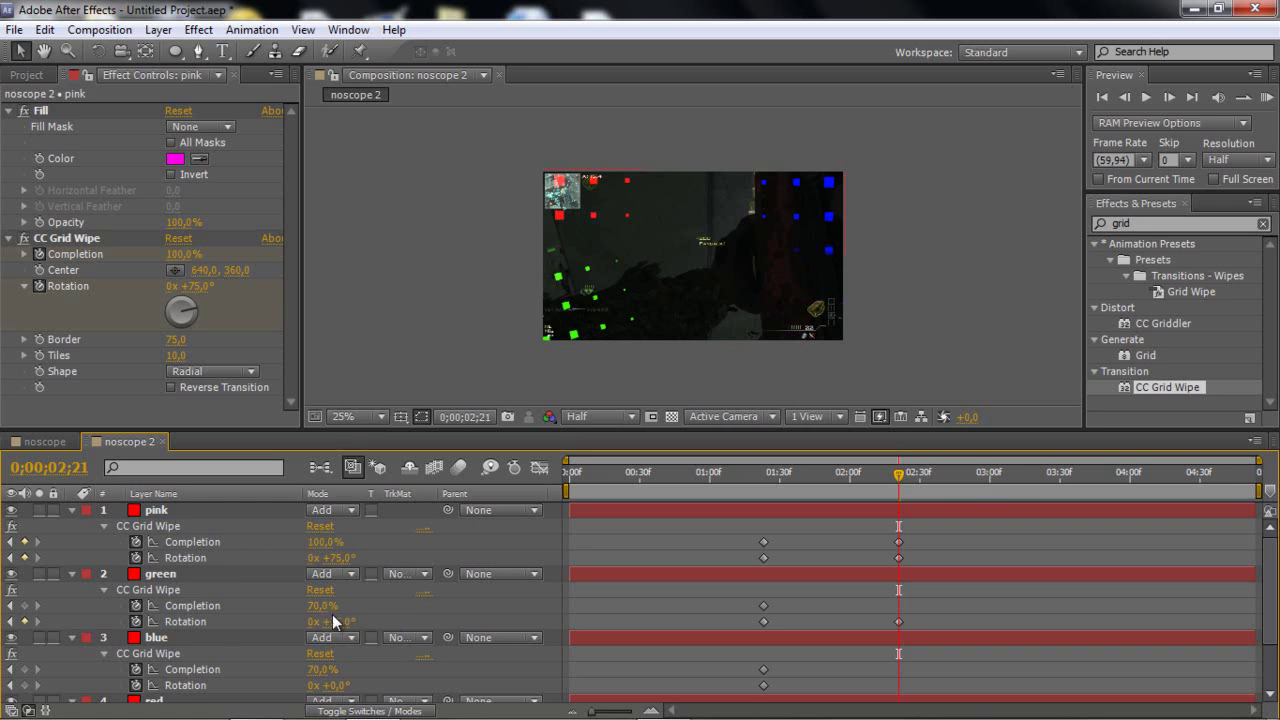
{"action": "left_click_drag", "start_coordinate": [320, 606], "coordinate": [350, 606]}
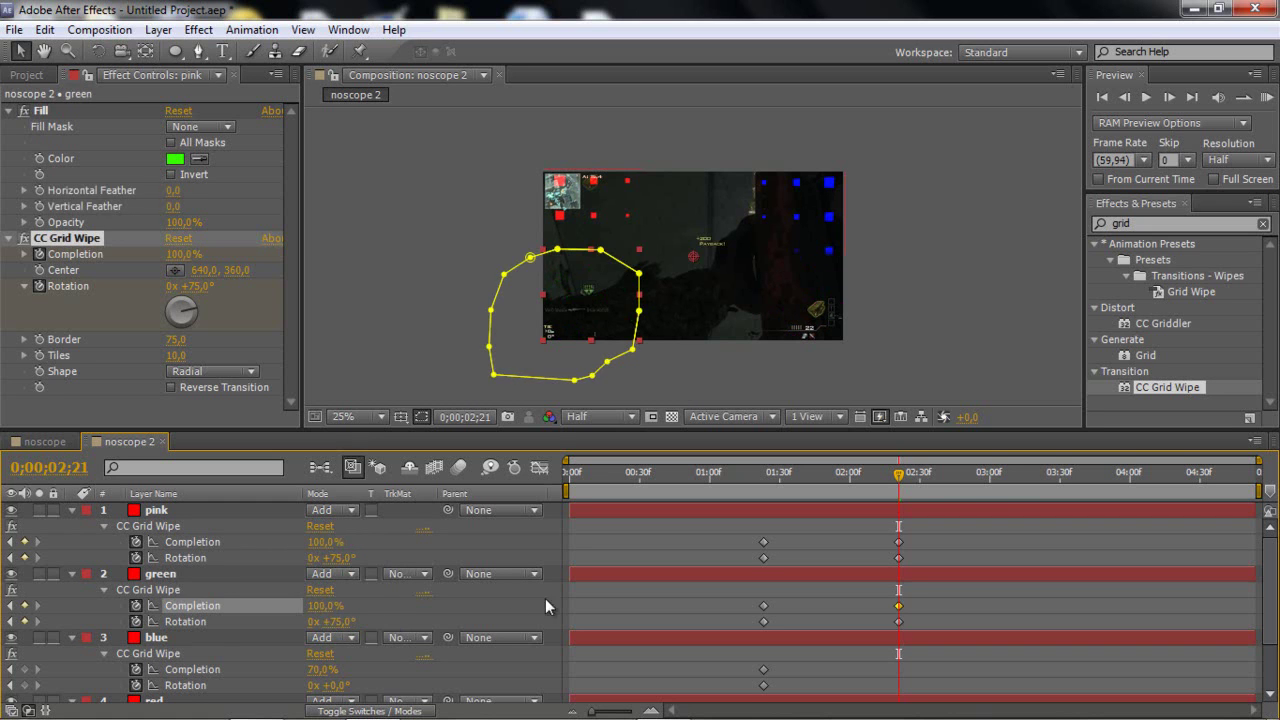
- Give the blue and red grid wipes 75° Rotation and 100% Completion
{"action": "left_click", "coordinate": [330, 685]}
{"action": "type", "text": "75"}
{"action": "key", "text": "Return"}
{"action": "left_click_drag", "start_coordinate": [322, 669], "coordinate": [452, 673]}
{"action": "scroll", "coordinate": [452, 673], "scroll_direction": "down", "scroll_amount": 3}
{"action": "scroll", "coordinate": [452, 673], "scroll_direction": "down", "scroll_amount": 1}
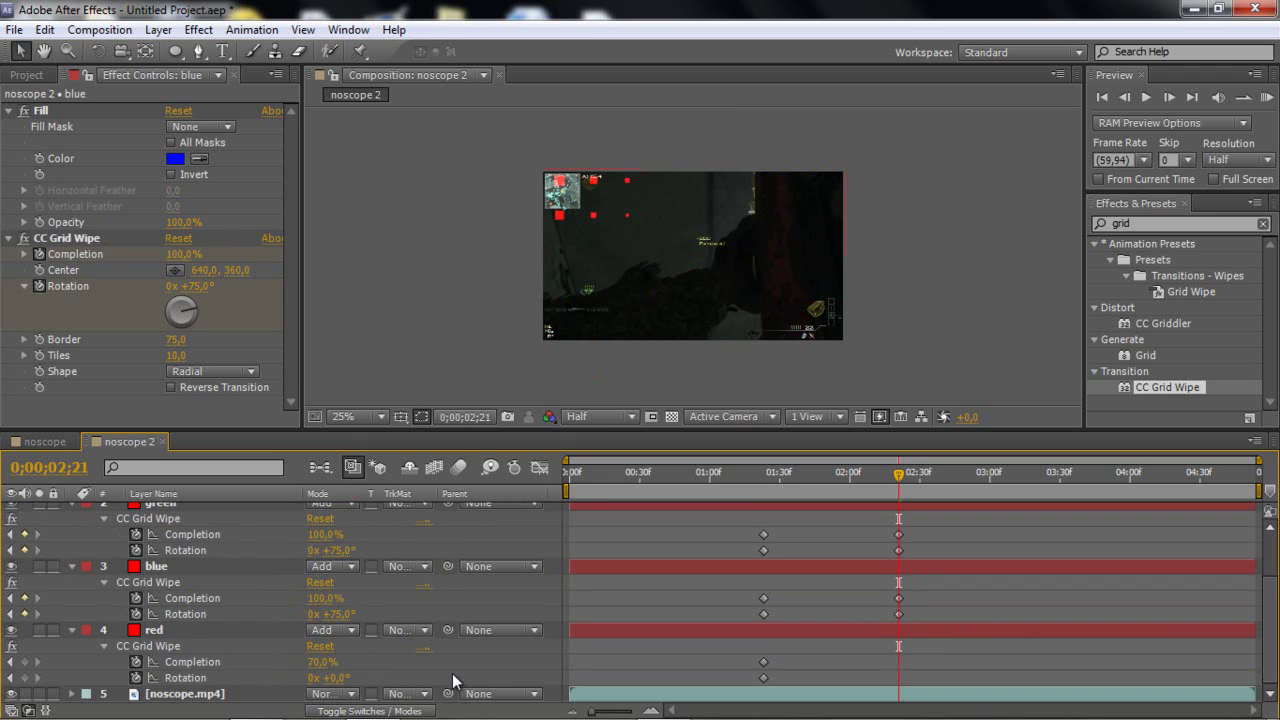
{"action": "left_click_drag", "start_coordinate": [314, 664], "coordinate": [355, 690]}
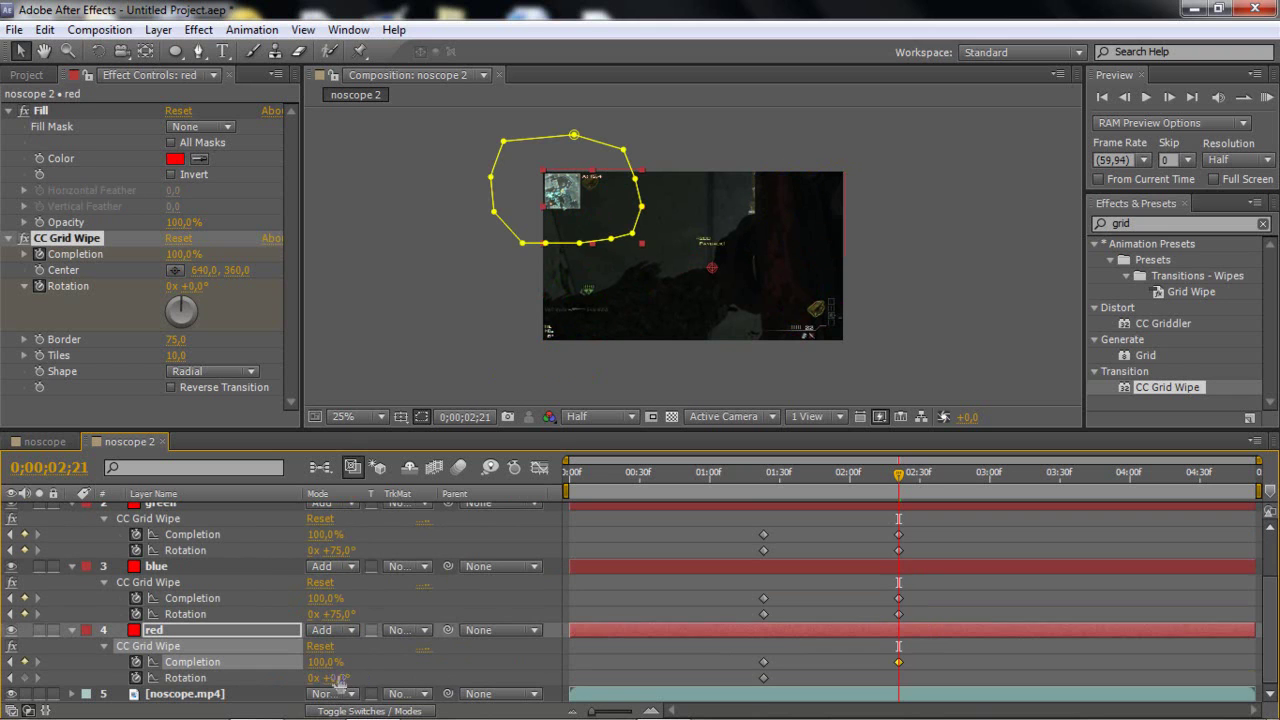
{"action": "left_click", "coordinate": [331, 678]}
{"action": "type", "text": "75"}
{"action": "left_click", "coordinate": [854, 650]}
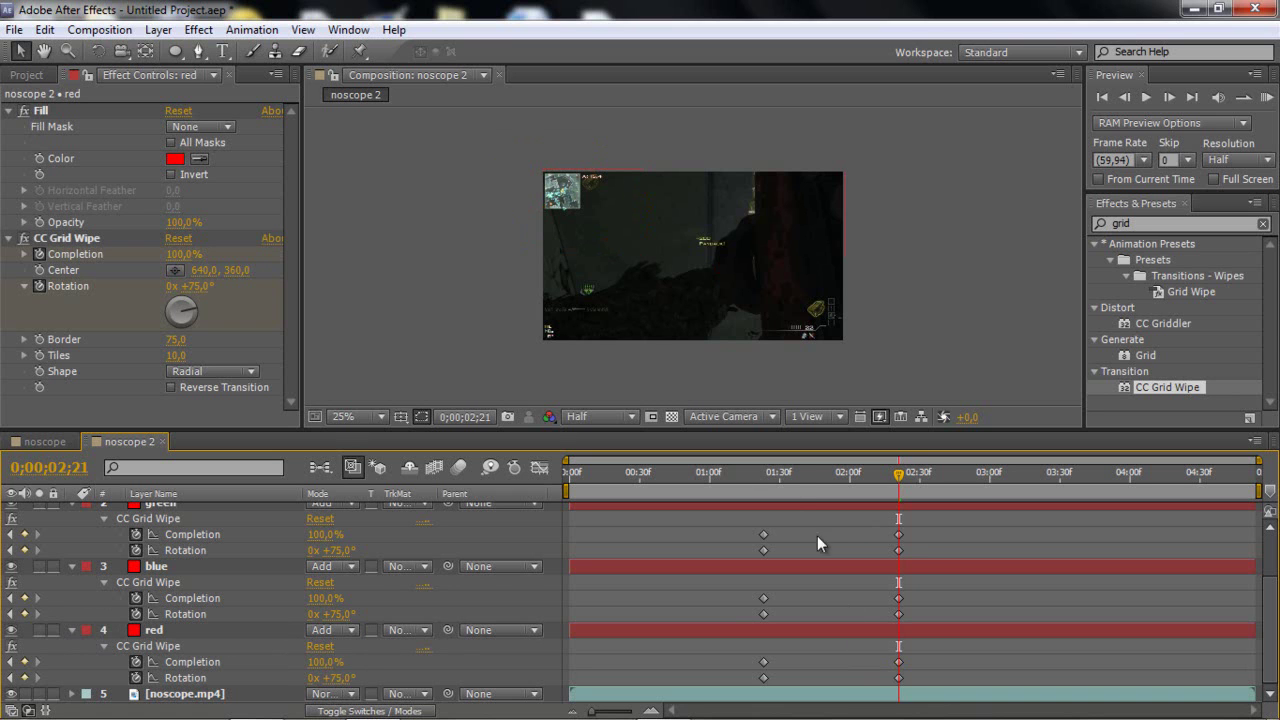
- Apply Easy Ease to all grid-wipe keyframes of the coloured layers
{"action": "left_click_drag", "start_coordinate": [754, 472], "coordinate": [867, 500]}
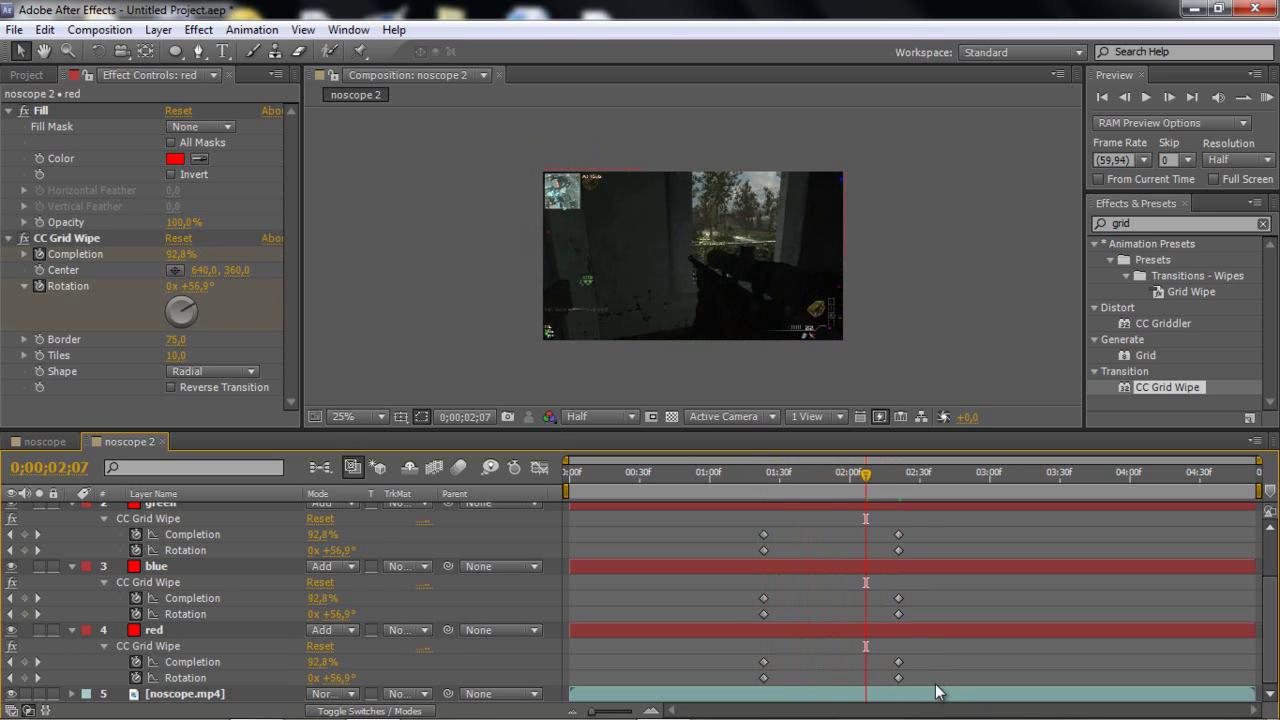
{"action": "left_click_drag", "start_coordinate": [933, 681], "coordinate": [720, 616]}
{"action": "left_click_drag", "start_coordinate": [670, 578], "coordinate": [752, 548]}
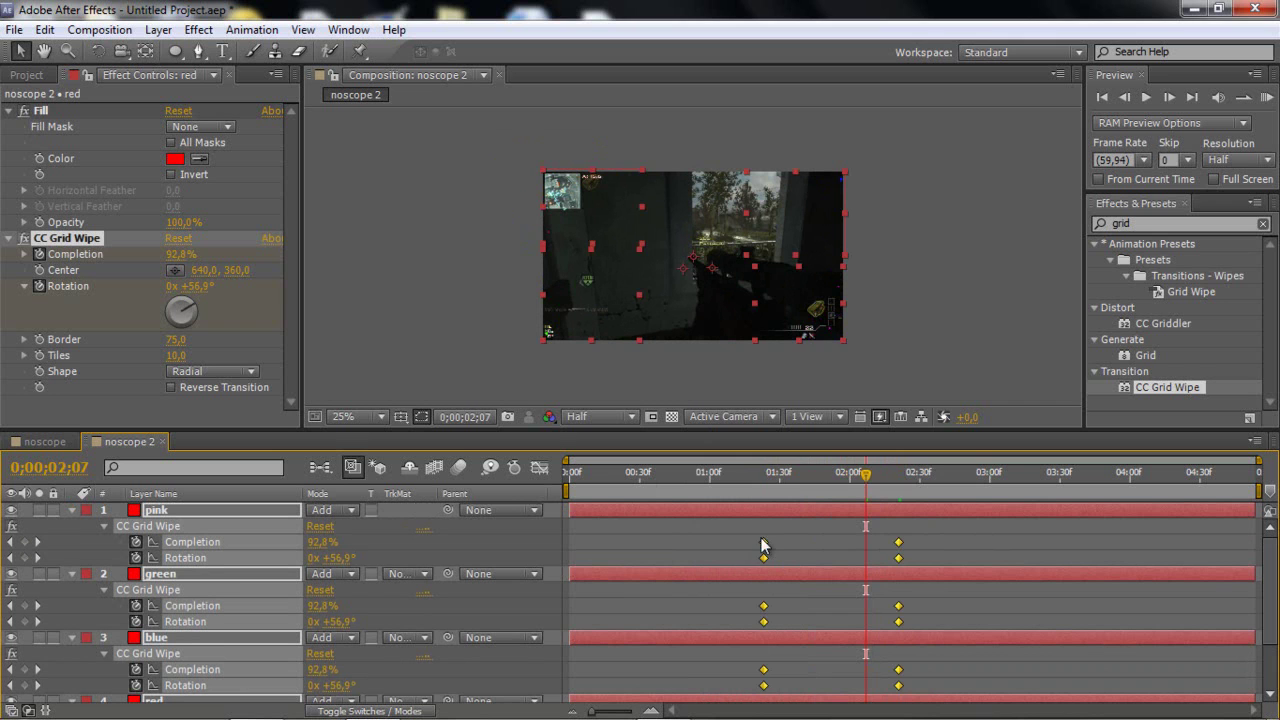
{"action": "right_click", "coordinate": [763, 542]}
{"action": "mouse_move", "coordinate": [808, 528]}
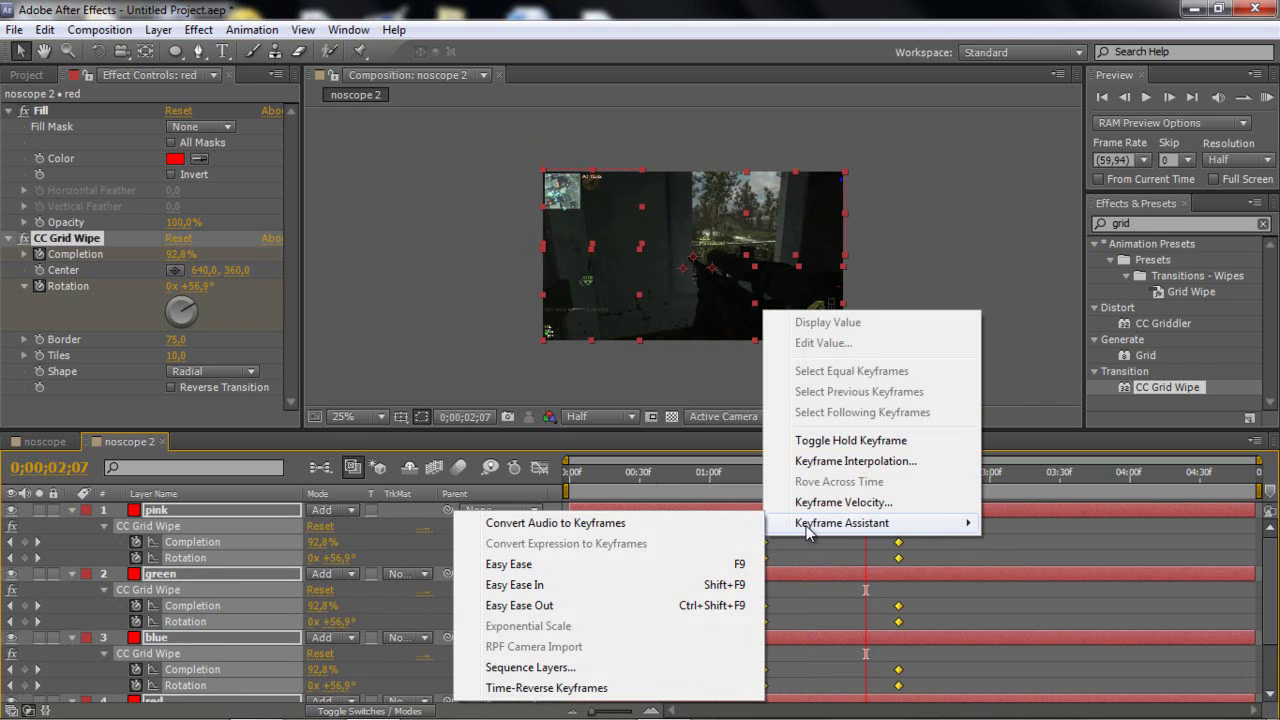
{"action": "left_click", "coordinate": [636, 568]}
{"action": "left_click", "coordinate": [799, 615]}
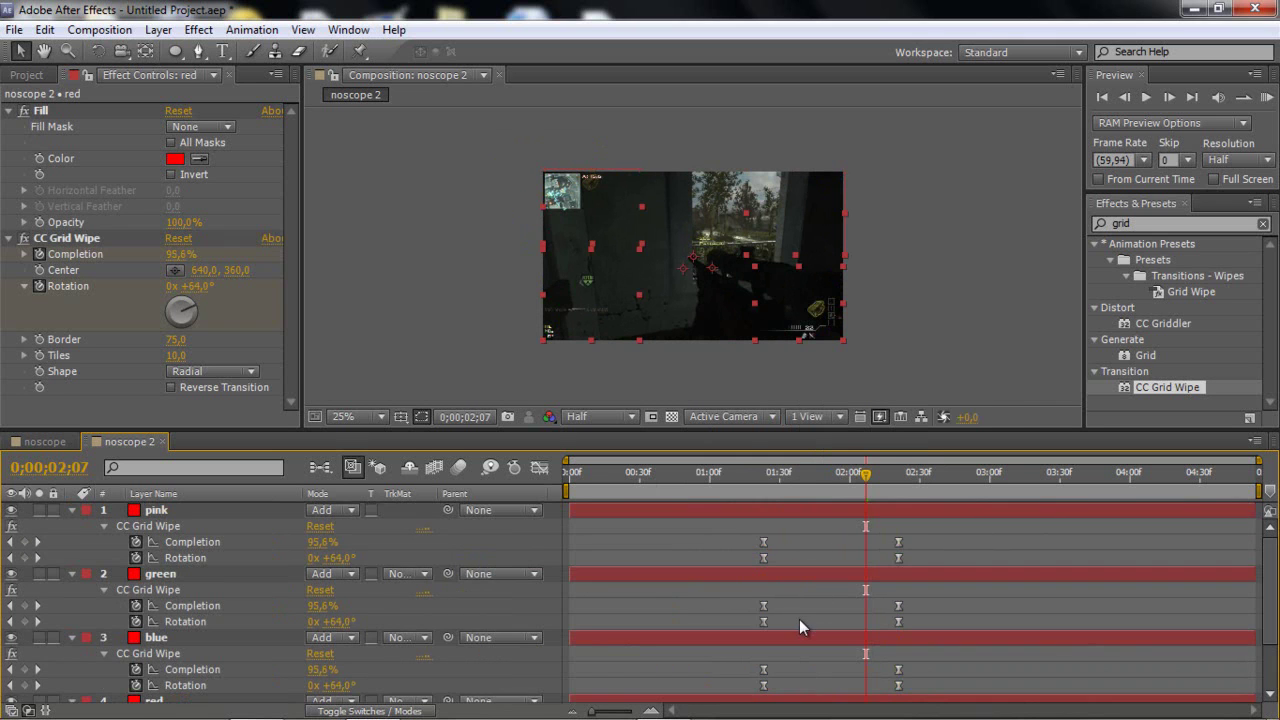
{"action": "left_click_drag", "start_coordinate": [761, 488], "coordinate": [793, 524]}
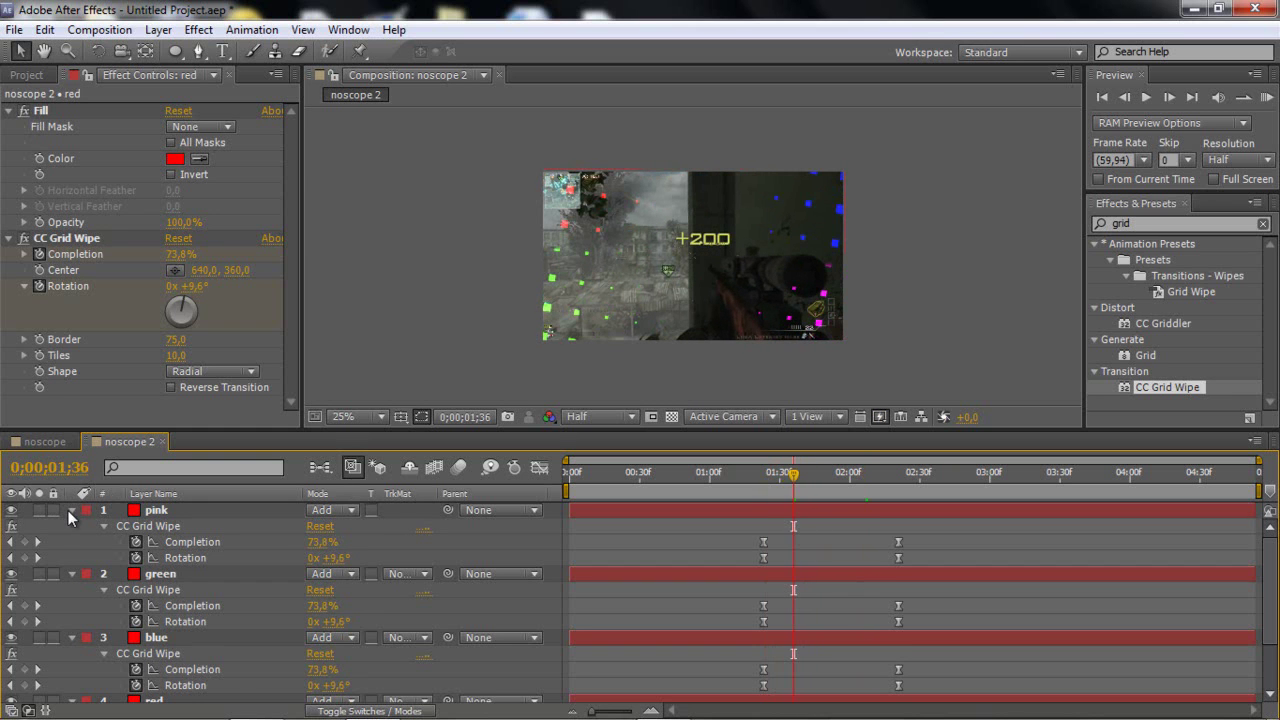
- Collapse the pink, green, blue and red layers in the timeline
{"action": "left_click", "coordinate": [71, 510]}
{"action": "left_click", "coordinate": [72, 526]}
{"action": "left_click", "coordinate": [71, 542]}
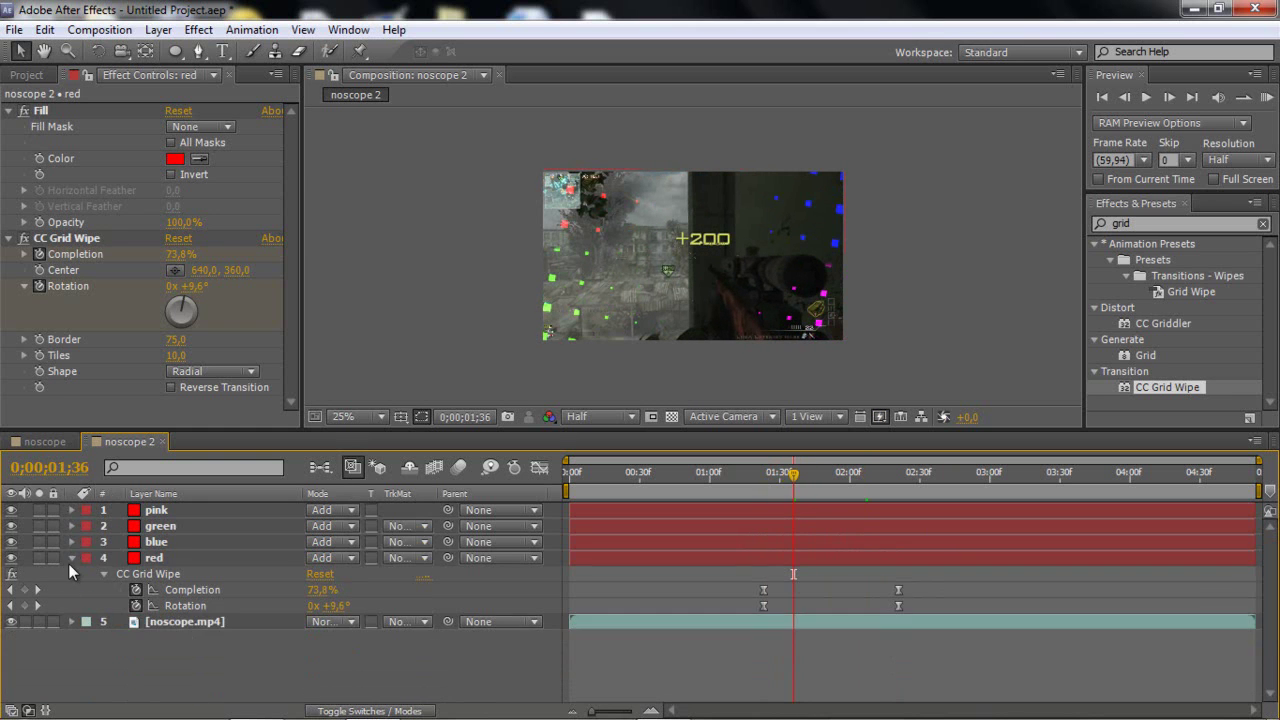
{"action": "left_click", "coordinate": [70, 558]}
{"action": "left_click_drag", "start_coordinate": [793, 474], "coordinate": [762, 476]}
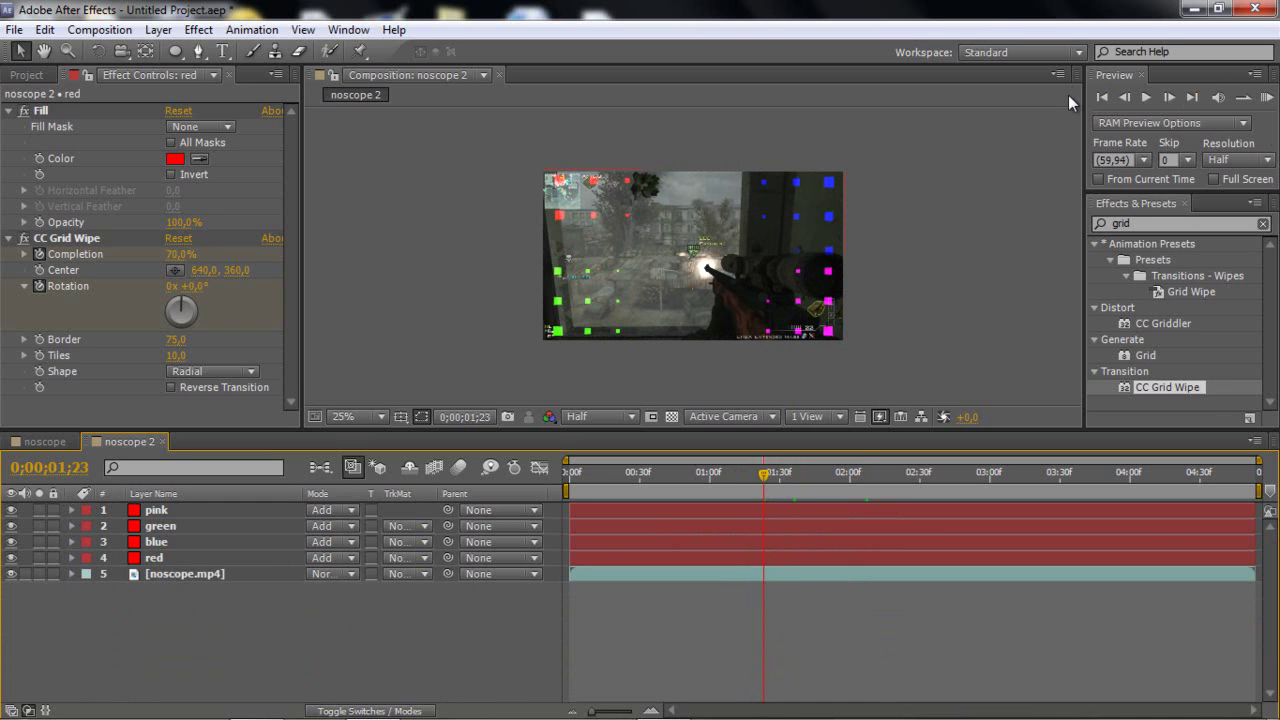
{"action": "left_click", "coordinate": [1124, 97]}
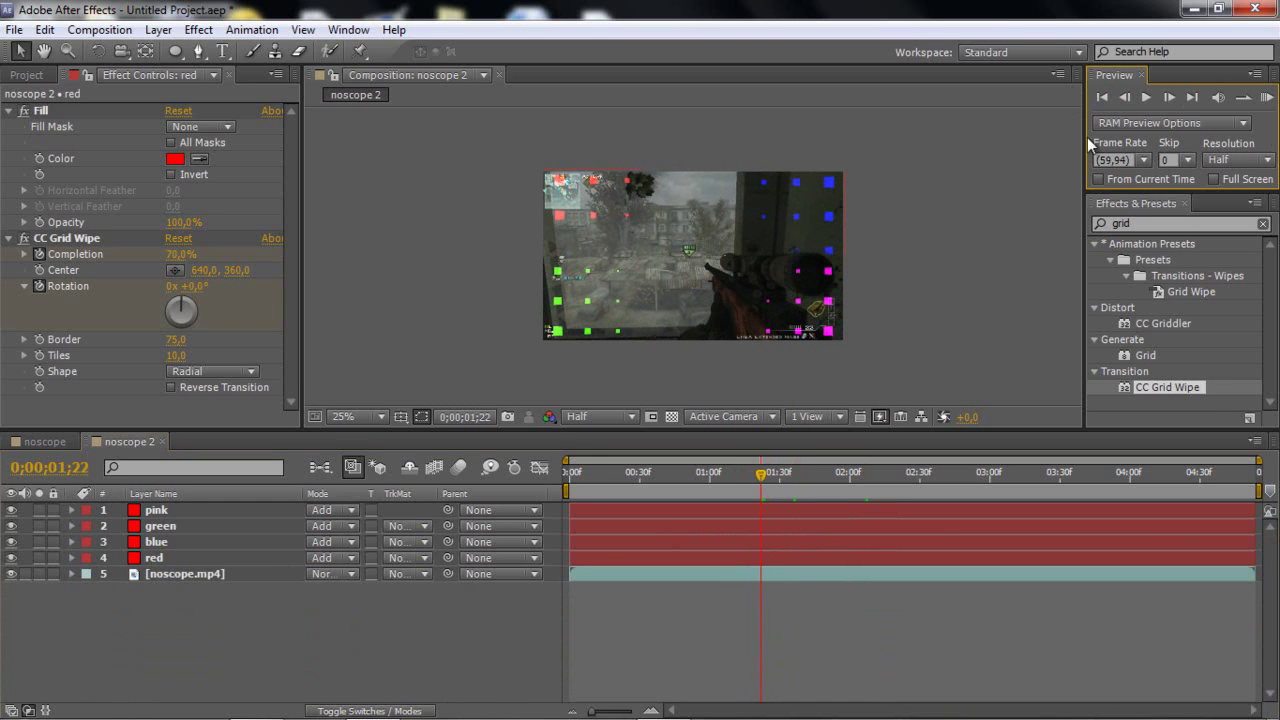
{"action": "left_click", "coordinate": [802, 526]}
{"action": "key", "text": "u"}
{"action": "key", "text": "u"}
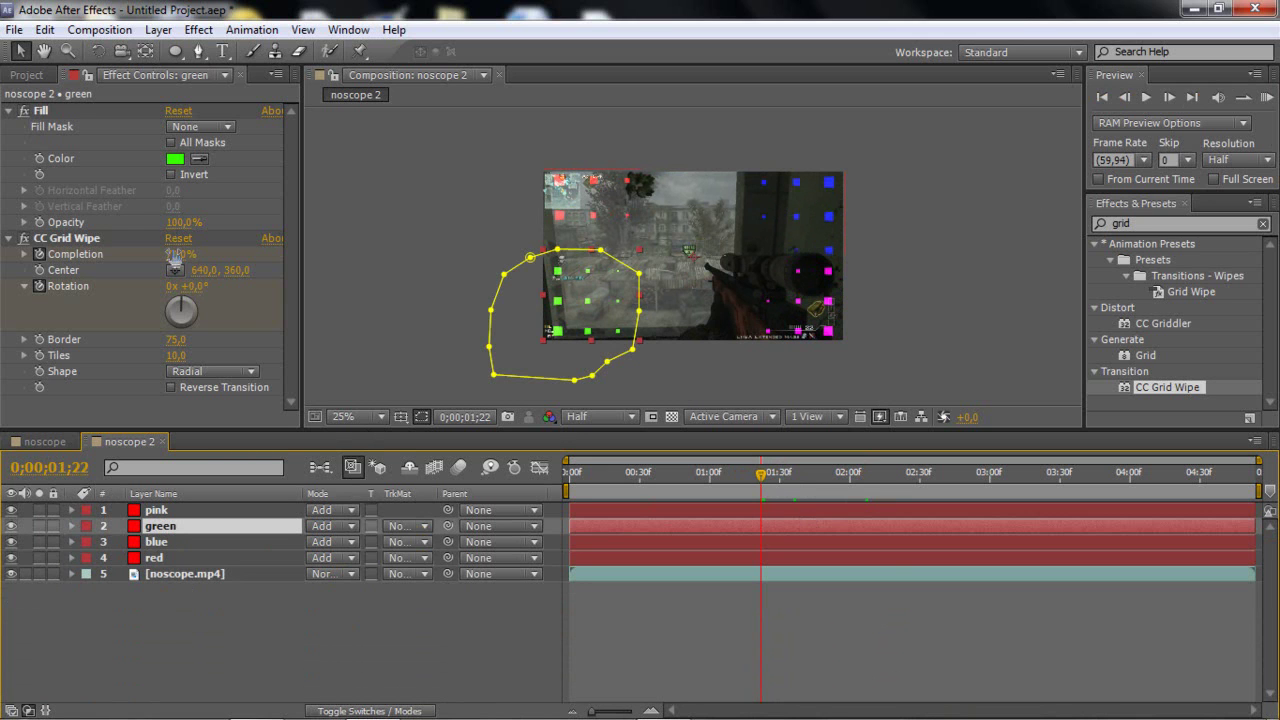
{"action": "left_click_drag", "start_coordinate": [175, 256], "coordinate": [404, 335]}
{"action": "left_click", "coordinate": [191, 512]}
{"action": "left_click", "coordinate": [85, 240]}
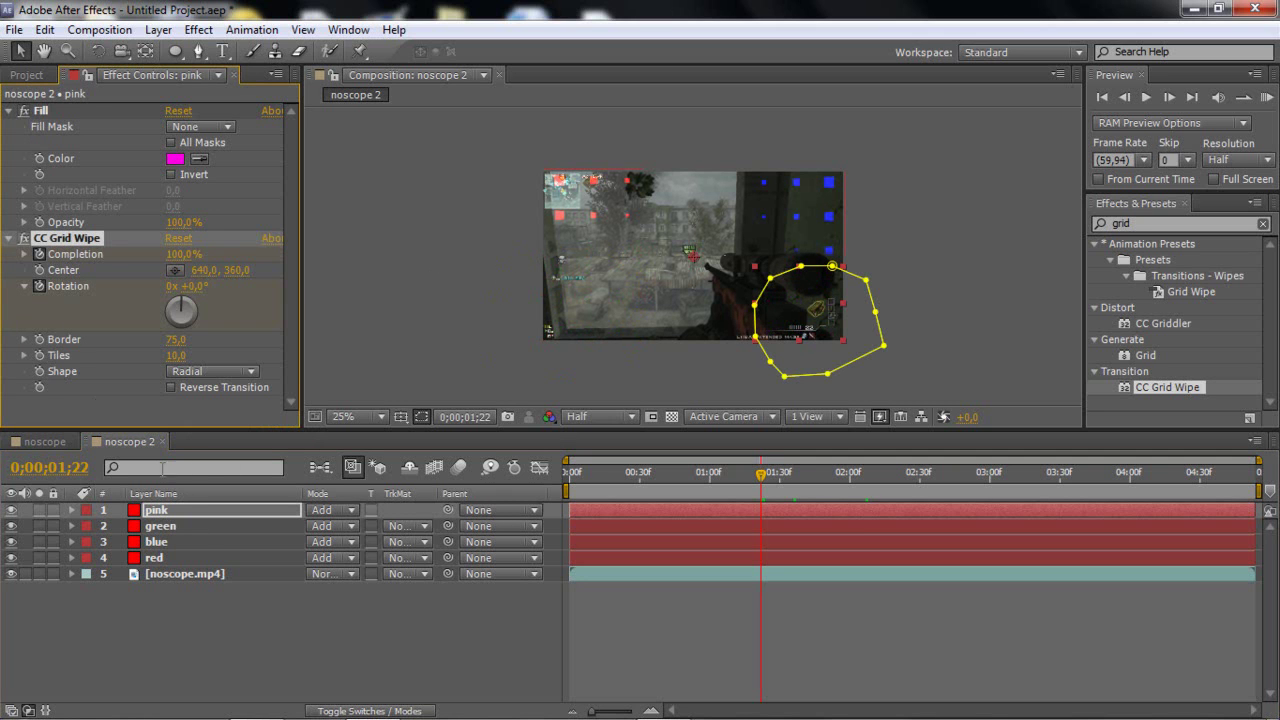
{"action": "left_click", "coordinate": [177, 539]}
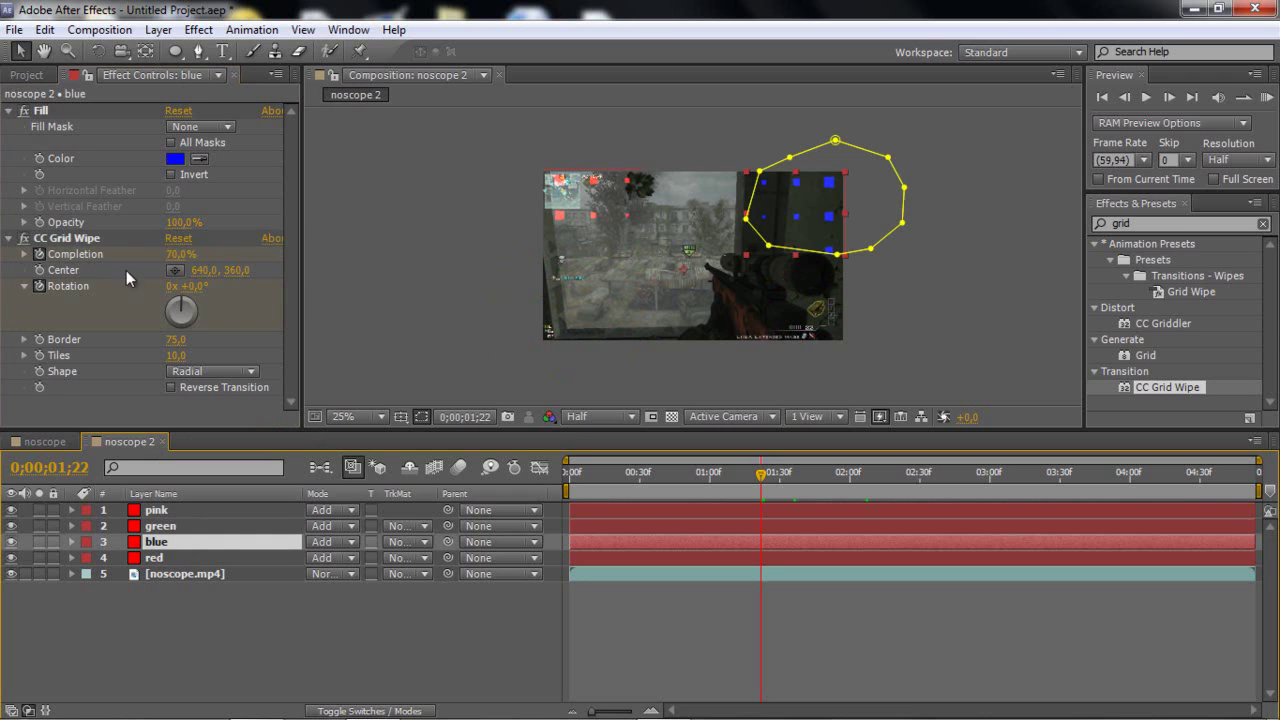
{"action": "left_click", "coordinate": [140, 240]}
{"action": "left_click", "coordinate": [162, 558]}
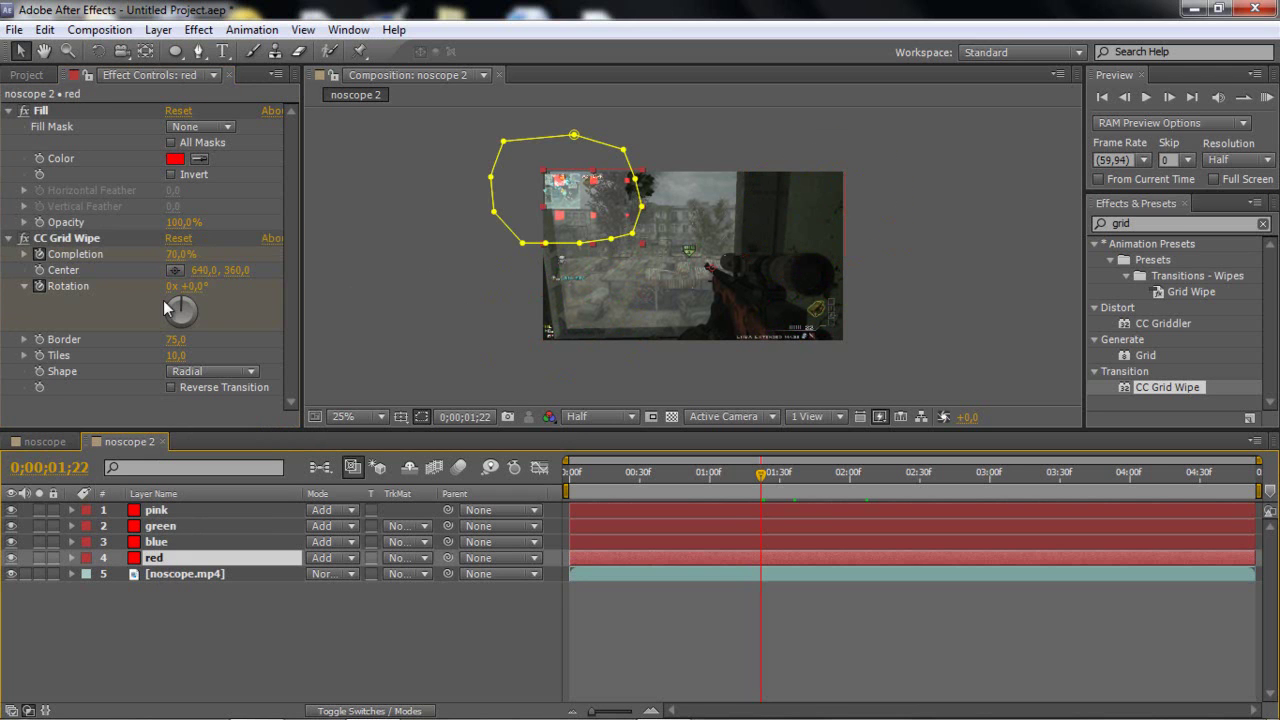
{"action": "left_click_drag", "start_coordinate": [192, 252], "coordinate": [232, 252]}
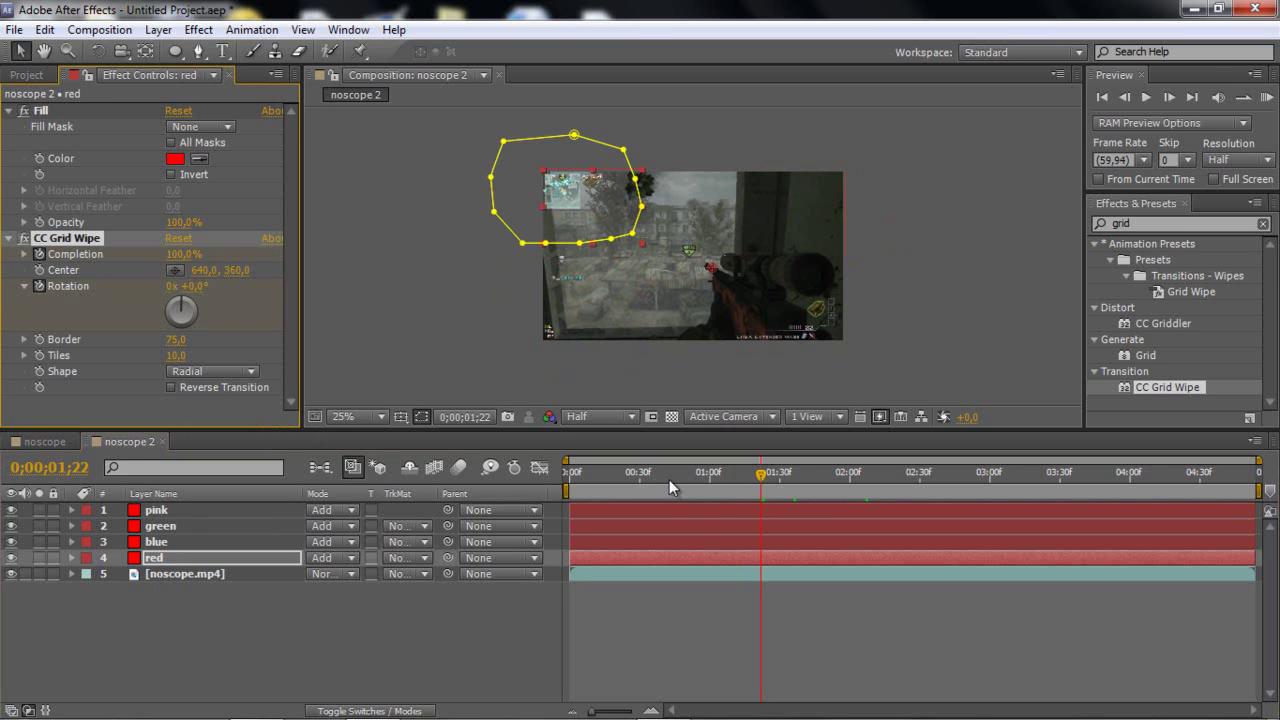
{"action": "left_click_drag", "start_coordinate": [712, 471], "coordinate": [792, 569]}
- Set the composition viewer magnification to Fit up to 100%
{"action": "left_click", "coordinate": [378, 416]}
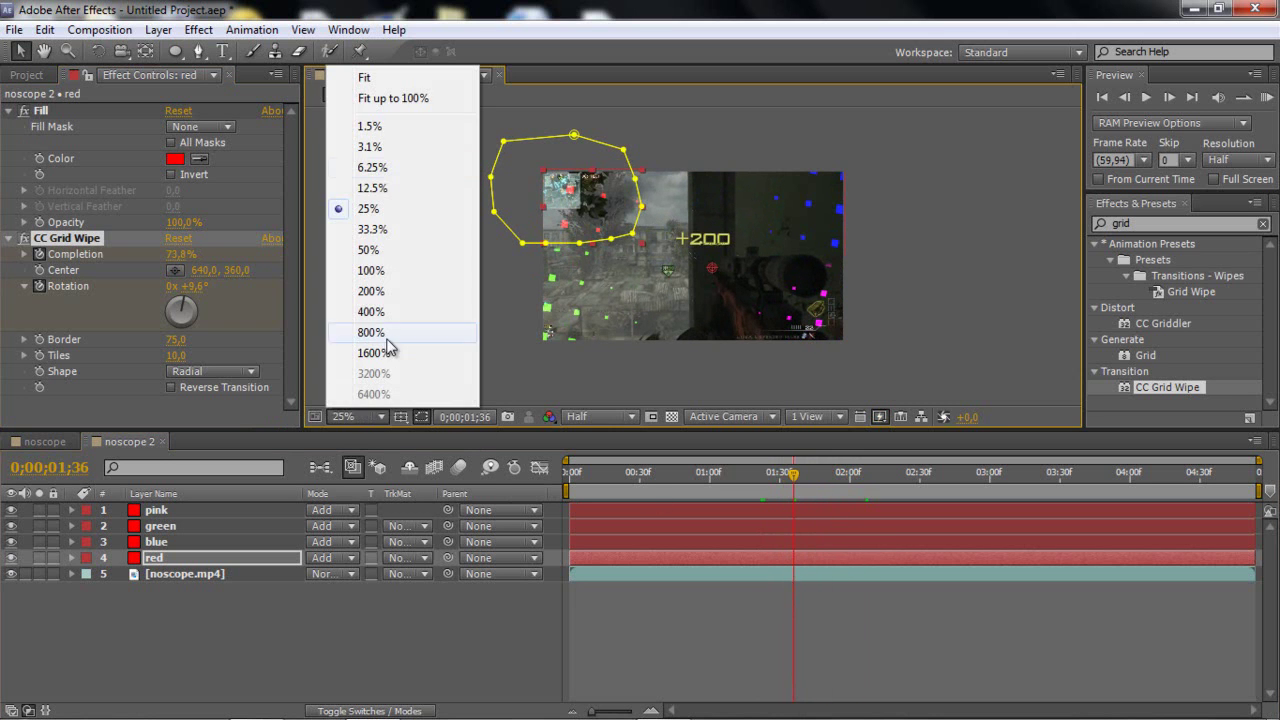
{"action": "left_click", "coordinate": [437, 100]}
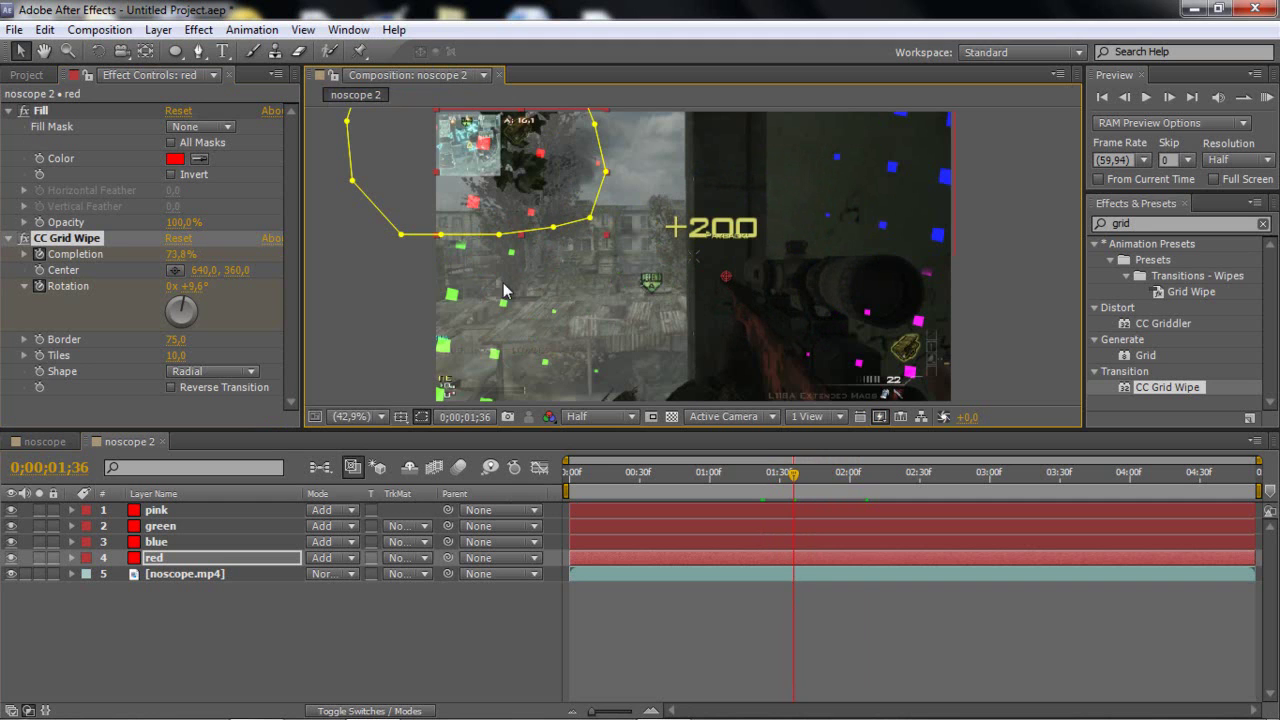
{"action": "left_click", "coordinate": [185, 554]}
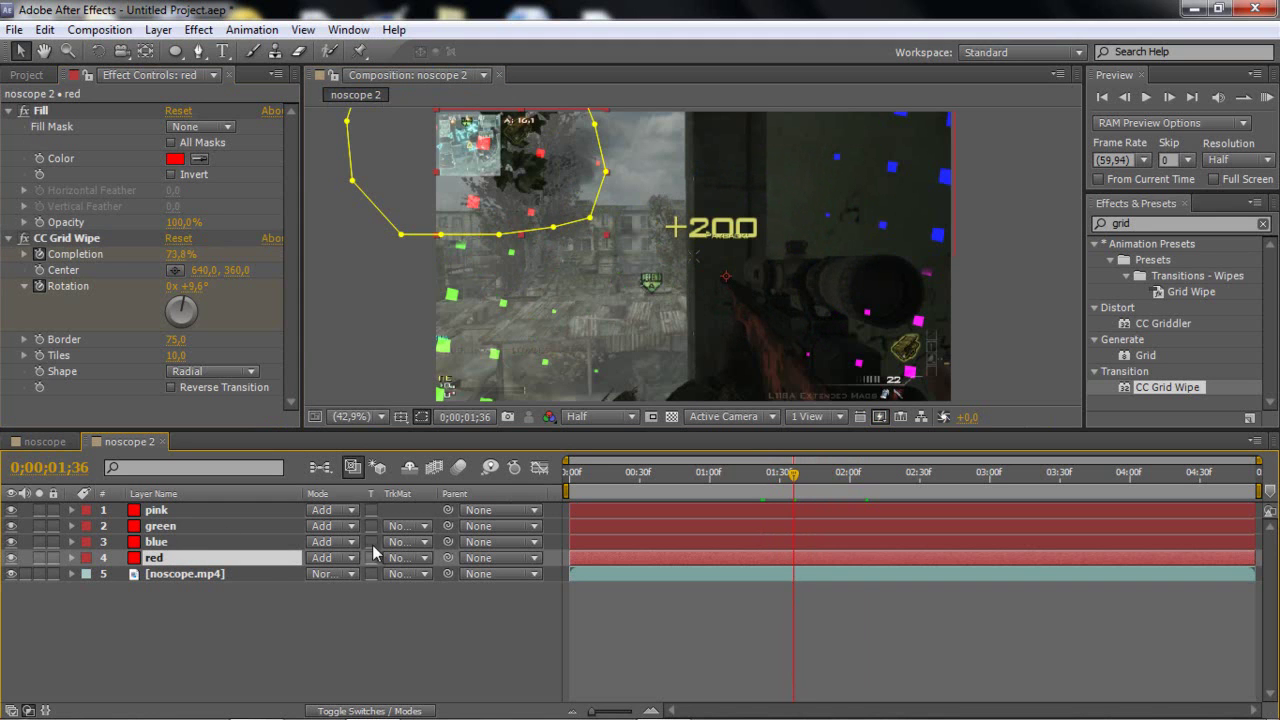
- Enable layer and composition motion blur, then preview the blurred cubes
{"action": "left_click", "coordinate": [355, 711]}
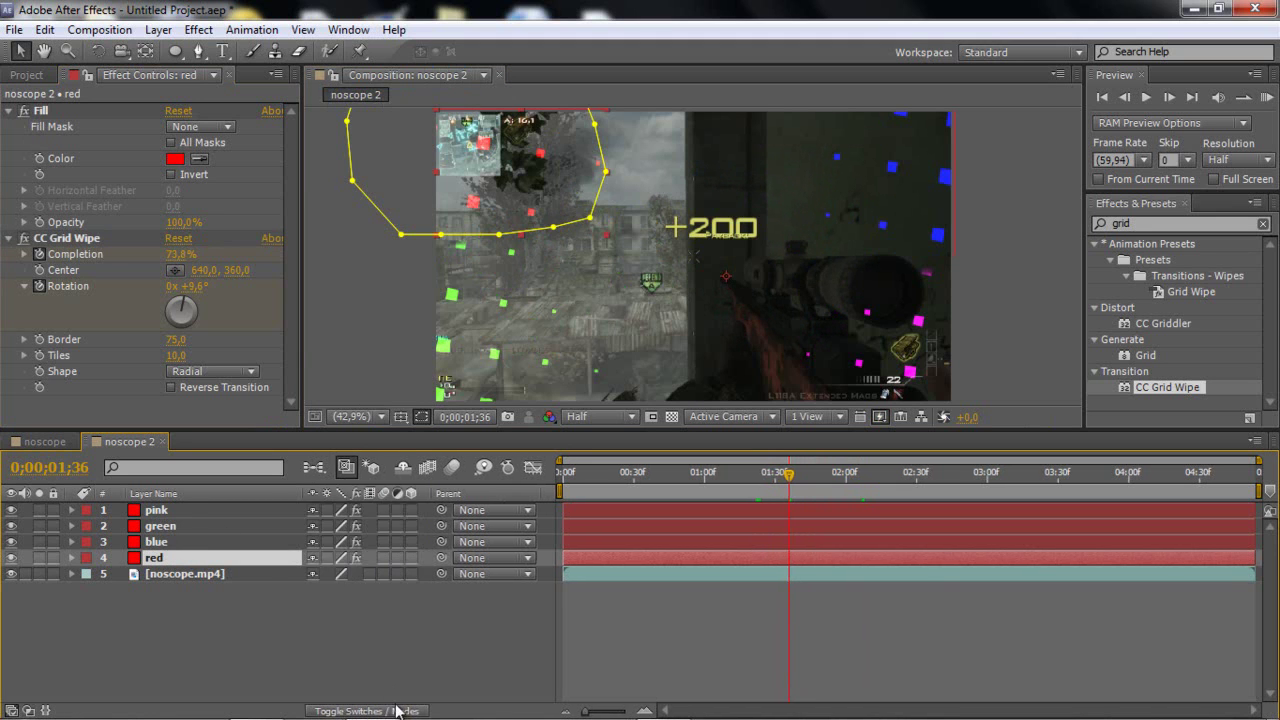
{"action": "left_click", "coordinate": [384, 510]}
{"action": "left_click", "coordinate": [452, 467]}
{"action": "left_click_drag", "start_coordinate": [672, 463], "coordinate": [812, 475]}
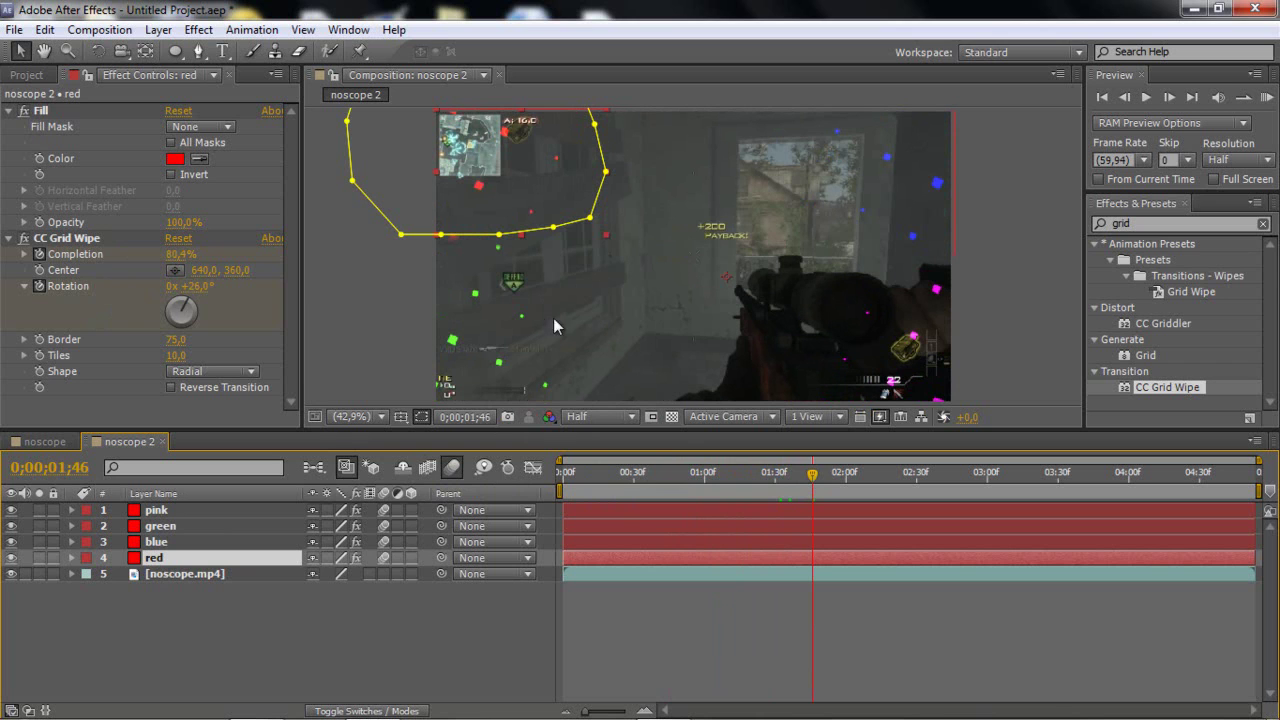
- Clear the previous effect search and select the green and pink cube layers
{"action": "left_click", "coordinate": [1262, 224]}
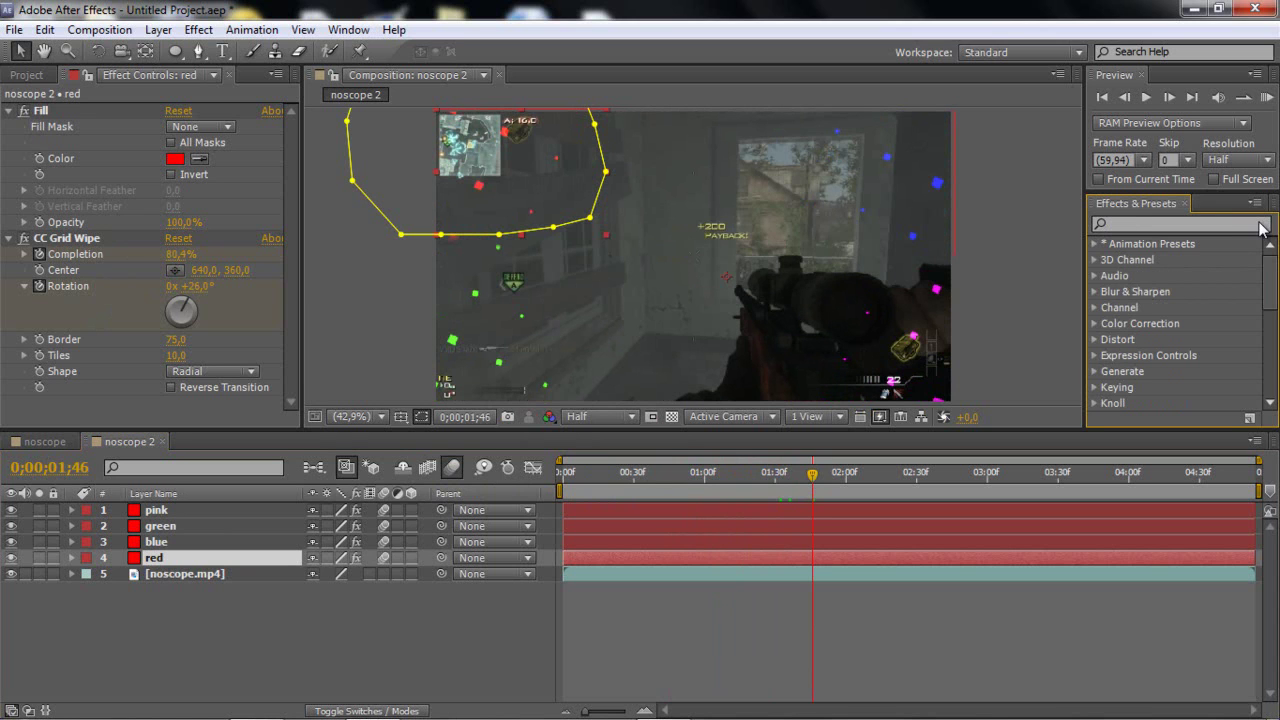
{"action": "left_click", "coordinate": [1206, 226]}
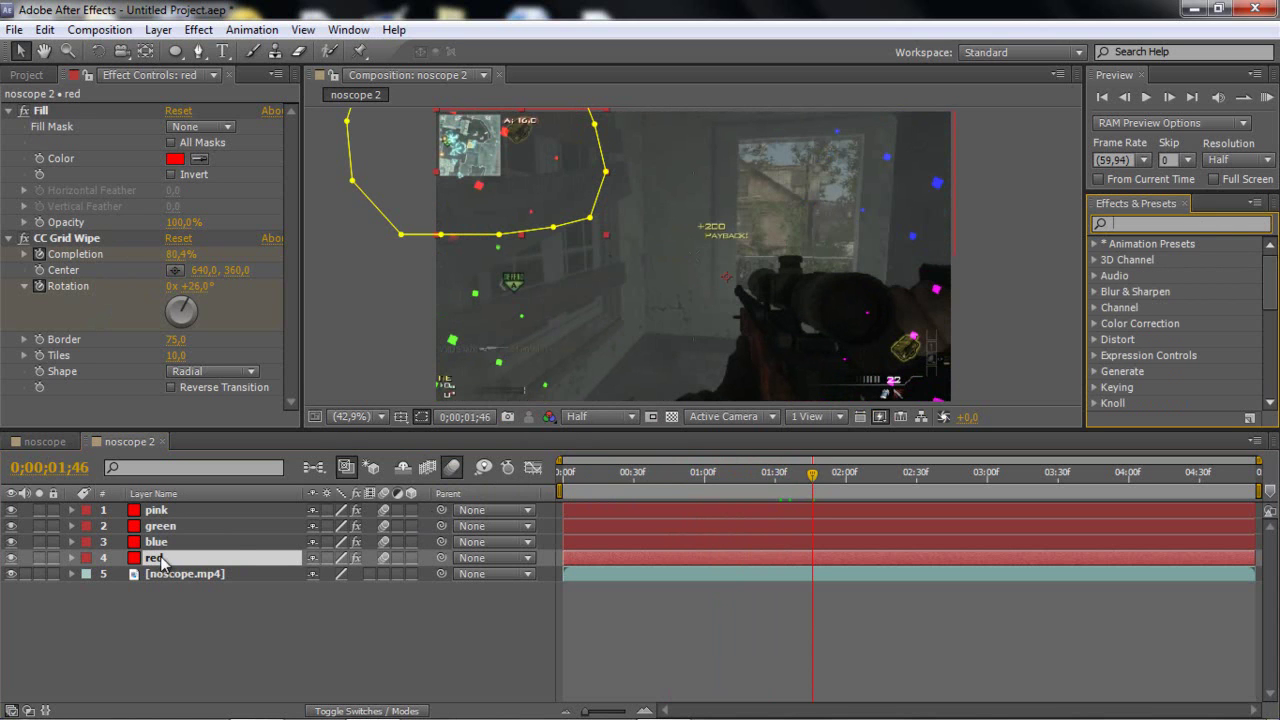
{"action": "mouse_move", "coordinate": [760, 694]}
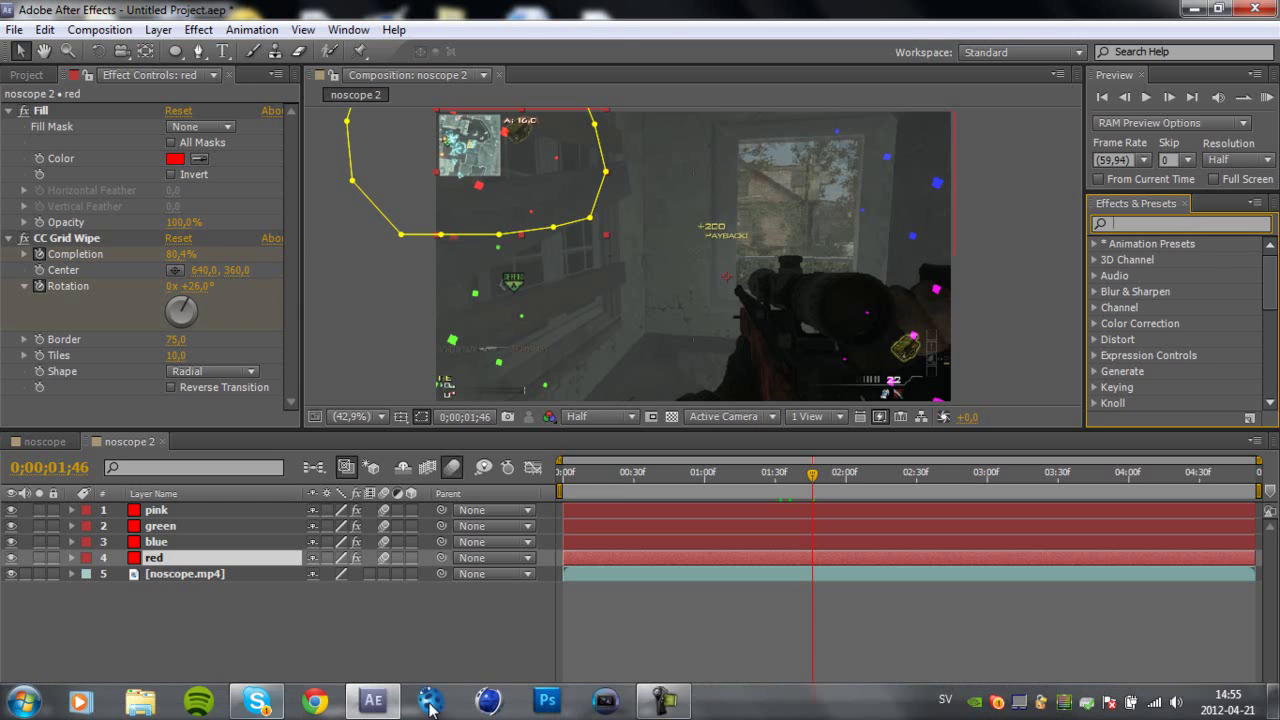
{"action": "left_click", "coordinate": [678, 704]}
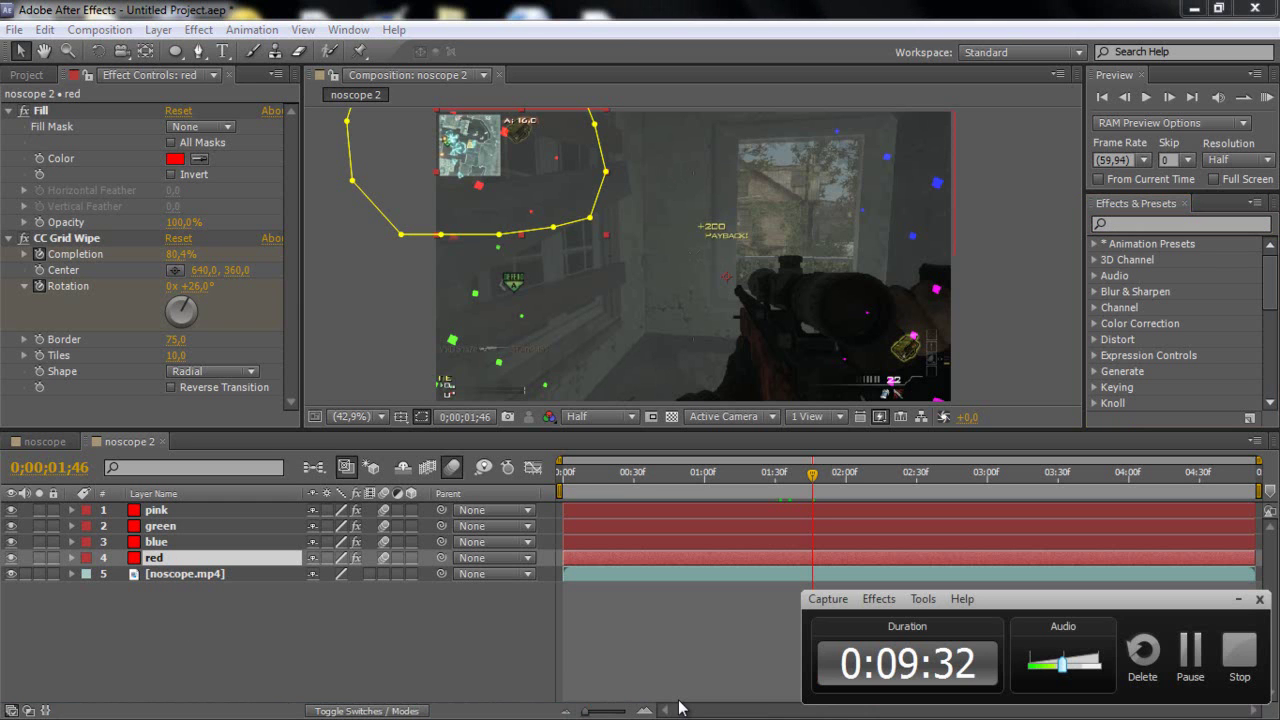
{"action": "left_click", "coordinate": [1237, 603]}
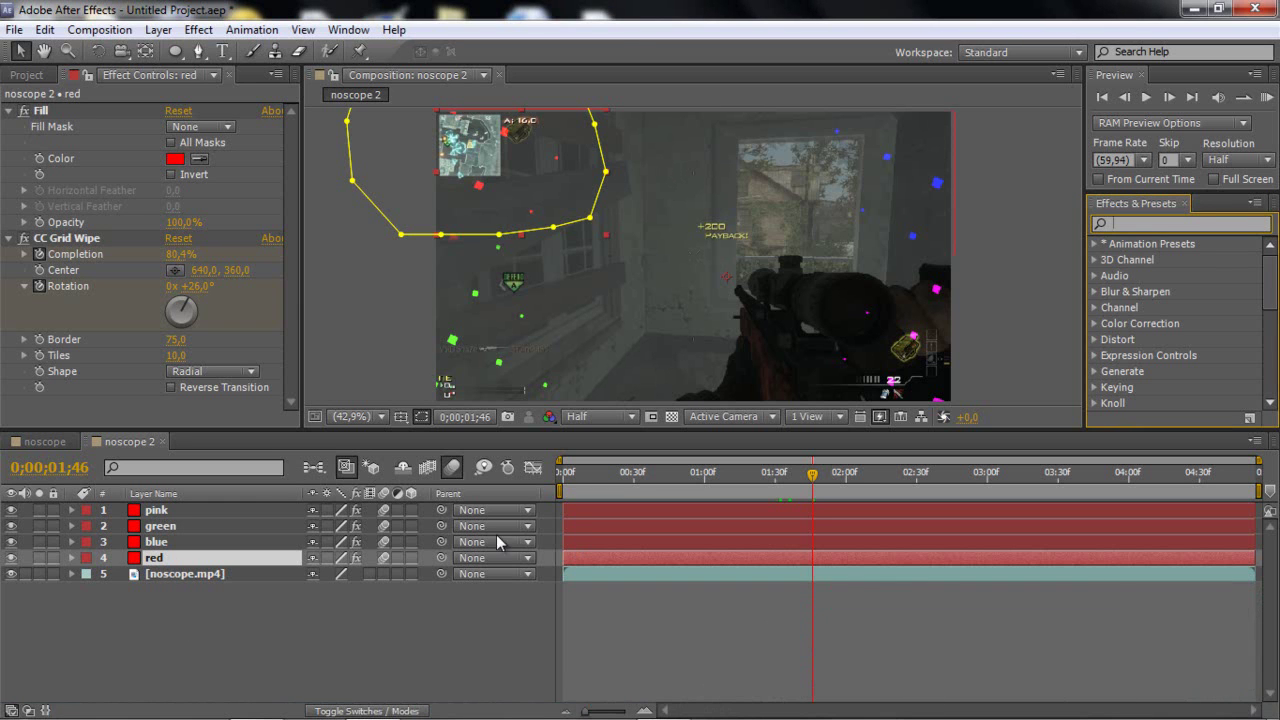
{"action": "left_click", "coordinate": [219, 521]}
{"action": "left_click", "coordinate": [176, 510]}
- Search 'glow' and apply Glow to the pink, green, blue and red cube layers
{"action": "left_click", "coordinate": [1152, 222]}
{"action": "type", "text": "g"}
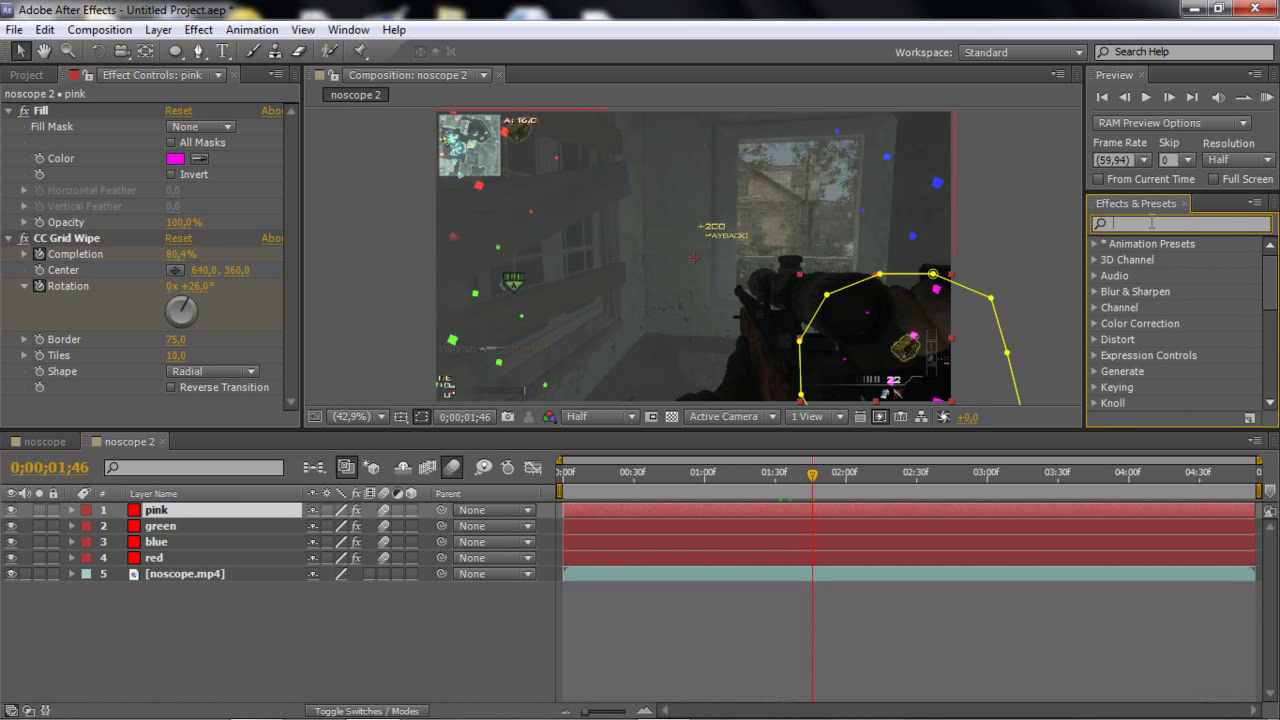
{"action": "type", "text": "ow"}
{"action": "key", "text": "BackSpace"}
{"action": "key", "text": "BackSpace"}
{"action": "type", "text": "low"}
{"action": "scroll", "coordinate": [1250, 385], "scroll_direction": "down", "scroll_amount": 2}
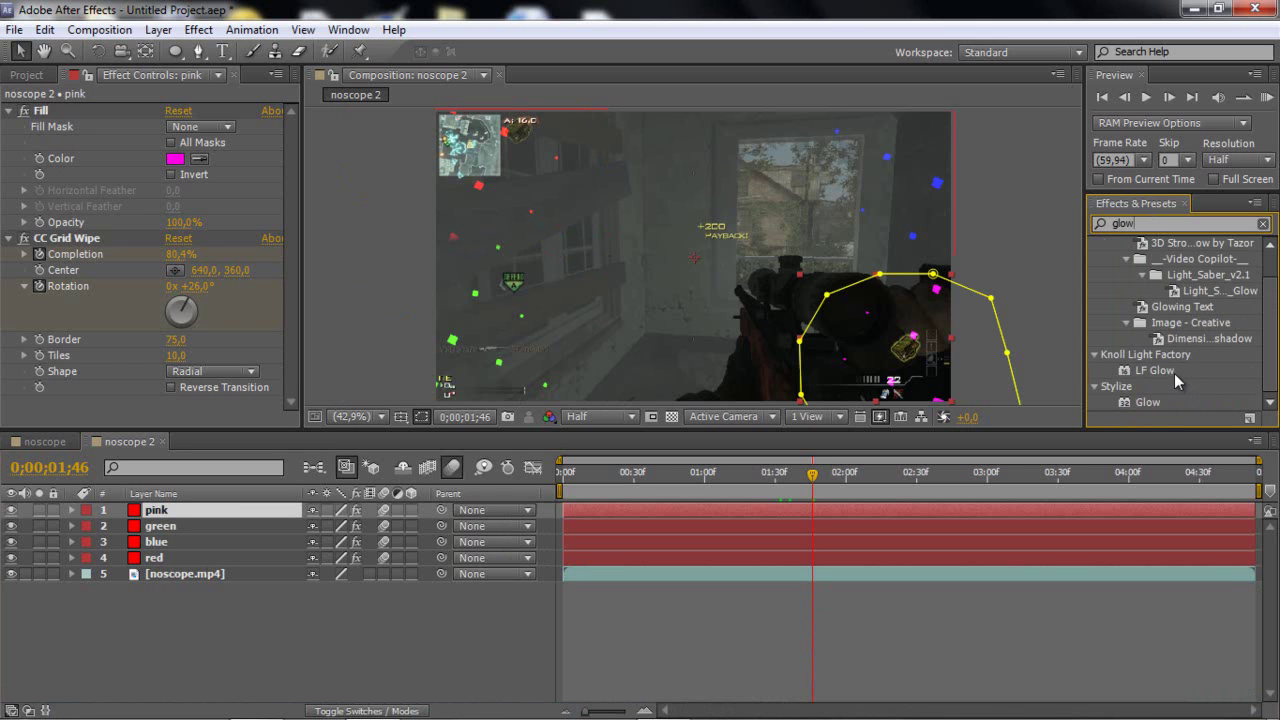
{"action": "left_click_drag", "start_coordinate": [1150, 403], "coordinate": [728, 512]}
{"action": "left_click", "coordinate": [1143, 403]}
{"action": "left_click_drag", "start_coordinate": [1143, 403], "coordinate": [802, 522]}
{"action": "left_click_drag", "start_coordinate": [1157, 402], "coordinate": [816, 540]}
{"action": "left_click_drag", "start_coordinate": [1160, 402], "coordinate": [903, 558]}
- Set Glow Radius to 50 on the red and blue cube layers
{"action": "left_click", "coordinate": [903, 558]}
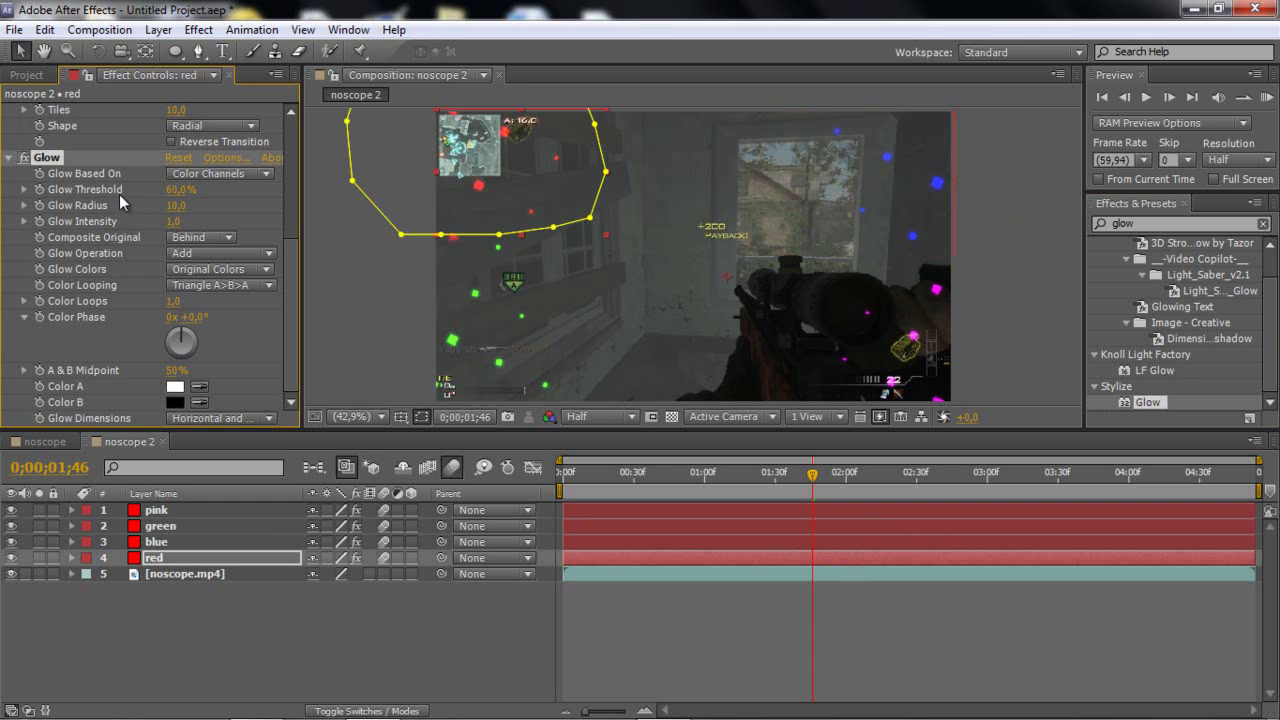
{"action": "left_click", "coordinate": [176, 205]}
{"action": "type", "text": "50"}
{"action": "key", "text": "Return"}
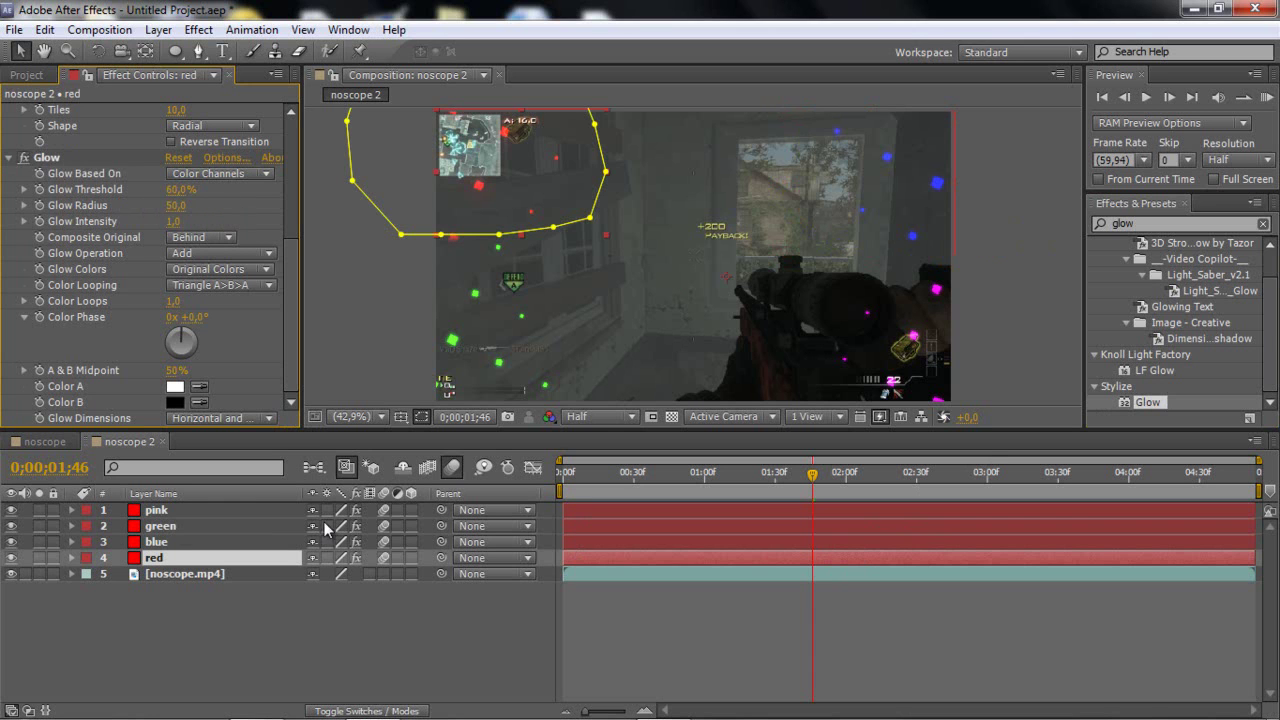
{"action": "left_click", "coordinate": [155, 542]}
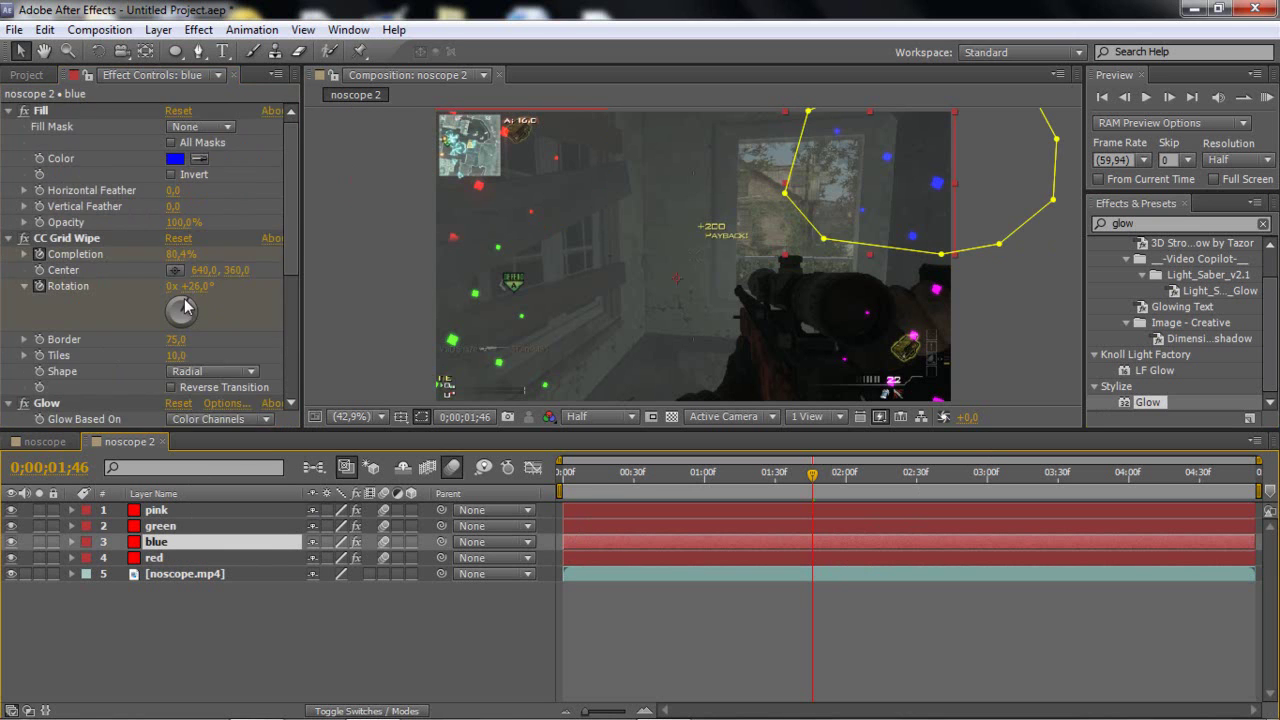
{"action": "scroll", "coordinate": [192, 330], "scroll_direction": "down", "scroll_amount": 4}
{"action": "left_click", "coordinate": [175, 205]}
{"action": "type", "text": "50"}
{"action": "key", "text": "Return"}
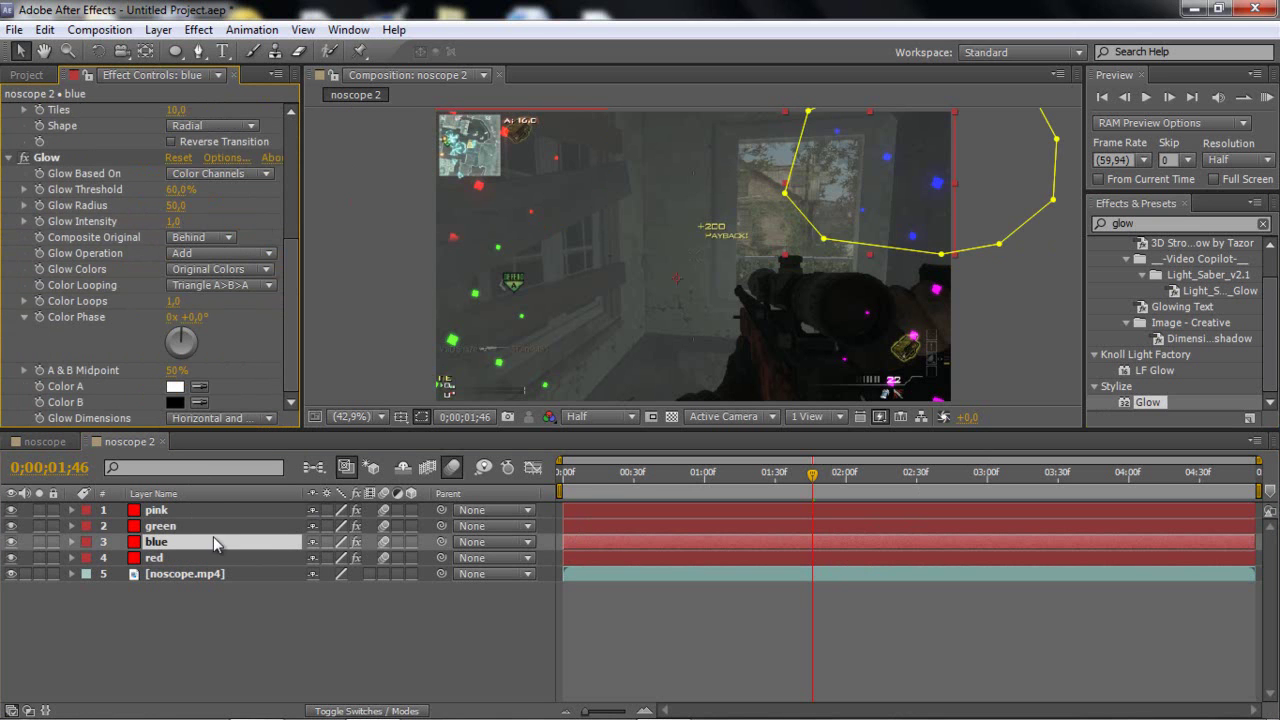
- Set Glow Radius to 50 on the pink and green layers, then check the glow at 01;33
{"action": "left_click", "coordinate": [182, 512]}
{"action": "scroll", "coordinate": [182, 325], "scroll_direction": "down", "scroll_amount": 5}
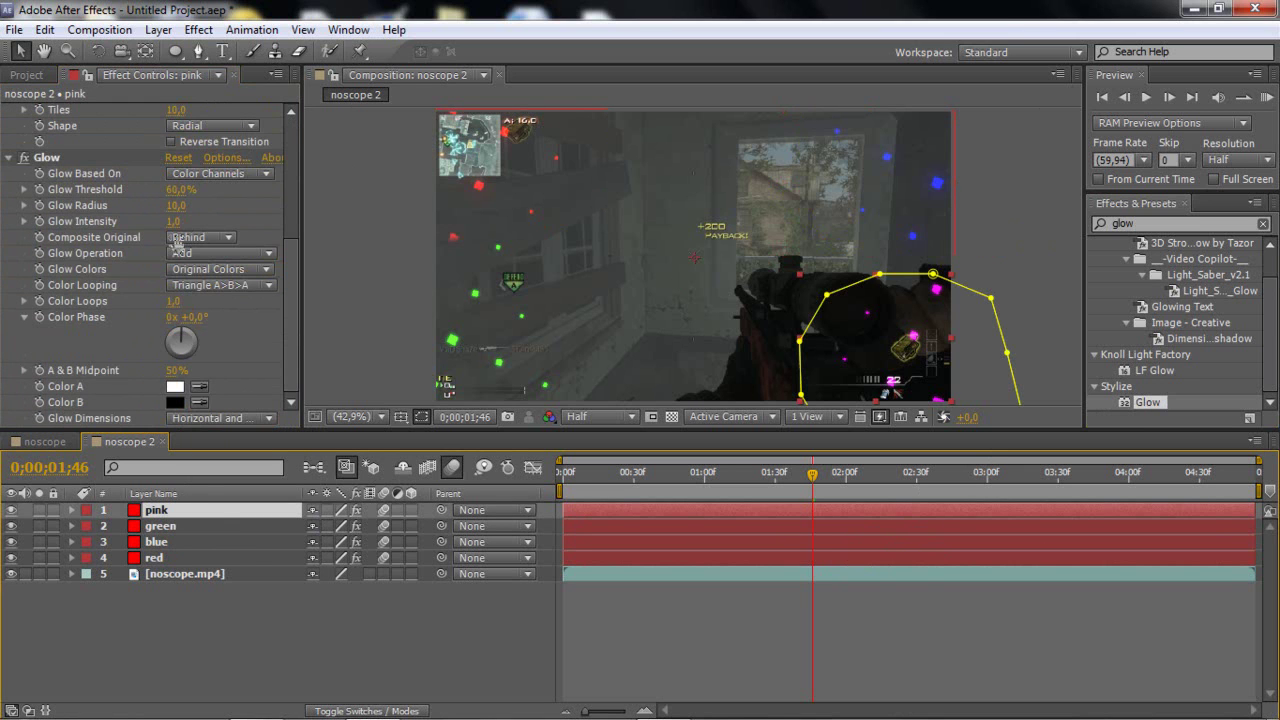
{"action": "left_click", "coordinate": [172, 205]}
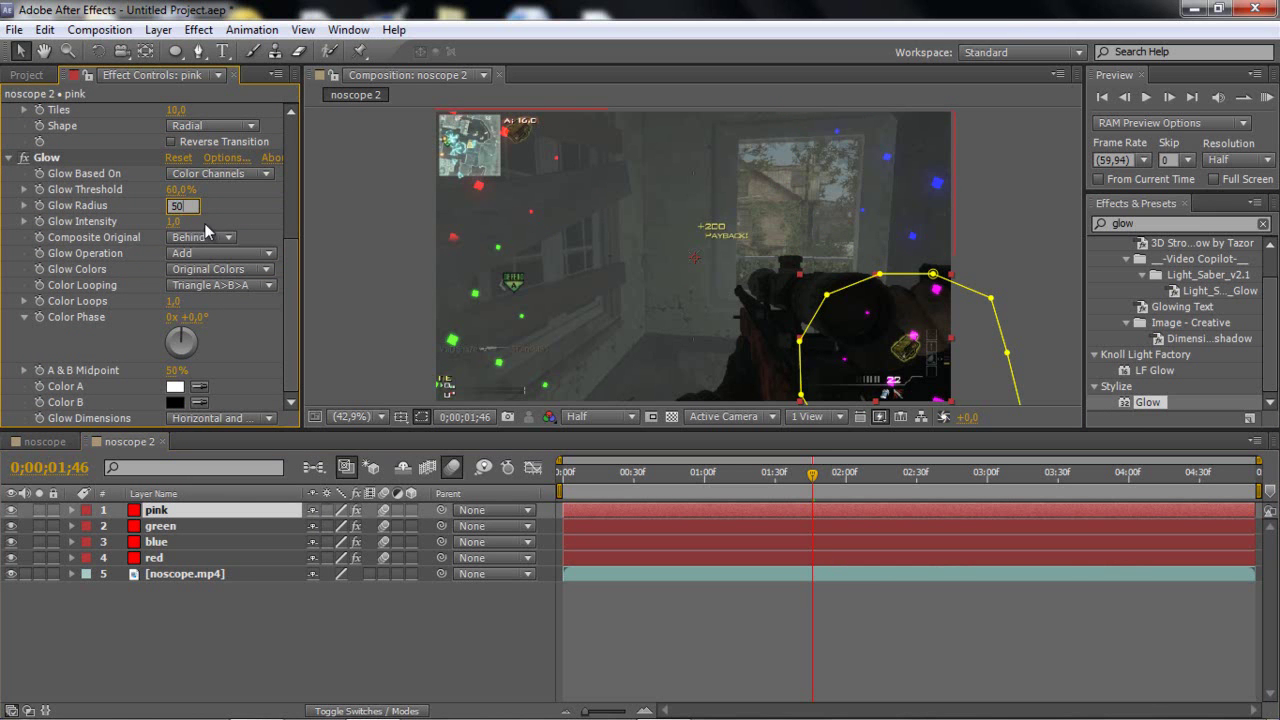
{"action": "left_click", "coordinate": [176, 526]}
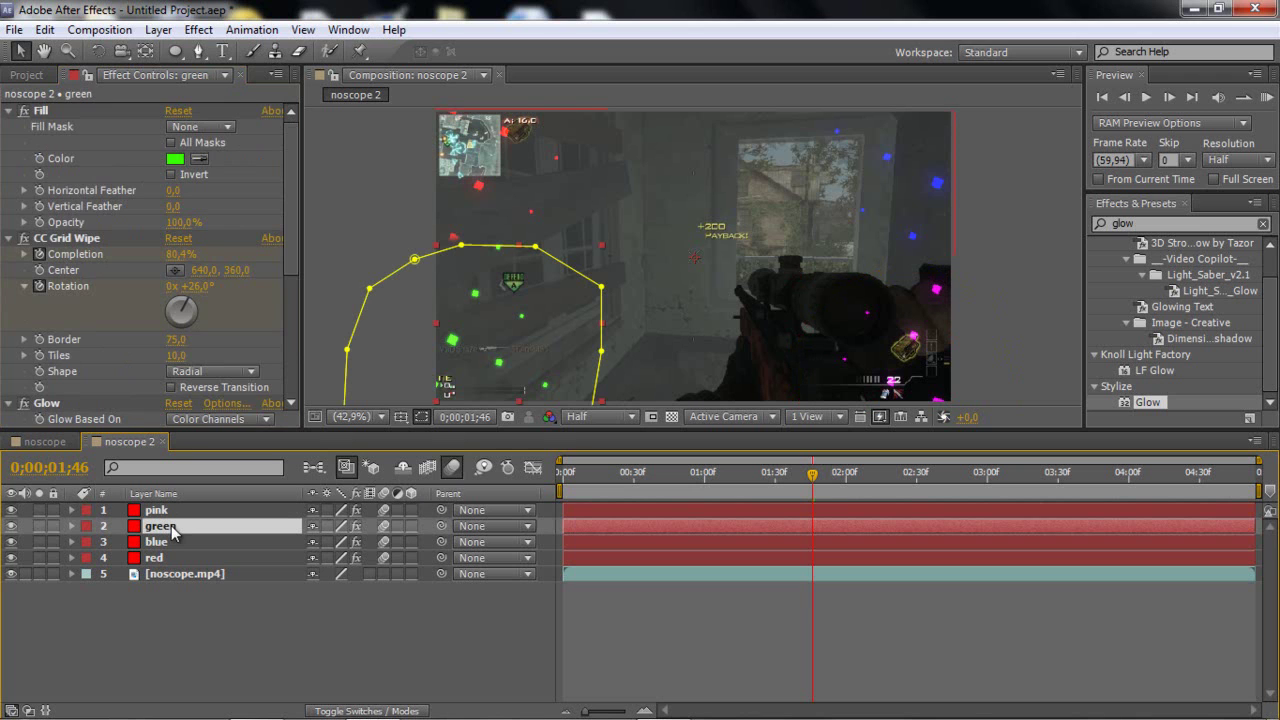
{"action": "scroll", "coordinate": [199, 353], "scroll_direction": "down", "scroll_amount": 5}
{"action": "left_click", "coordinate": [175, 206]}
{"action": "left_click", "coordinate": [186, 556]}
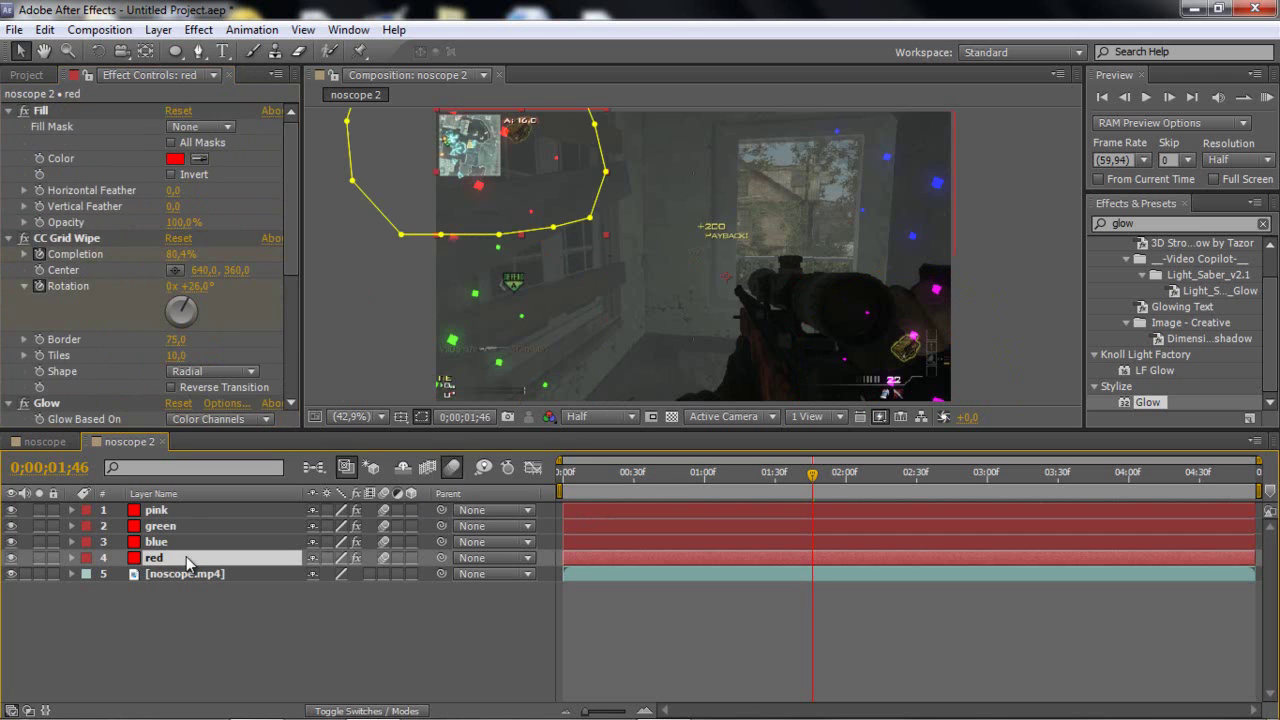
{"action": "scroll", "coordinate": [177, 321], "scroll_direction": "down", "scroll_amount": 5}
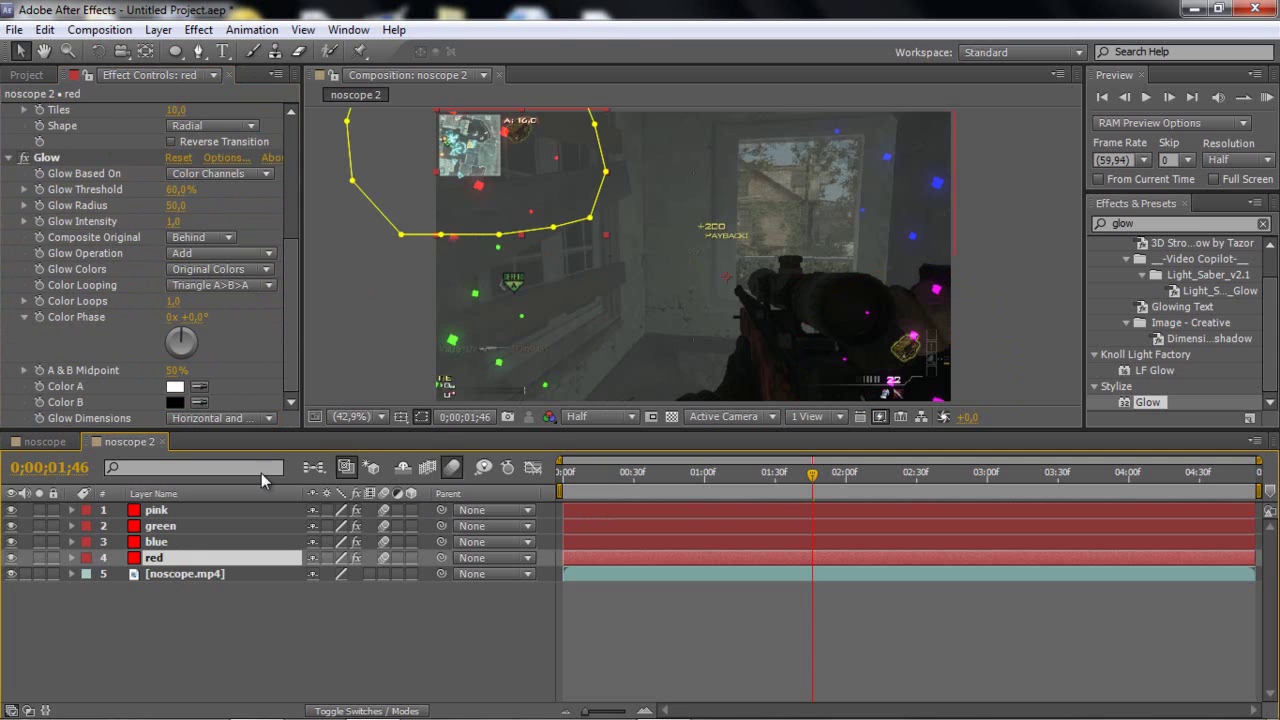
{"action": "left_click_drag", "start_coordinate": [690, 481], "coordinate": [782, 491]}
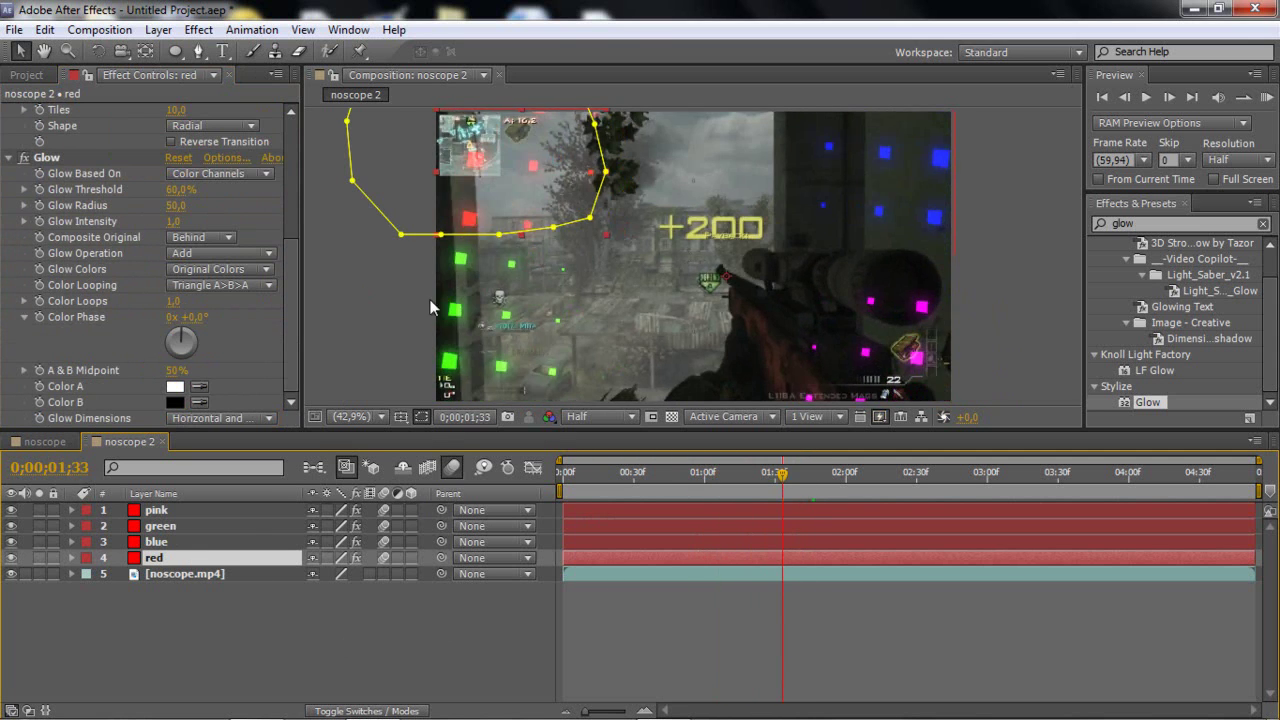
{"action": "left_click", "coordinate": [163, 573]}
{"action": "left_click", "coordinate": [165, 562]}
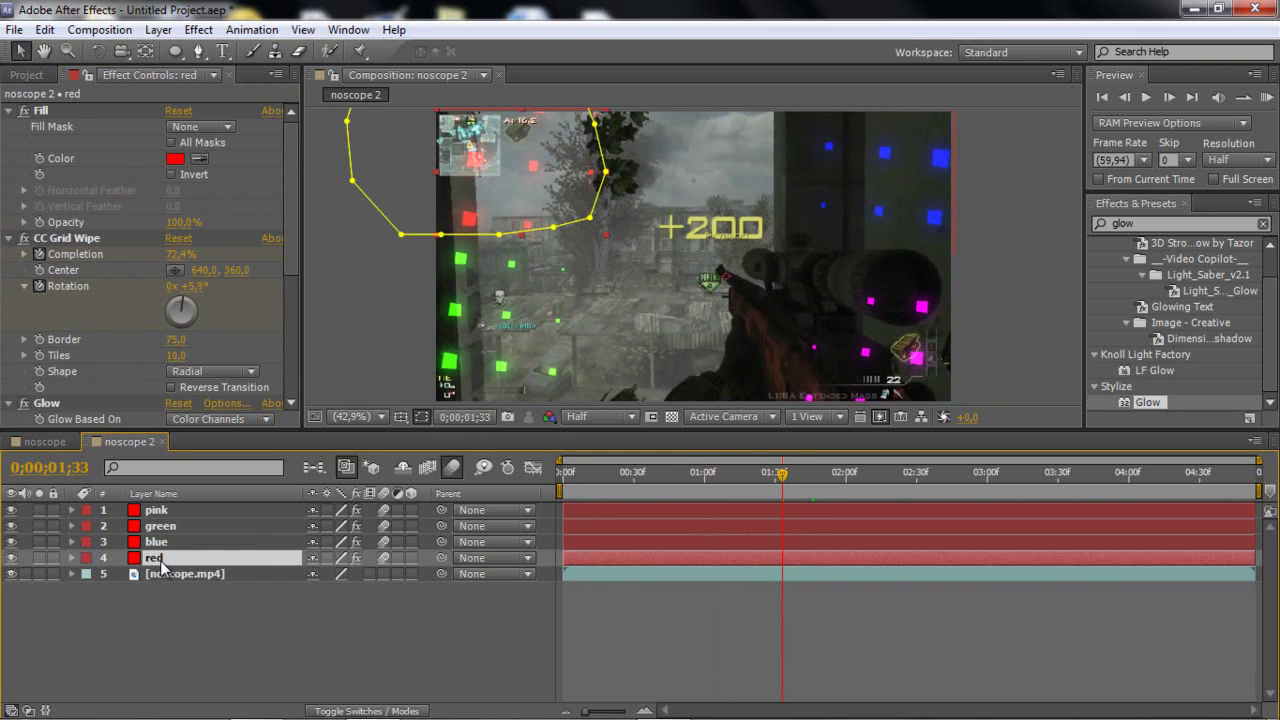
- Add a new Adjustment Layer 2 at the top of the composition
{"action": "left_click", "coordinate": [158, 34]}
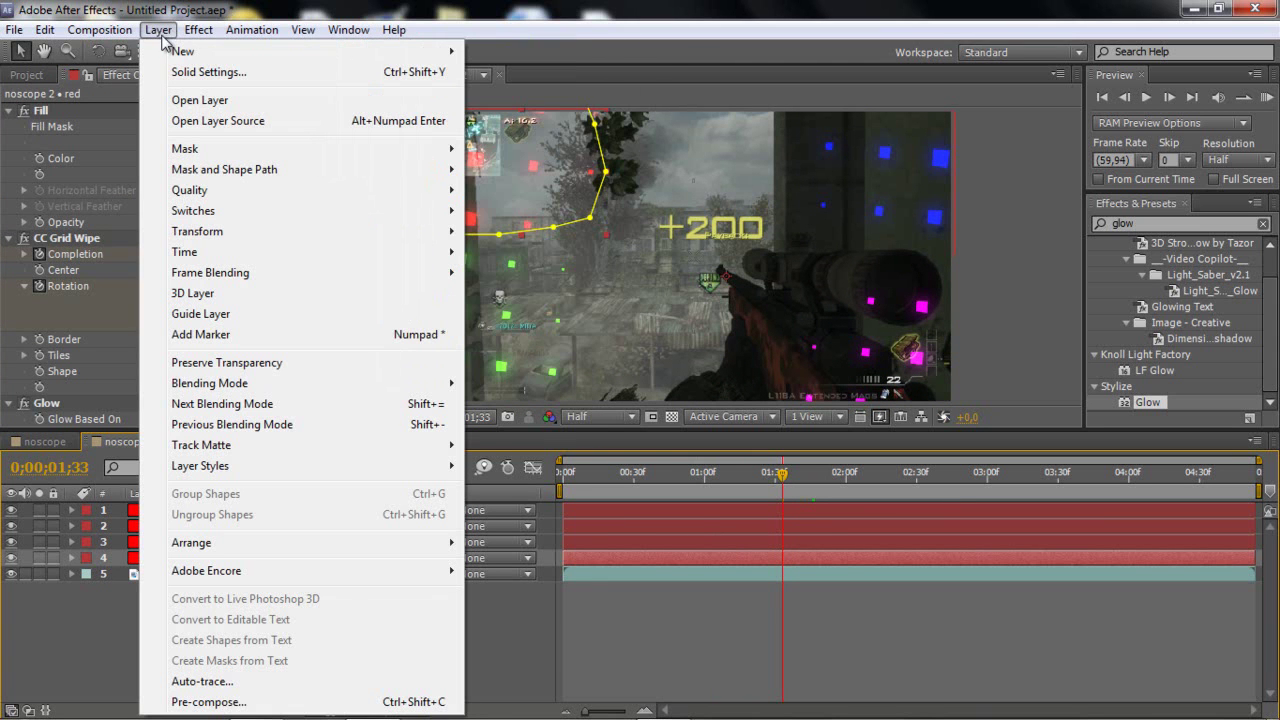
{"action": "mouse_move", "coordinate": [170, 51]}
{"action": "left_click", "coordinate": [530, 176]}
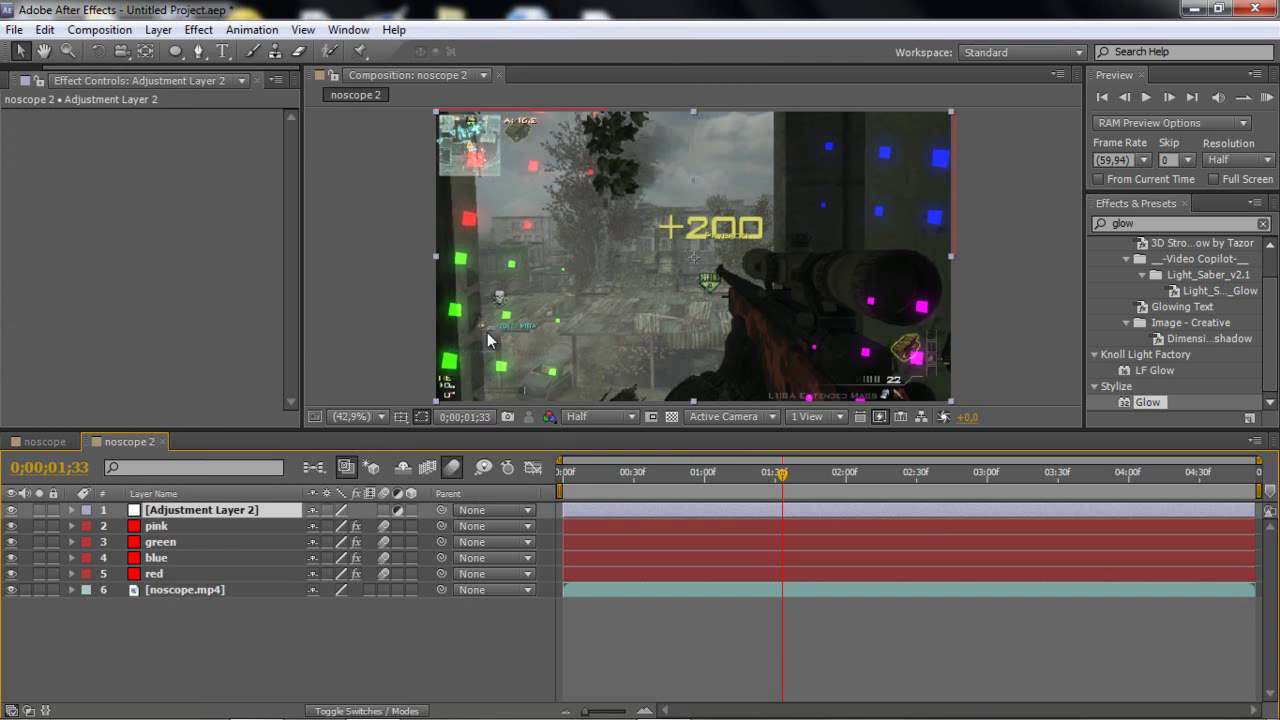
- Apply Magic Bullet Looks to Adjustment Layer 2 and open its LooksBuilder editor
{"action": "left_click", "coordinate": [1195, 224]}
{"action": "type", "text": "looks"}
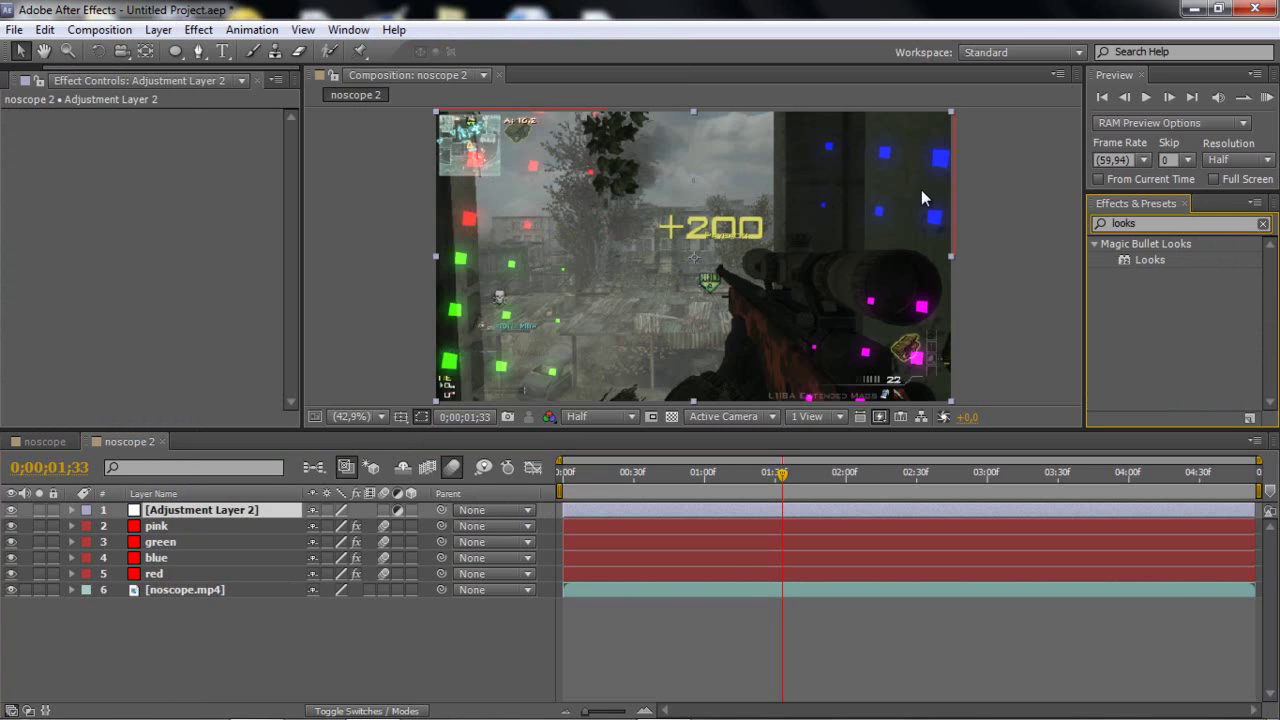
{"action": "left_click_drag", "start_coordinate": [1148, 258], "coordinate": [647, 515]}
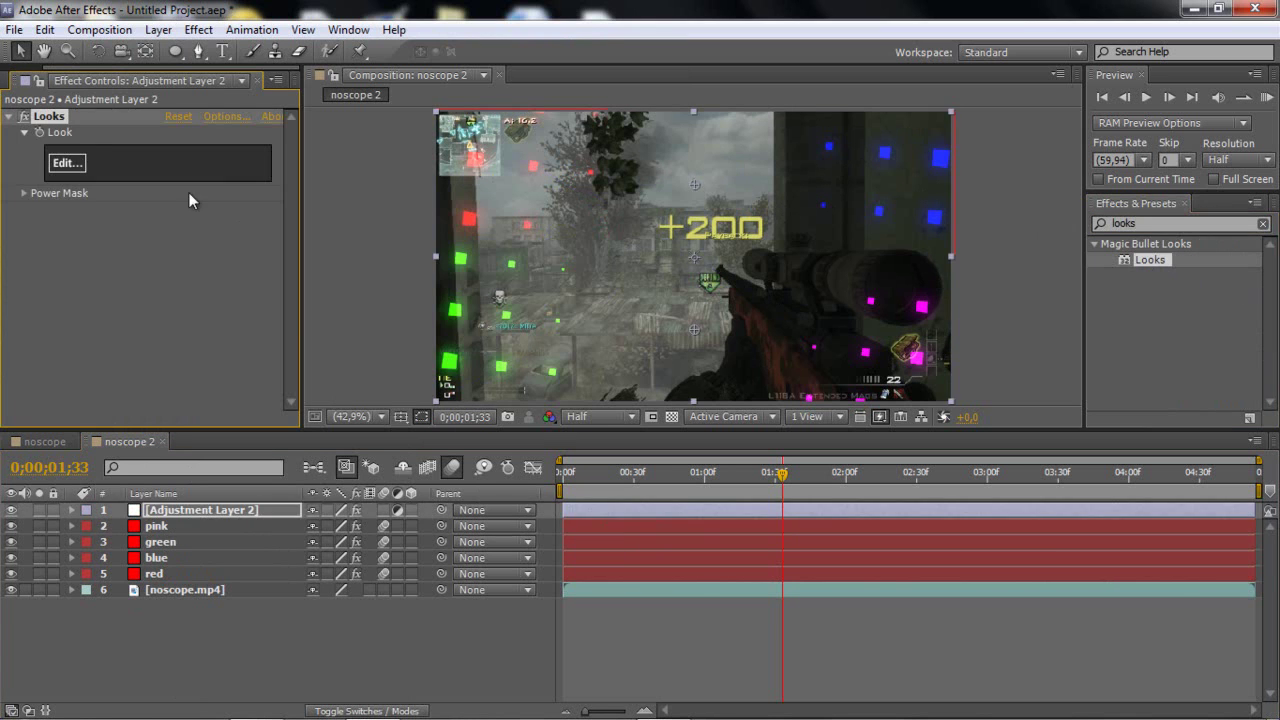
{"action": "left_click", "coordinate": [75, 165]}
{"action": "mouse_move", "coordinate": [22, 180]}
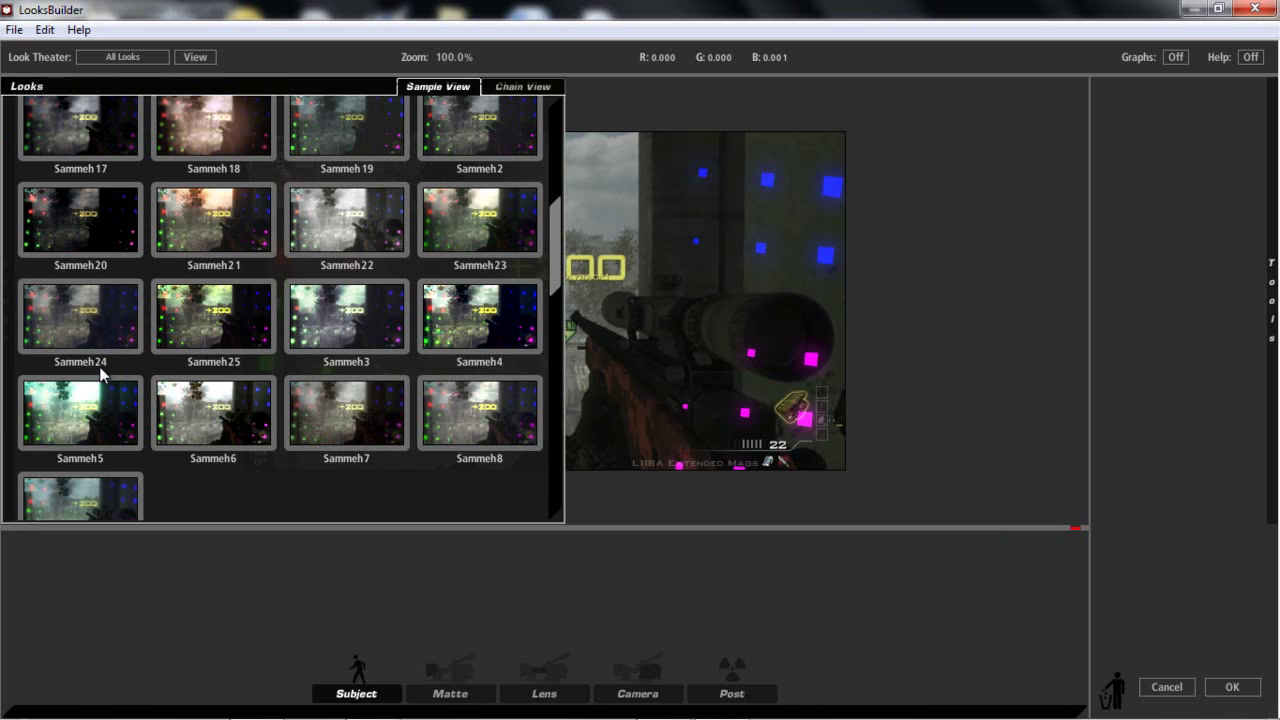
- Try the Sammeh6, Sammeh24 and Sammeh5 looks, then apply Sammeh4
{"action": "scroll", "coordinate": [131, 281], "scroll_direction": "up", "scroll_amount": 3}
{"action": "scroll", "coordinate": [131, 281], "scroll_direction": "down", "scroll_amount": 3}
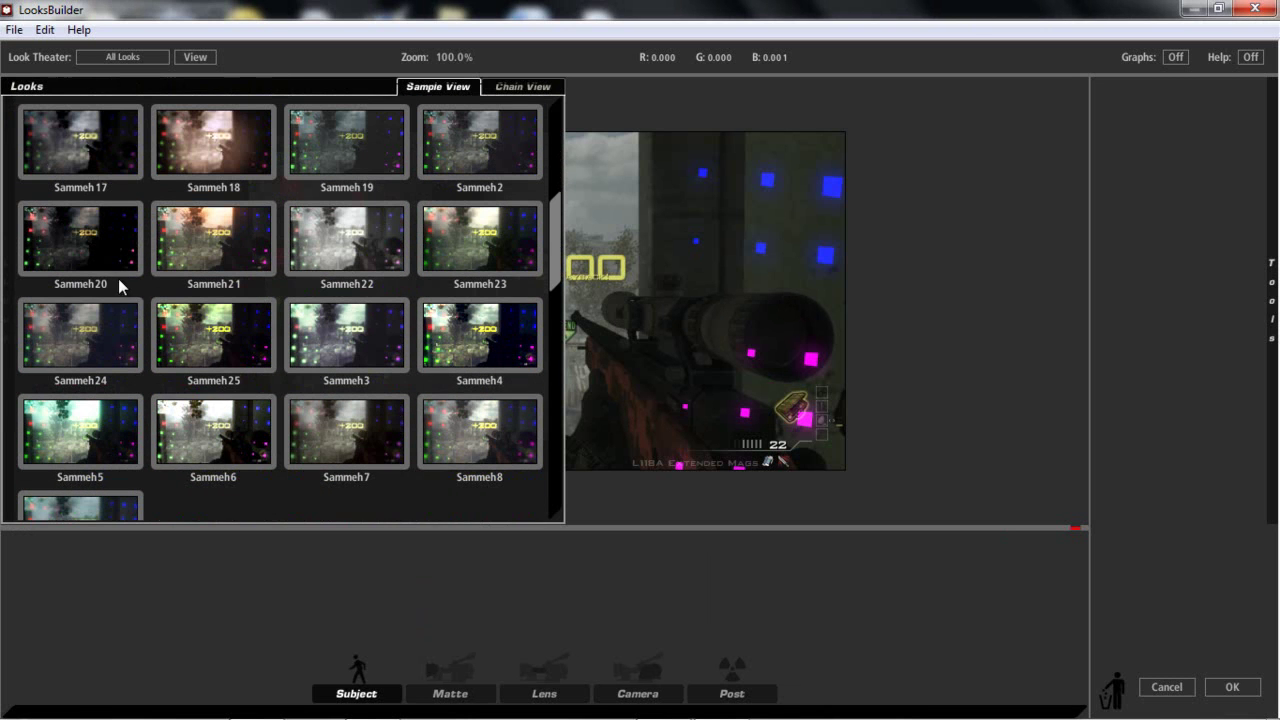
{"action": "left_click", "coordinate": [203, 423]}
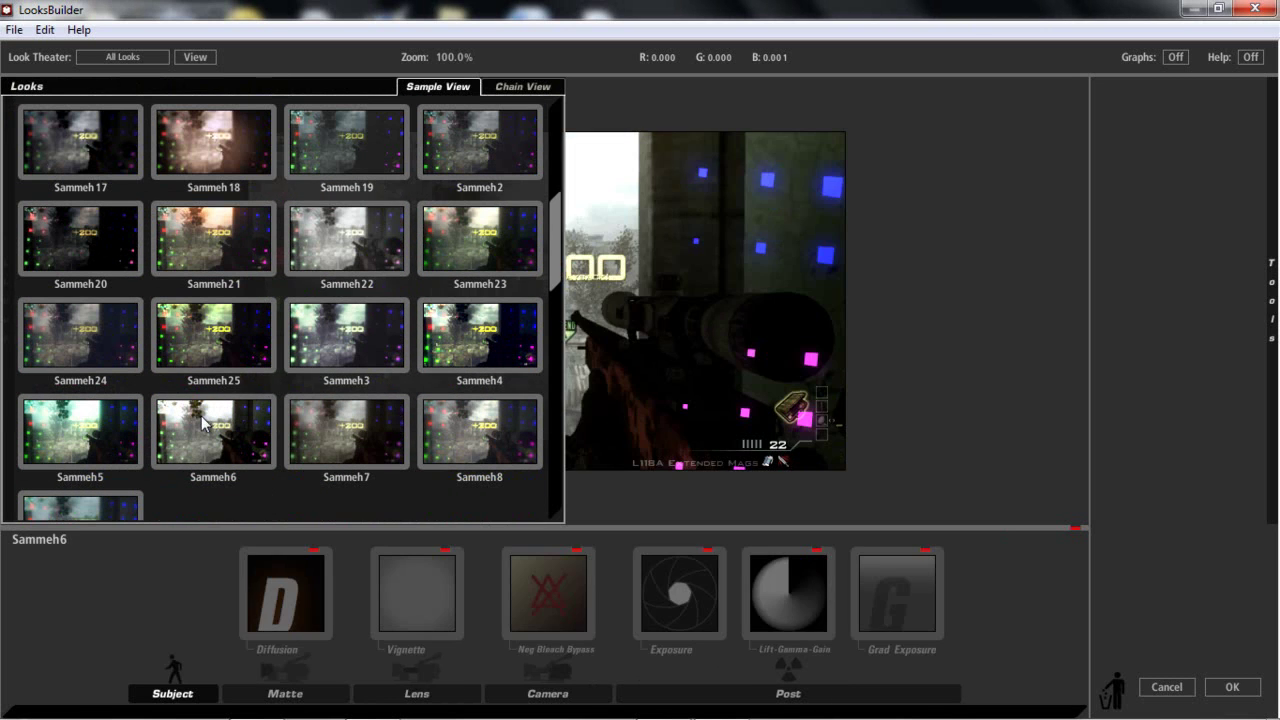
{"action": "left_click", "coordinate": [112, 349]}
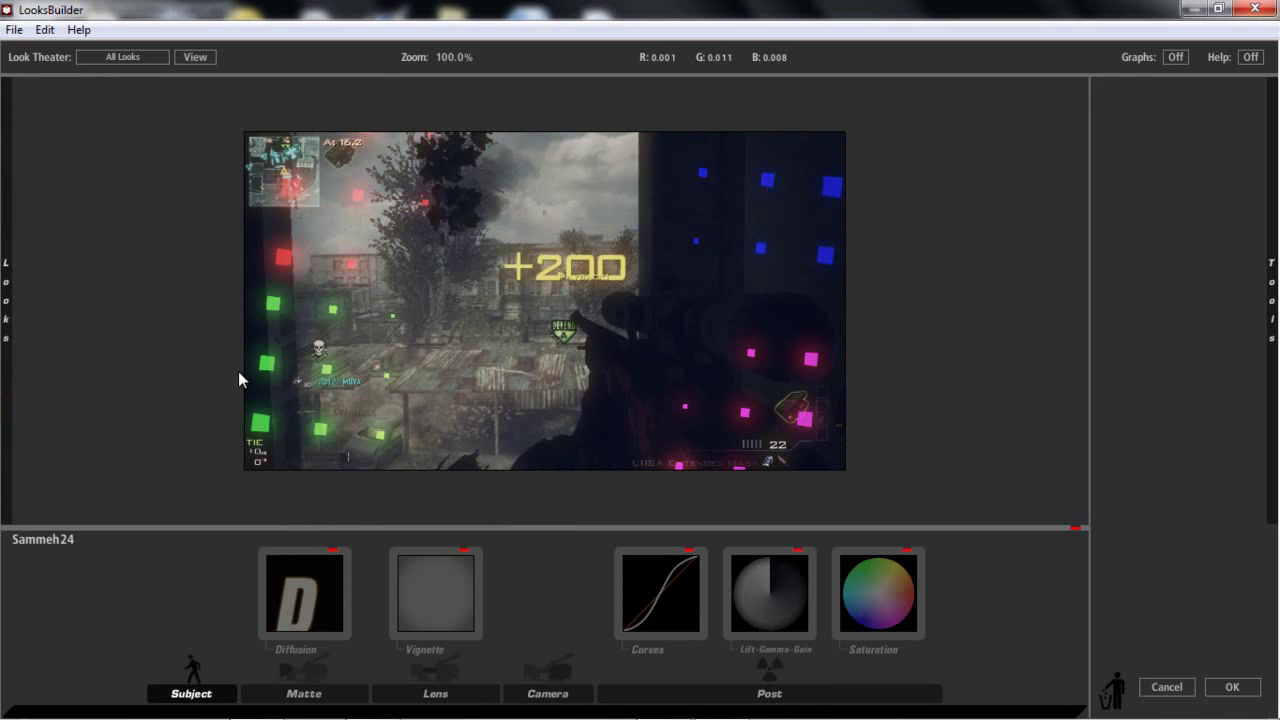
{"action": "mouse_move", "coordinate": [2, 355]}
{"action": "left_click", "coordinate": [119, 447]}
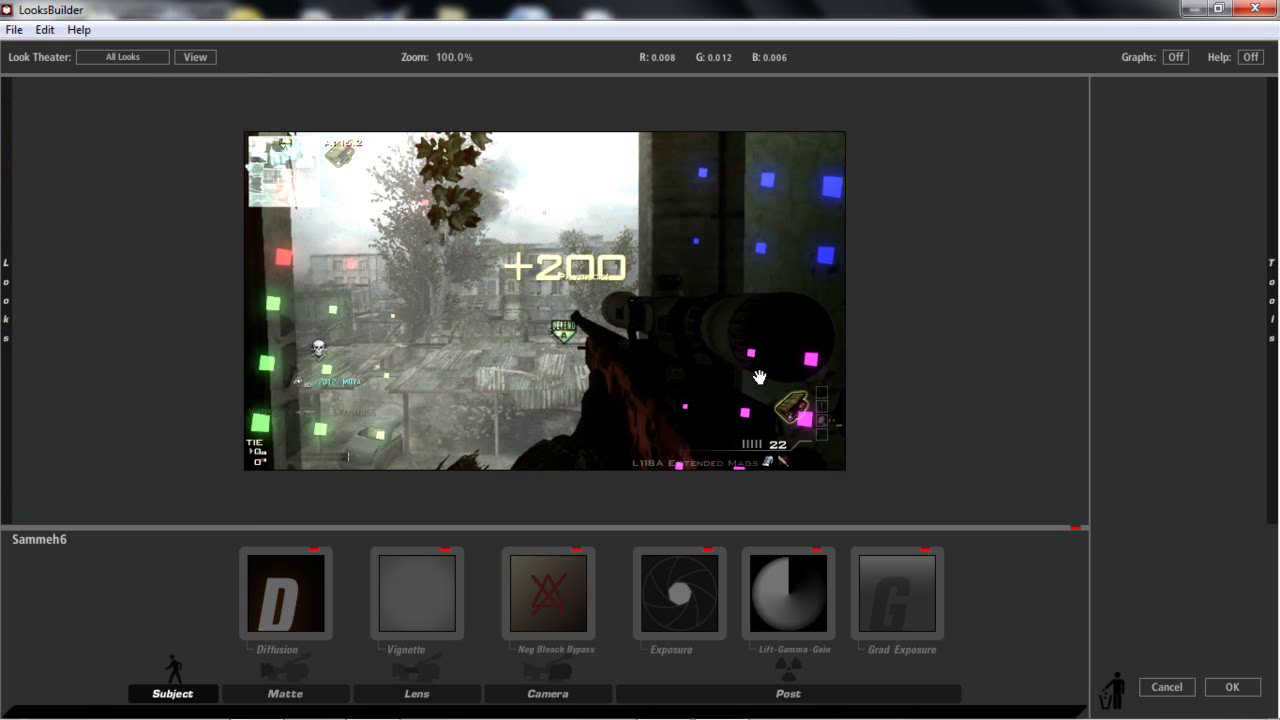
{"action": "mouse_move", "coordinate": [10, 340]}
{"action": "scroll", "coordinate": [170, 322], "scroll_direction": "up", "scroll_amount": 1}
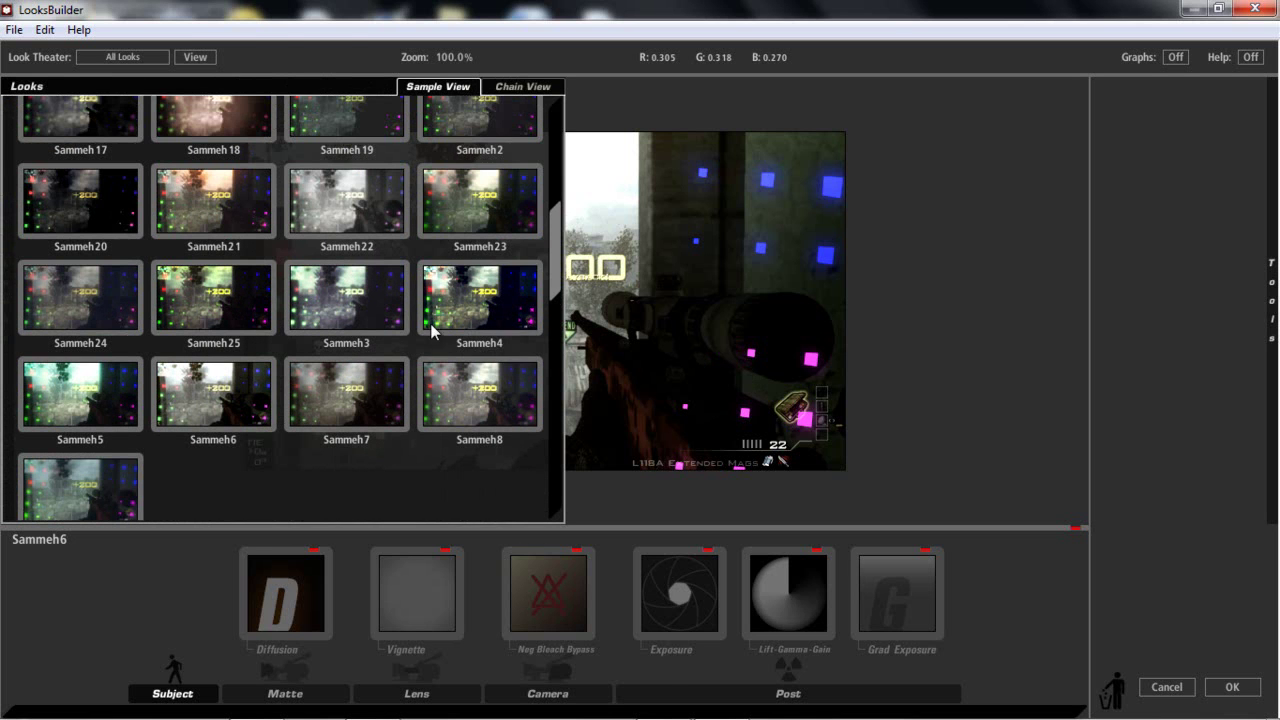
{"action": "left_click", "coordinate": [437, 326]}
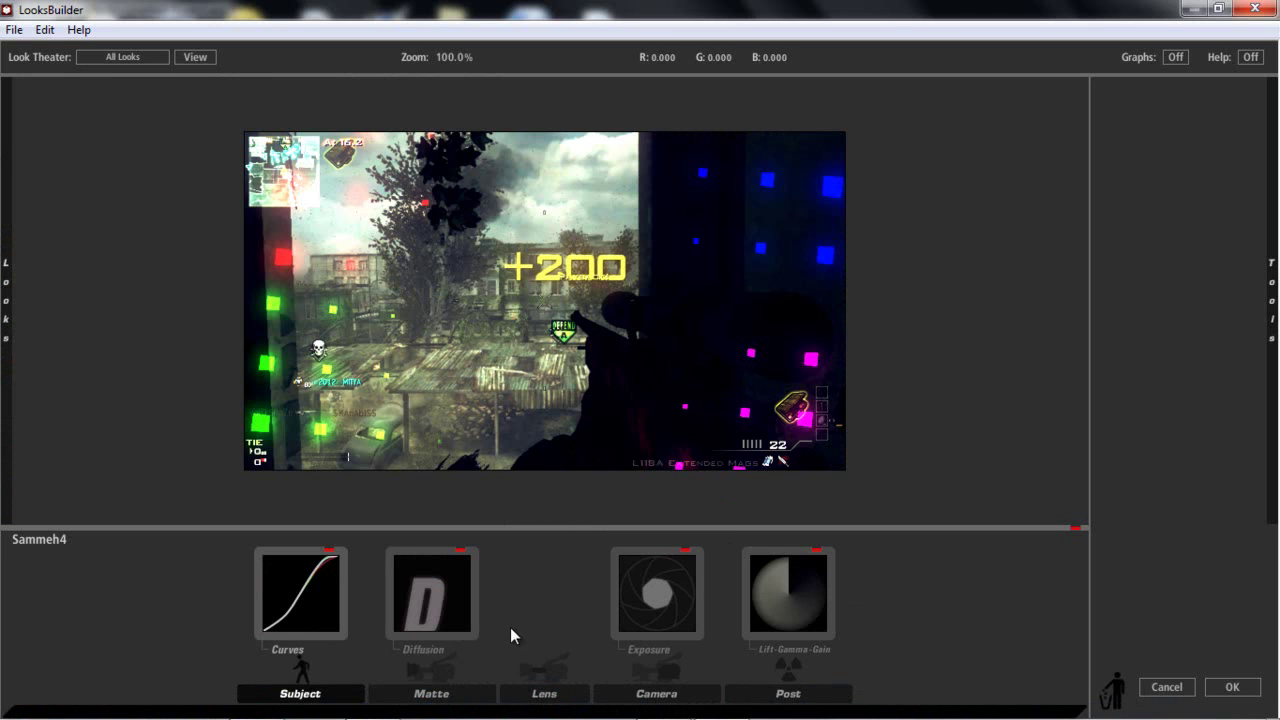
- Tweak the look's brightness curve and accept it back into After Effects
{"action": "left_click", "coordinate": [287, 584]}
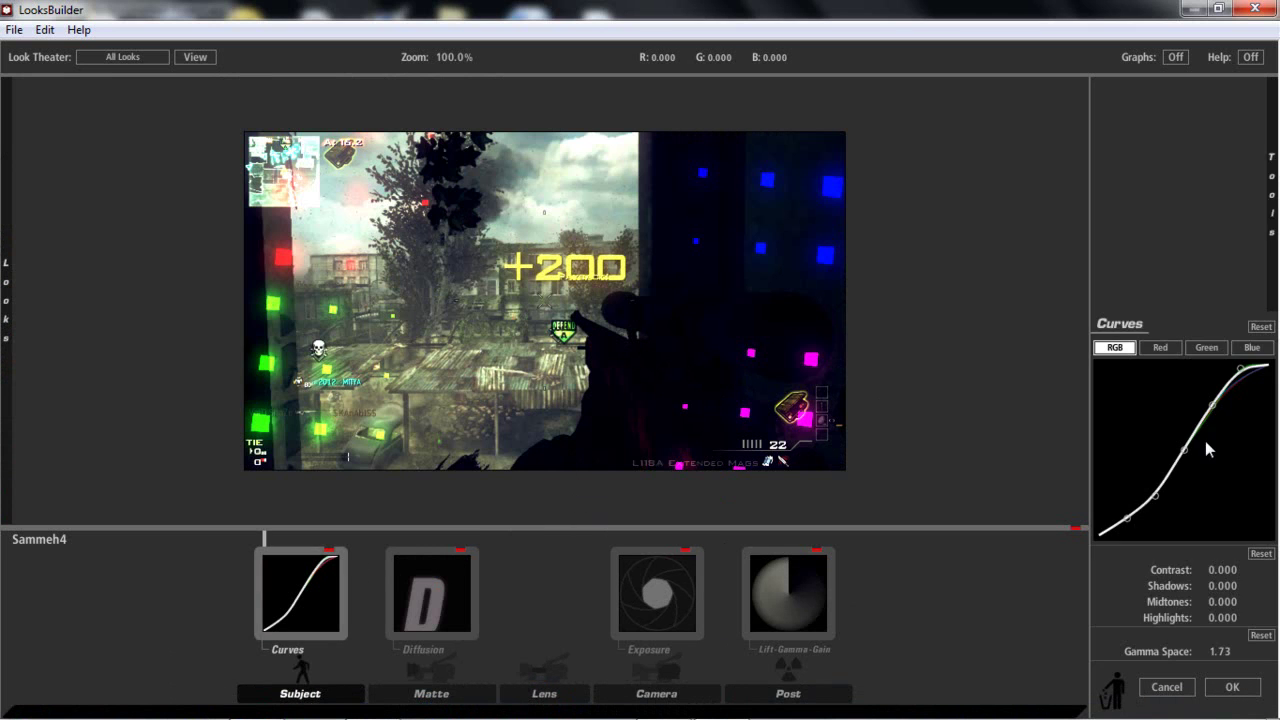
{"action": "mouse_move", "coordinate": [1155, 488]}
{"action": "left_mouse_down"}
{"action": "mouse_move", "coordinate": [1143, 471]}
{"action": "mouse_move", "coordinate": [1140, 494]}
{"action": "left_mouse_up"}
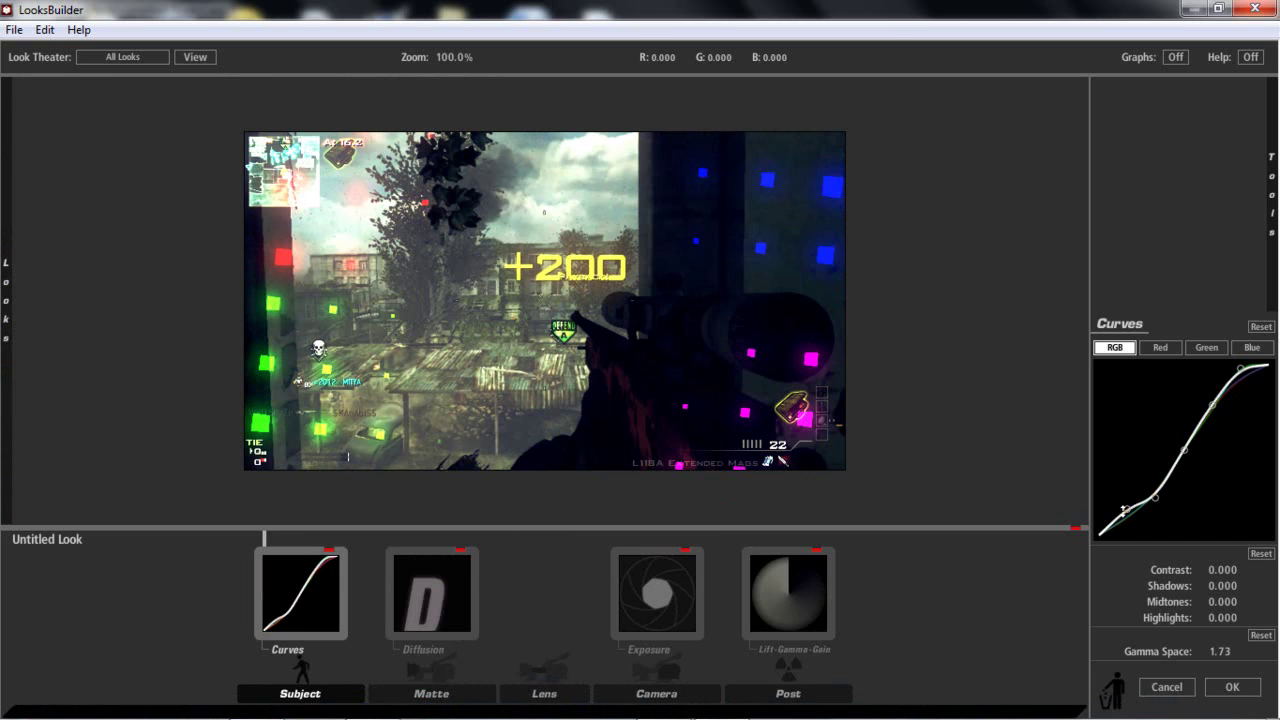
{"action": "left_click", "coordinate": [1256, 683]}
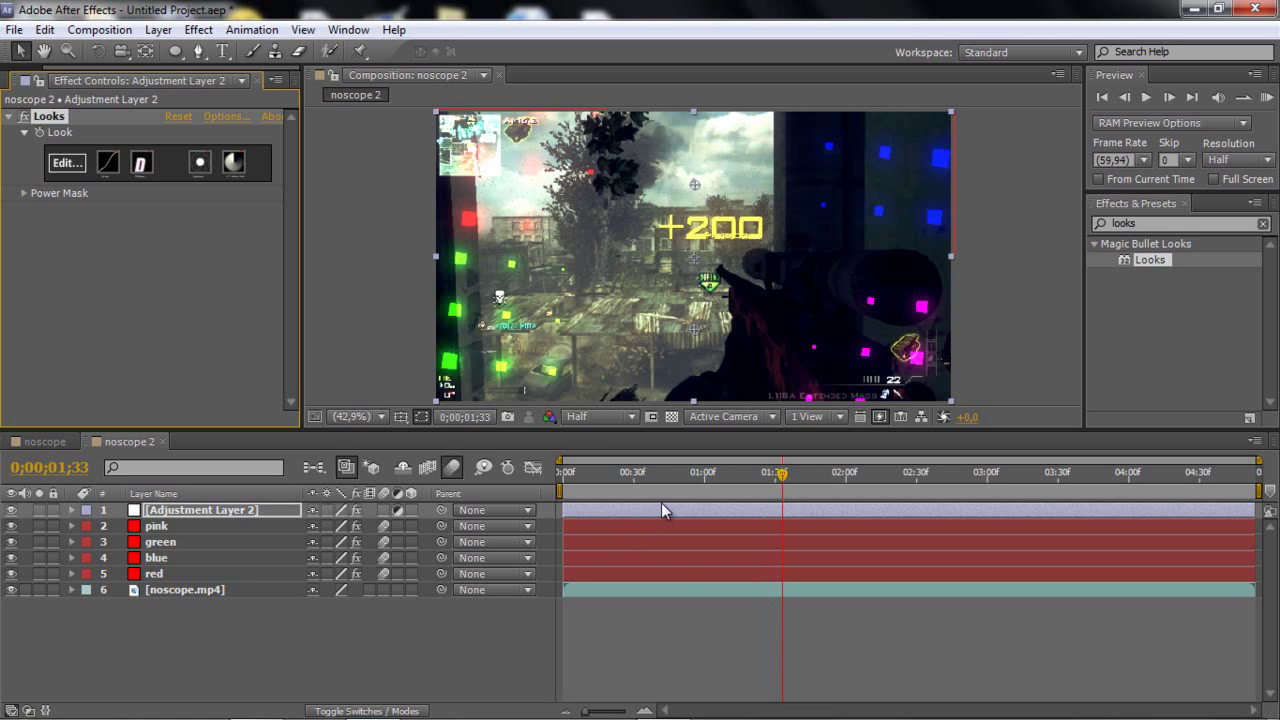
- Scrub the graded footage, move to 0;00;00;23, and adjust the work area end
{"action": "left_click_drag", "start_coordinate": [680, 472], "coordinate": [782, 471]}
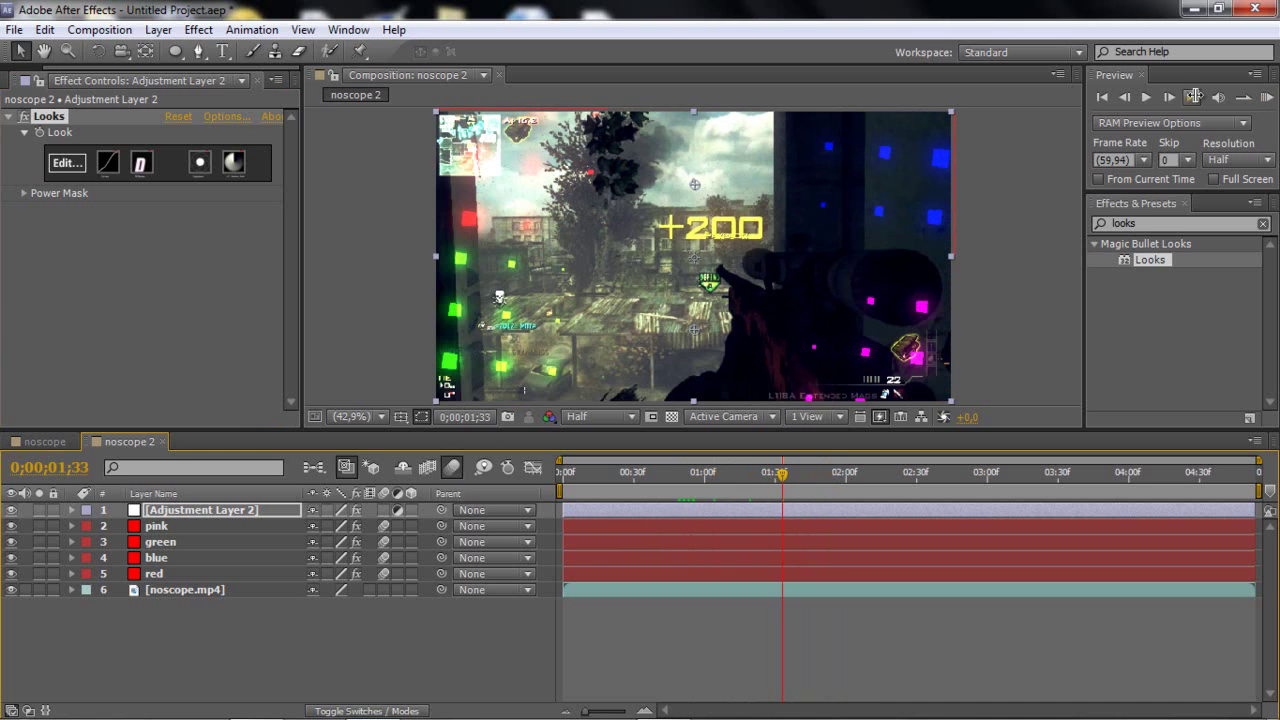
{"action": "left_click", "coordinate": [618, 487]}
{"action": "mouse_move", "coordinate": [1258, 490]}
{"action": "left_mouse_down"}
{"action": "mouse_move", "coordinate": [1127, 468]}
{"action": "mouse_move", "coordinate": [711, 508]}
{"action": "mouse_move", "coordinate": [615, 490]}
{"action": "left_mouse_up"}
{"action": "left_click_drag", "start_coordinate": [834, 490], "coordinate": [940, 490]}
- RAM Preview the work area several times to review the grade
{"action": "left_click", "coordinate": [1266, 97]}
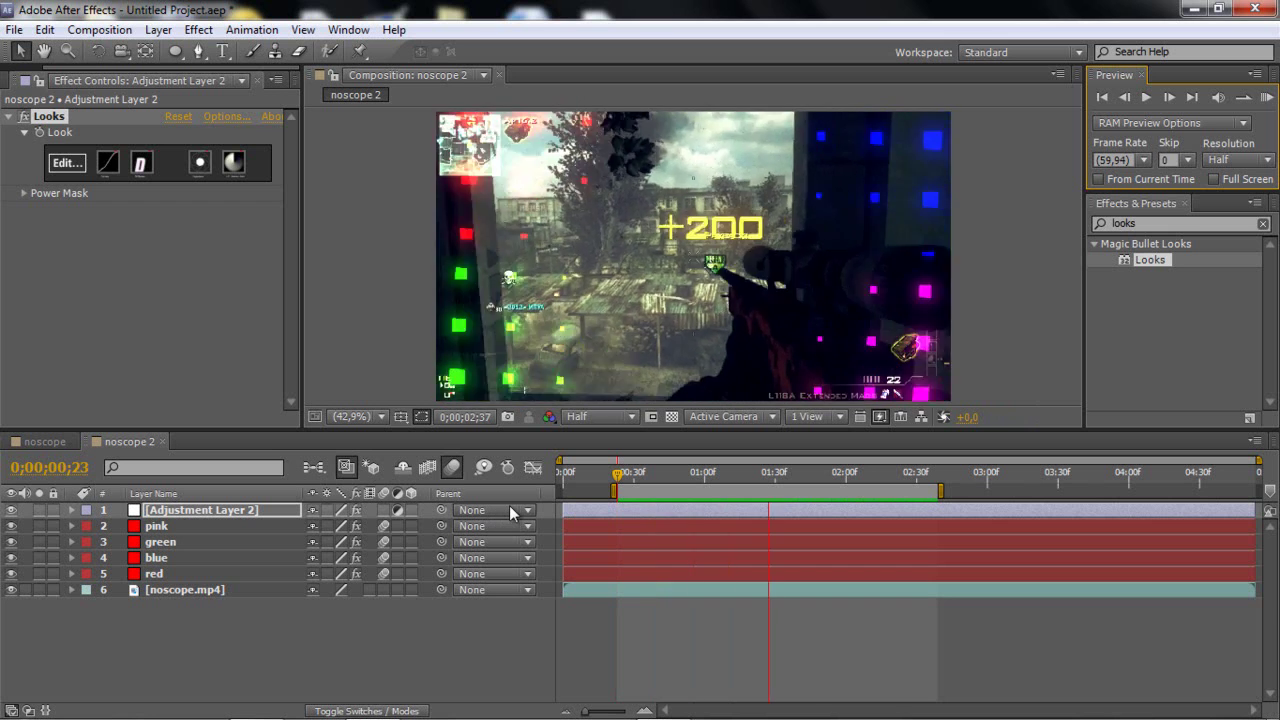
{"action": "left_click", "coordinate": [1267, 97]}
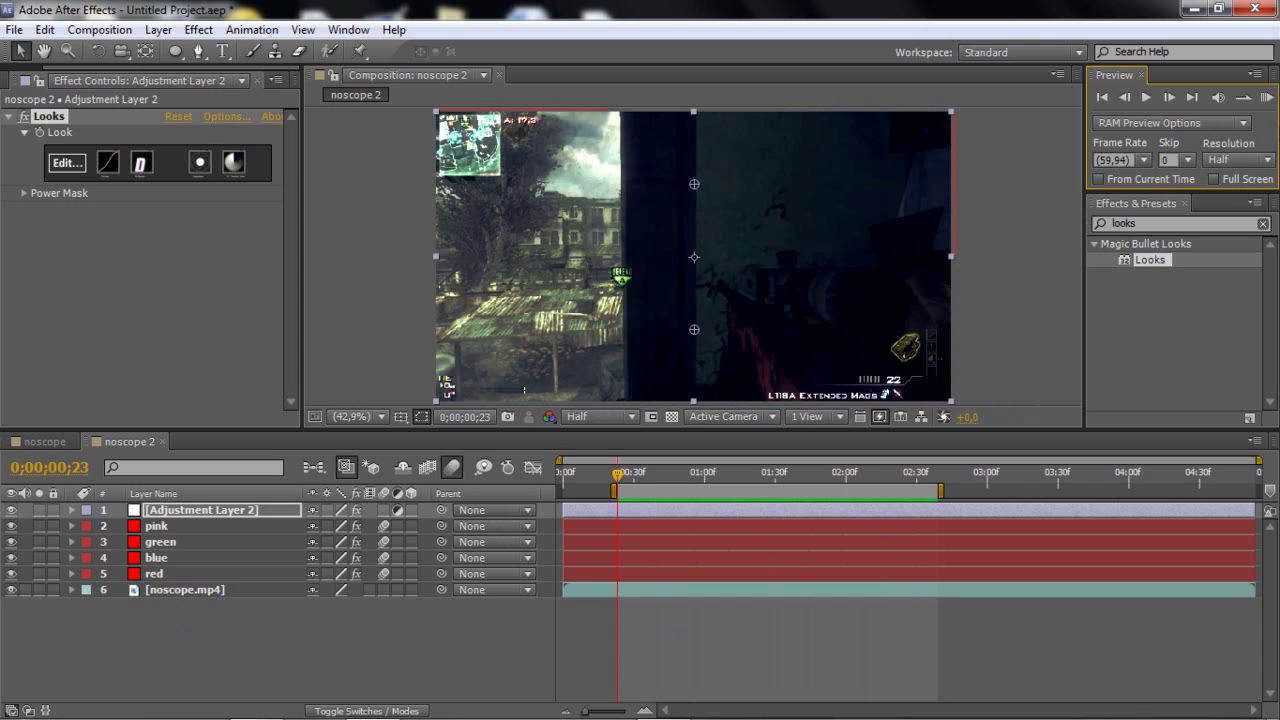
{"action": "left_click", "coordinate": [1267, 97]}
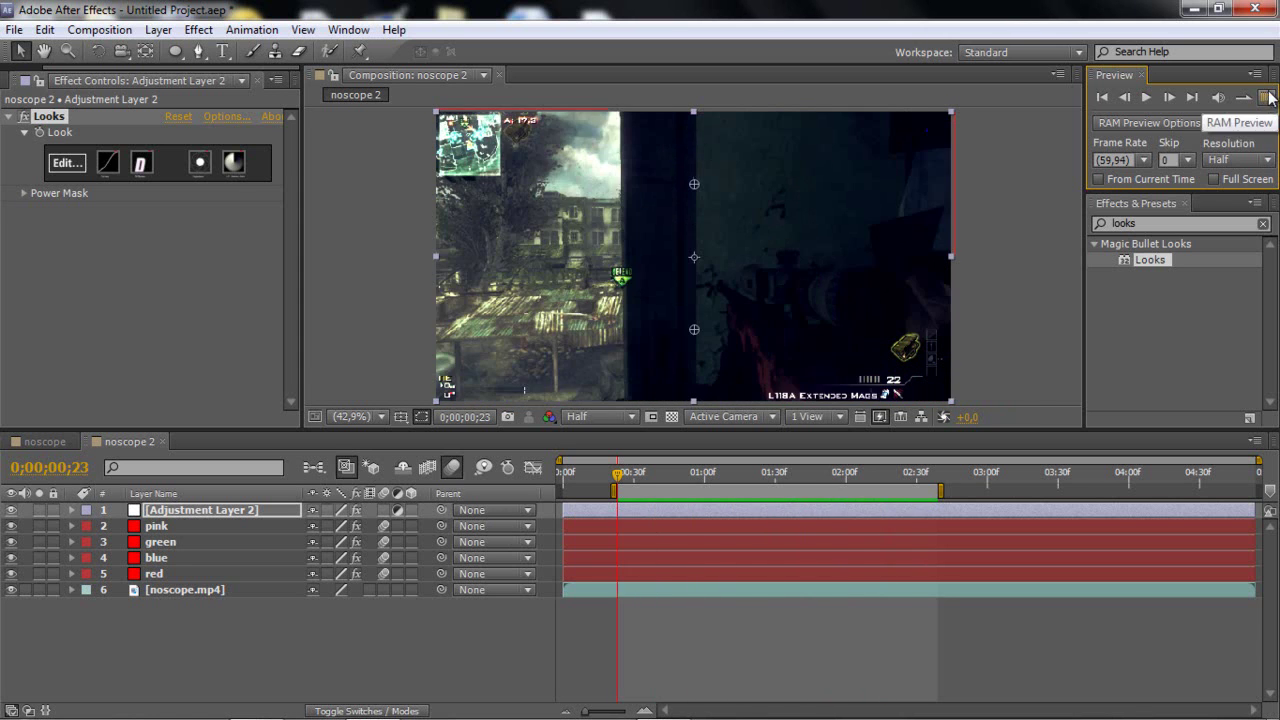
{"action": "left_click", "coordinate": [1268, 99]}
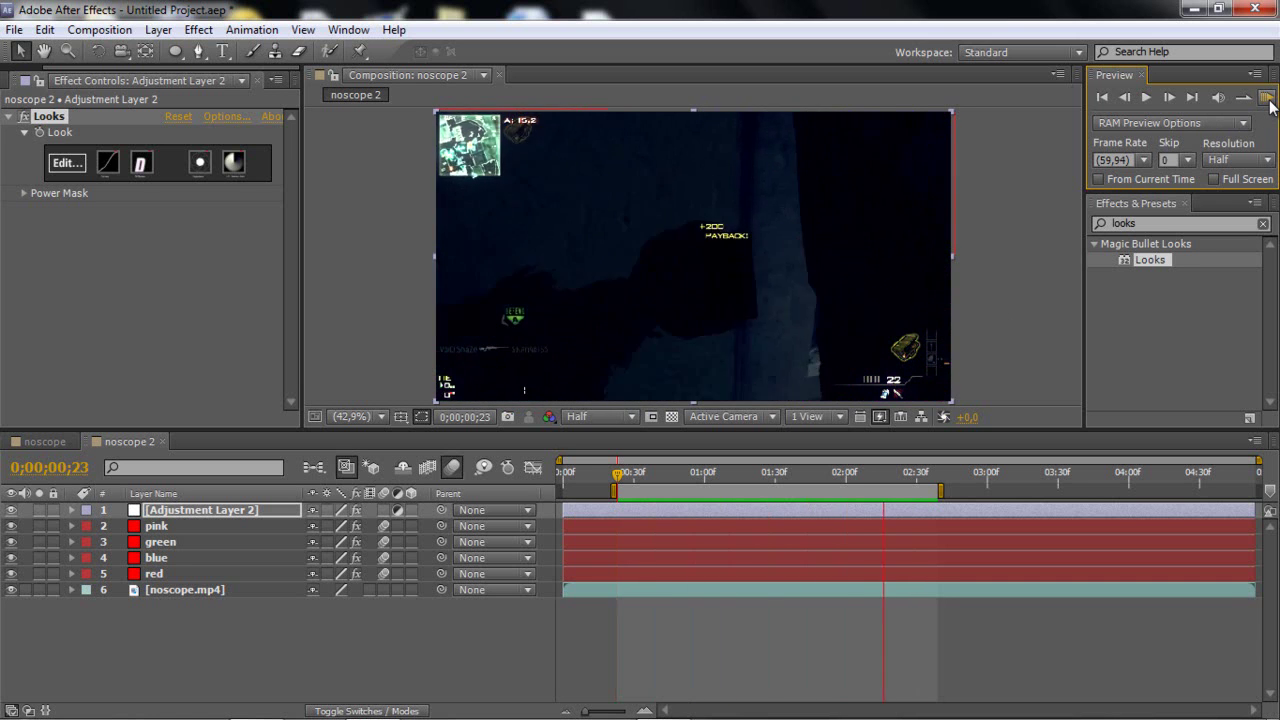
{"action": "left_click", "coordinate": [1068, 316]}
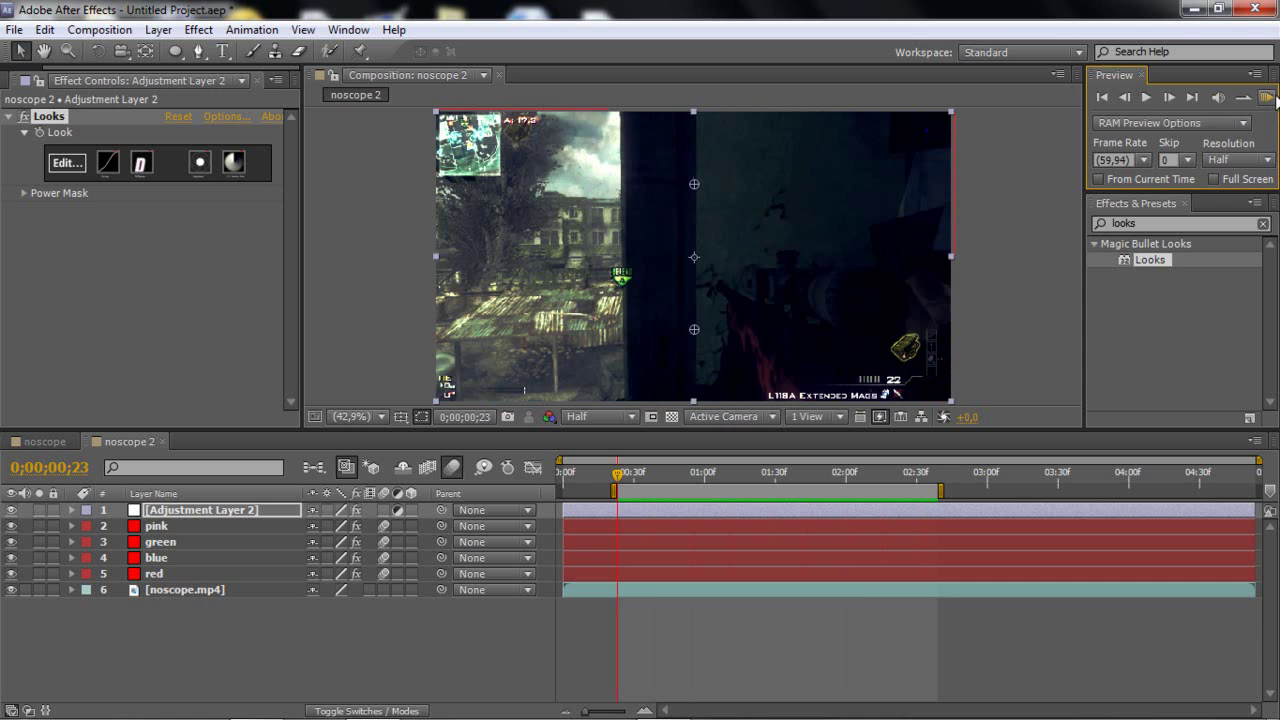
{"action": "left_click", "coordinate": [1268, 97]}
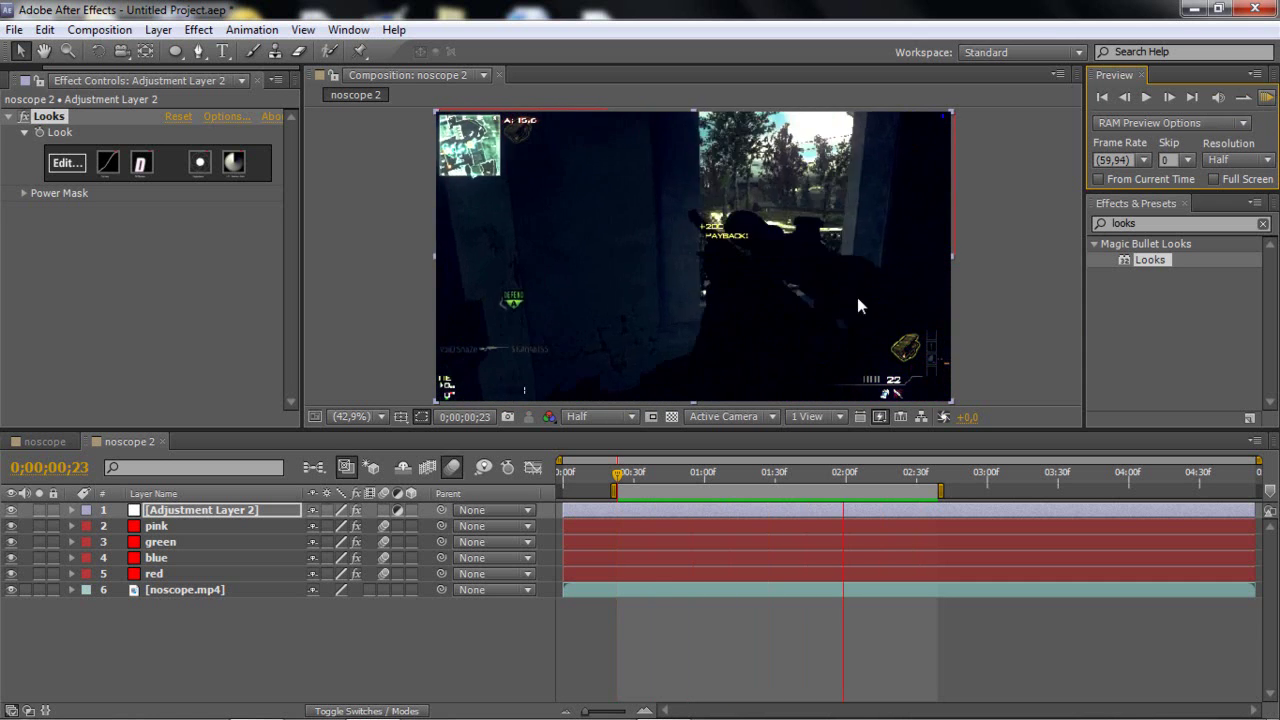
{"action": "left_click", "coordinate": [859, 255]}
{"action": "left_click", "coordinate": [1268, 97]}
{"action": "left_click", "coordinate": [1268, 97]}
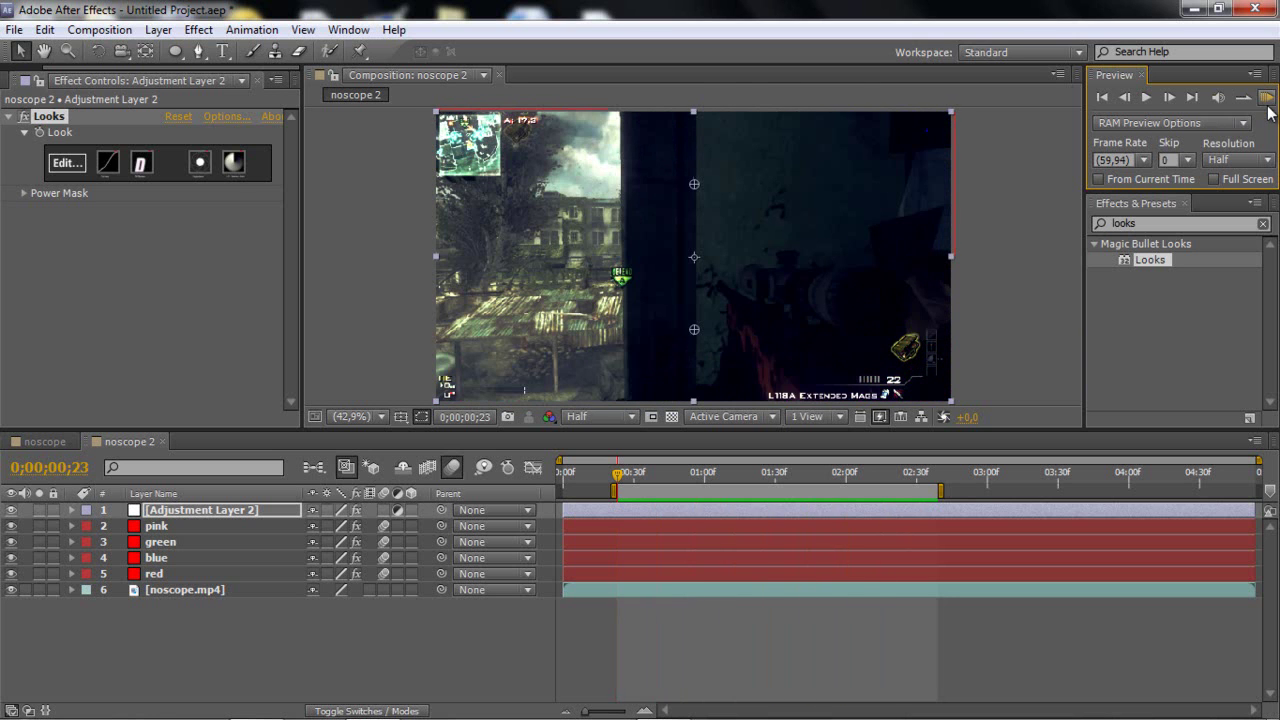
- Select the pink, green, blue and red layers, reveal keyframes, and go to 0;00;02;21
{"action": "left_click", "coordinate": [646, 531]}
{"action": "left_click", "coordinate": [640, 541], "text": "ctrl"}
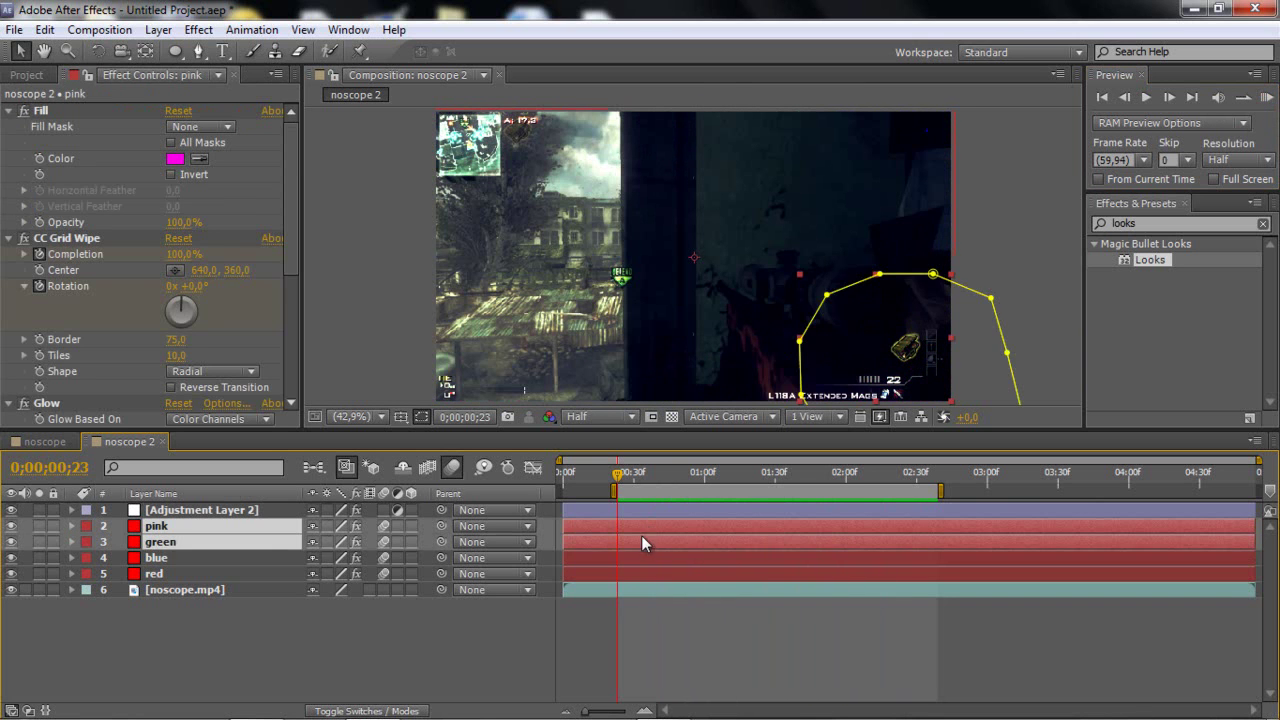
{"action": "left_click", "coordinate": [639, 558], "text": "ctrl"}
{"action": "left_click", "coordinate": [636, 571], "text": "ctrl"}
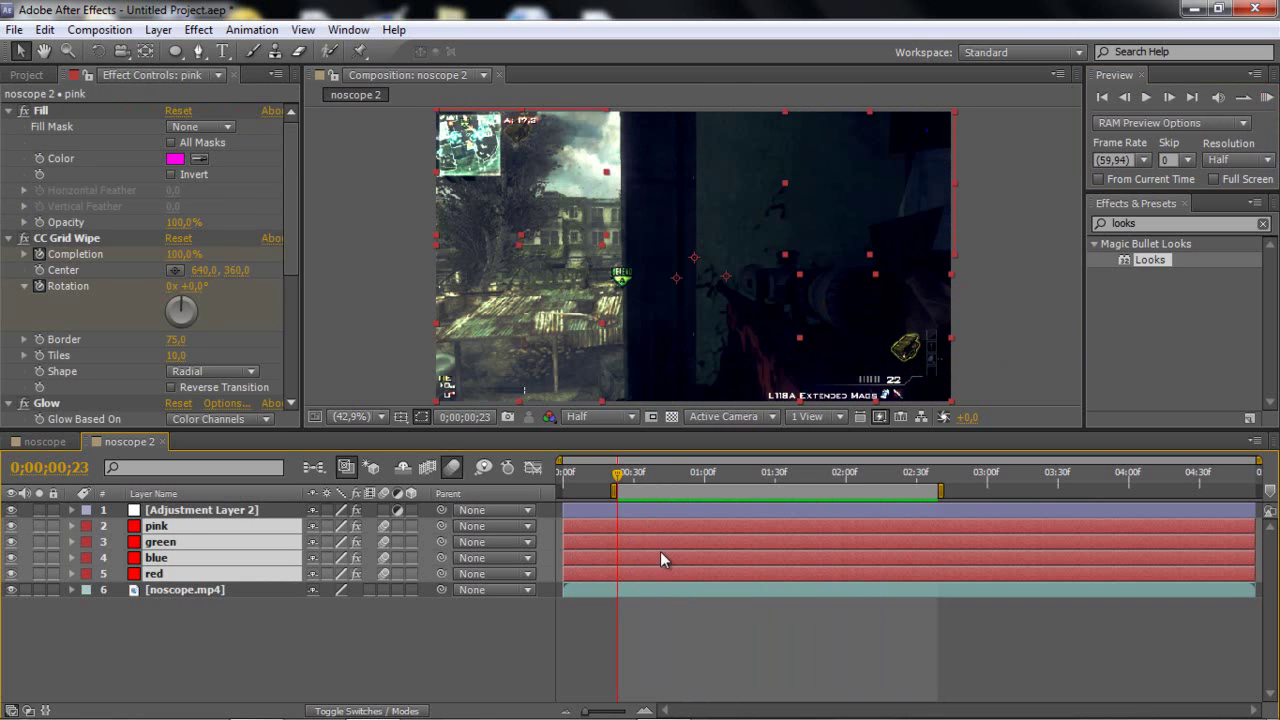
{"action": "key", "text": "u"}
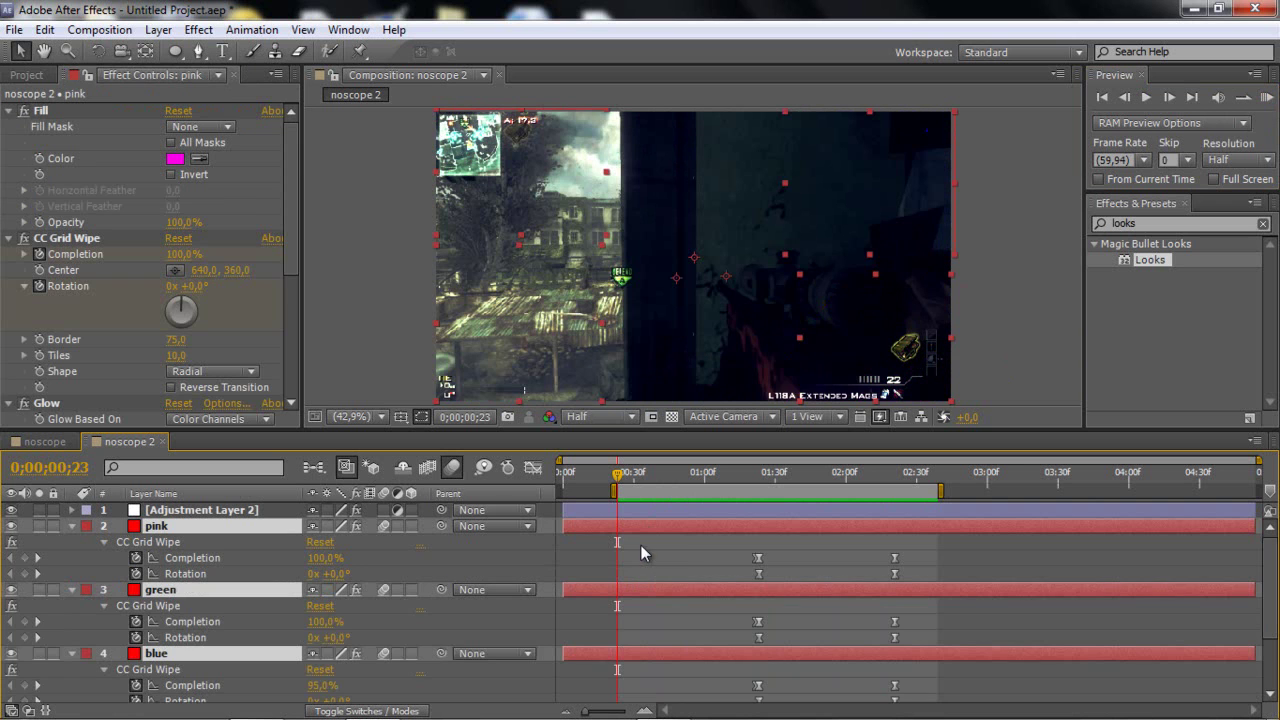
{"action": "left_click", "coordinate": [896, 476]}
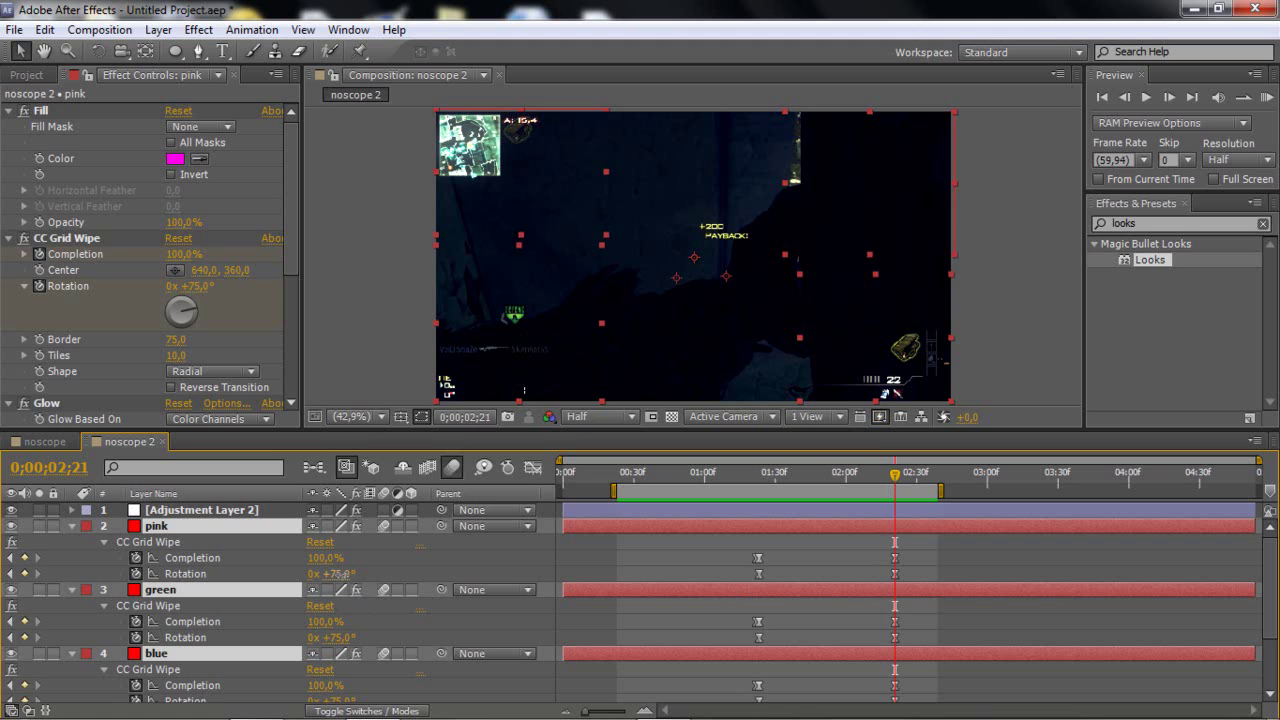
- Set each layer's CC Grid Wipe Rotation to 100° and preview the animation
{"action": "left_click_drag", "start_coordinate": [334, 574], "coordinate": [341, 574]}
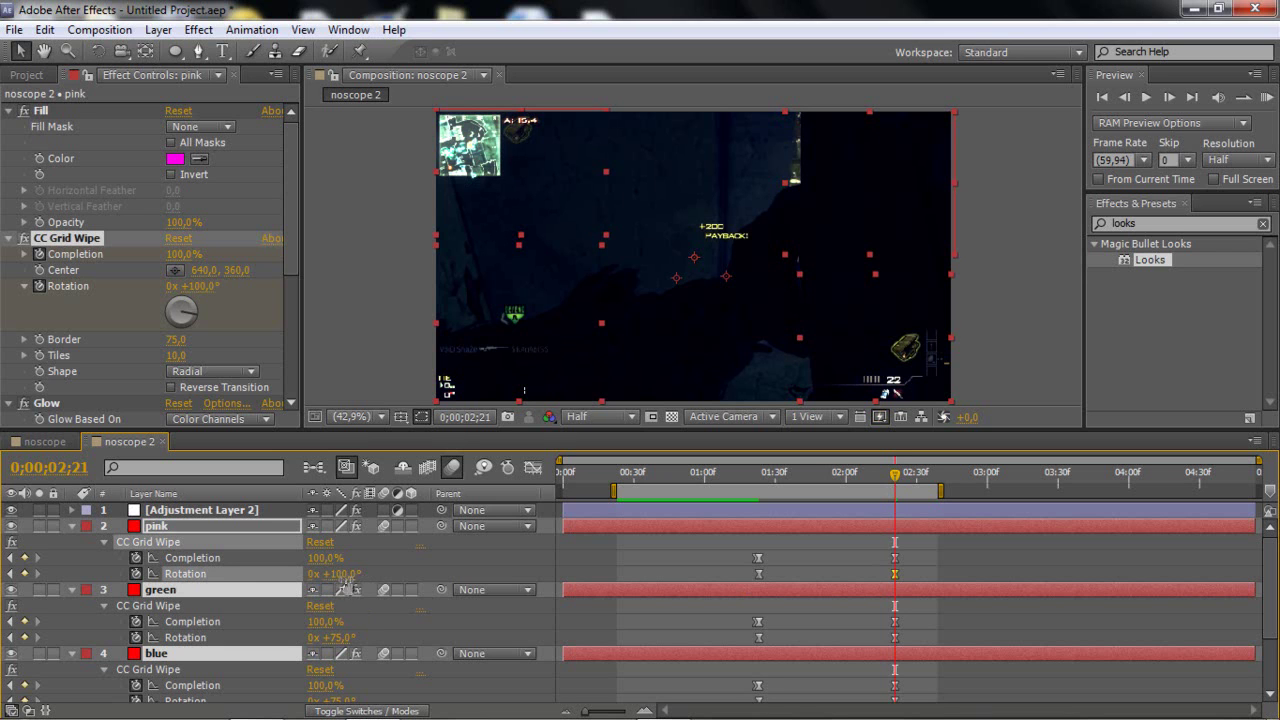
{"action": "left_click", "coordinate": [340, 637]}
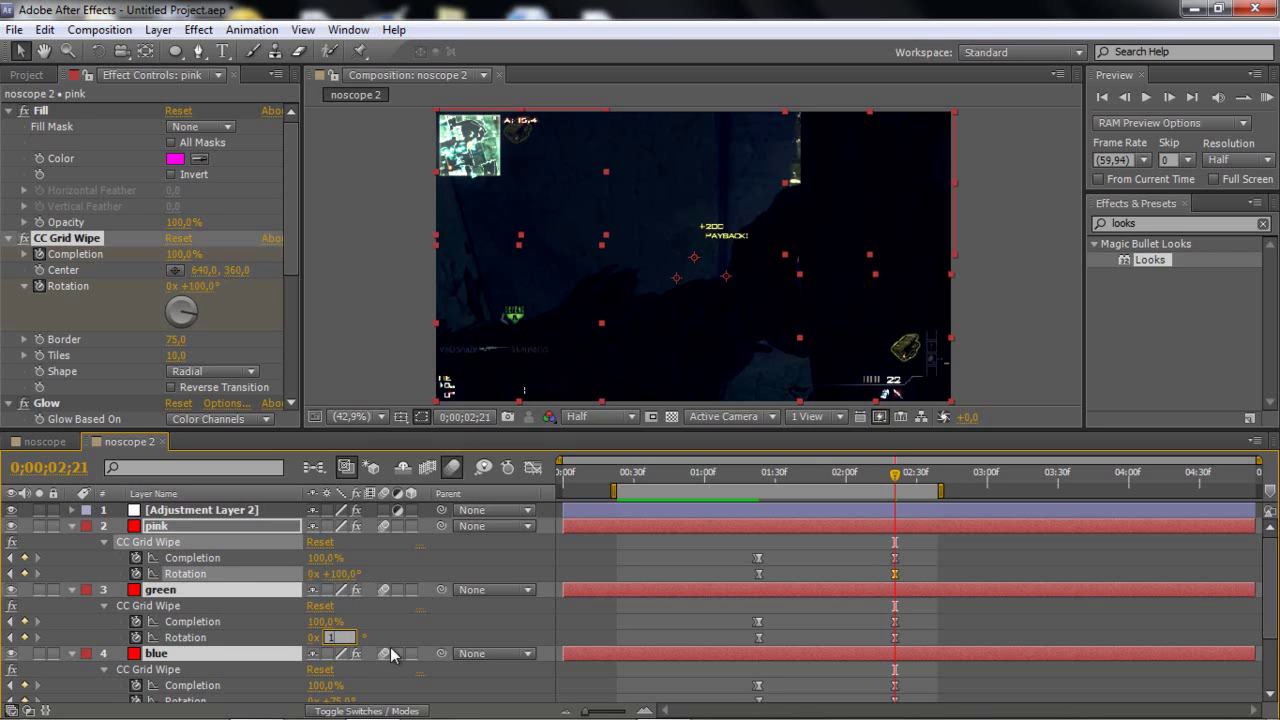
{"action": "type", "text": "100"}
{"action": "scroll", "coordinate": [375, 642], "scroll_direction": "down", "scroll_amount": 2}
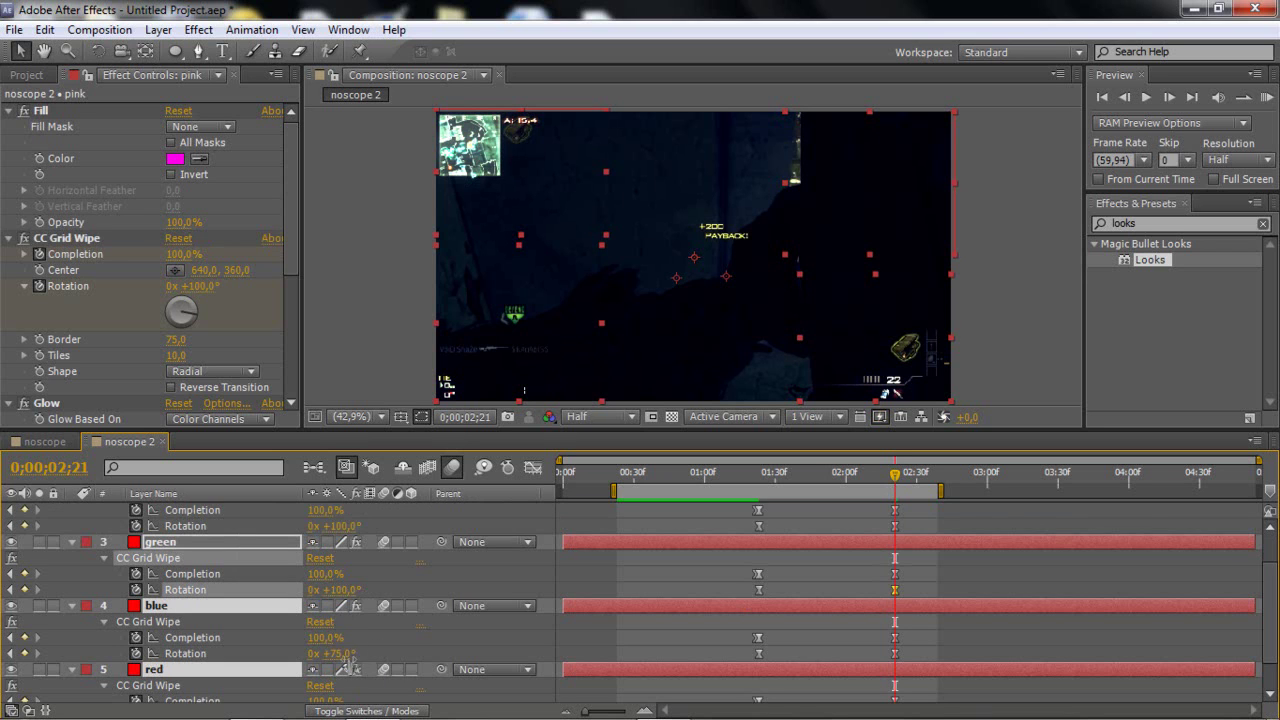
{"action": "left_click", "coordinate": [333, 653]}
{"action": "type", "text": "100"}
{"action": "key", "text": "Return"}
{"action": "scroll", "coordinate": [421, 642], "scroll_direction": "down", "scroll_amount": 1}
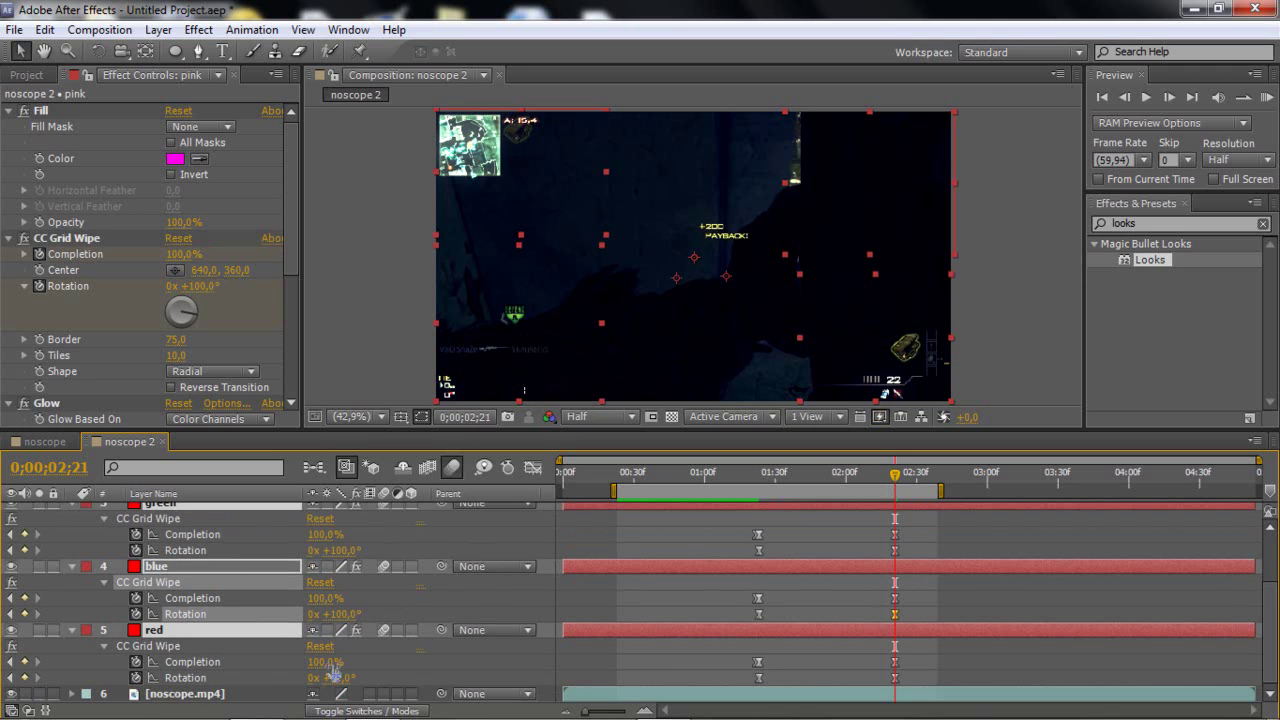
{"action": "left_click", "coordinate": [330, 678]}
{"action": "type", "text": "100"}
{"action": "key", "text": "Return"}
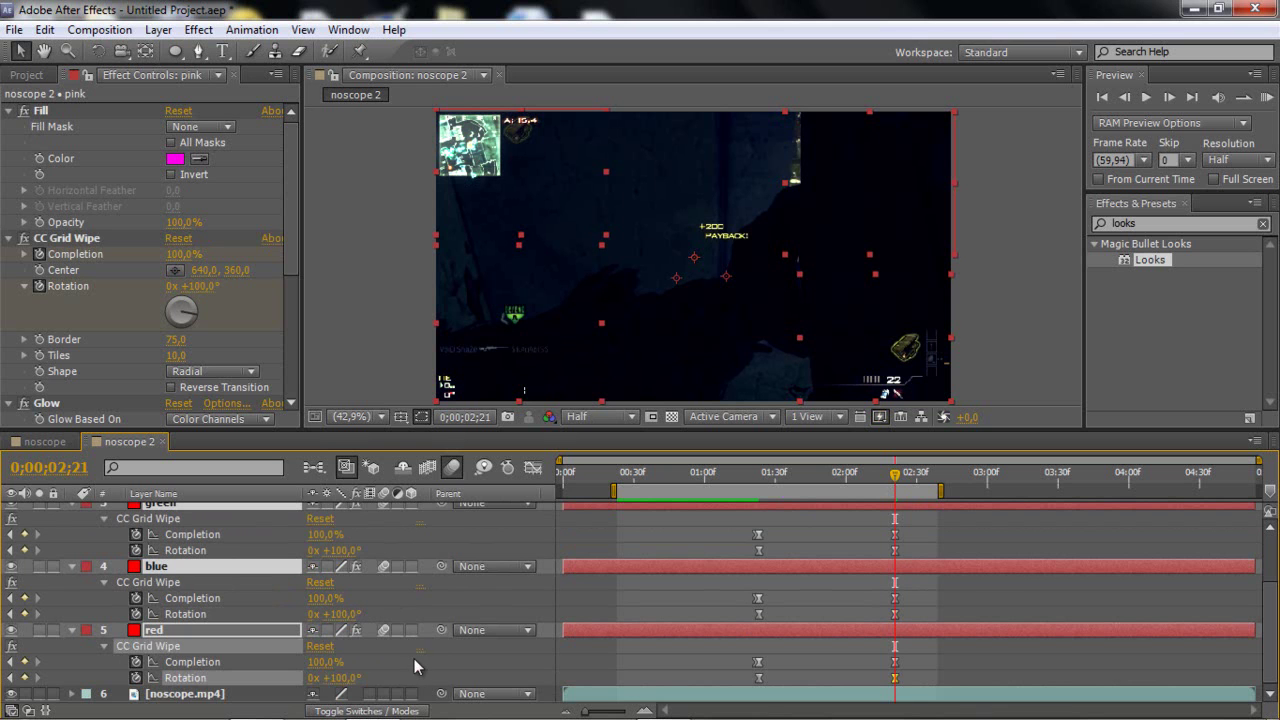
{"action": "scroll", "coordinate": [414, 658], "scroll_direction": "up", "scroll_amount": 3}
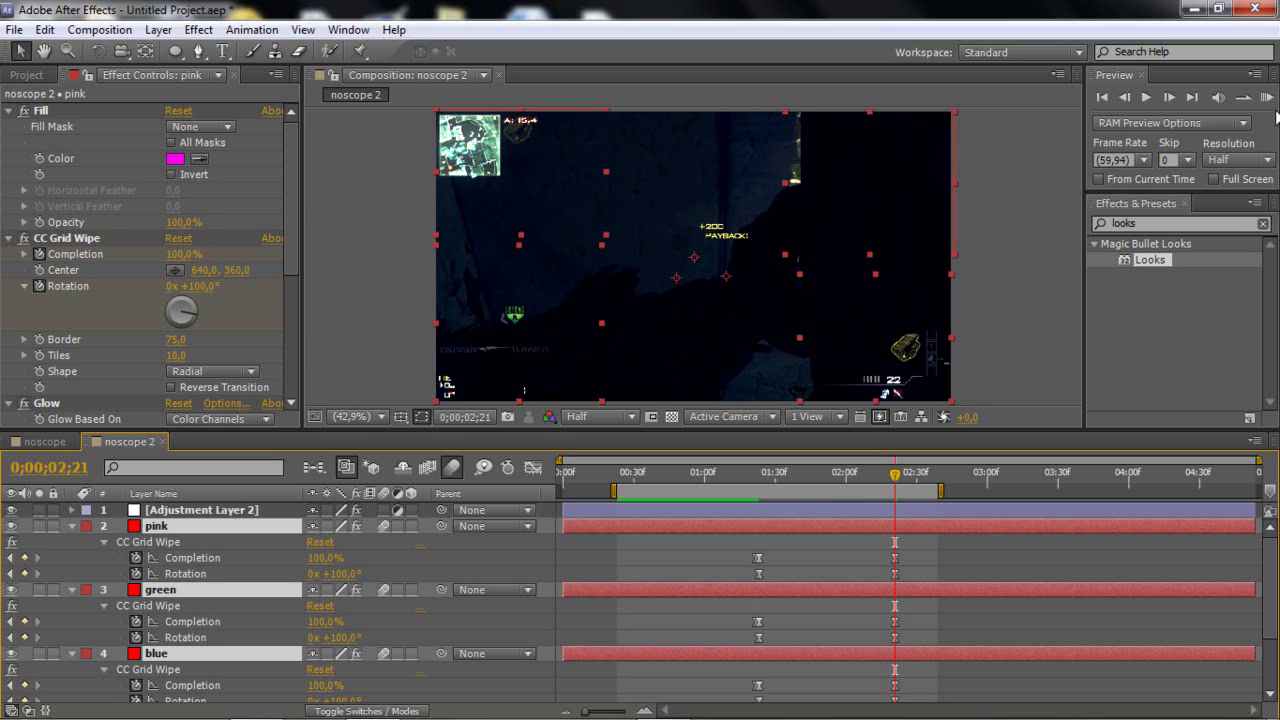
{"action": "left_click", "coordinate": [1267, 98]}
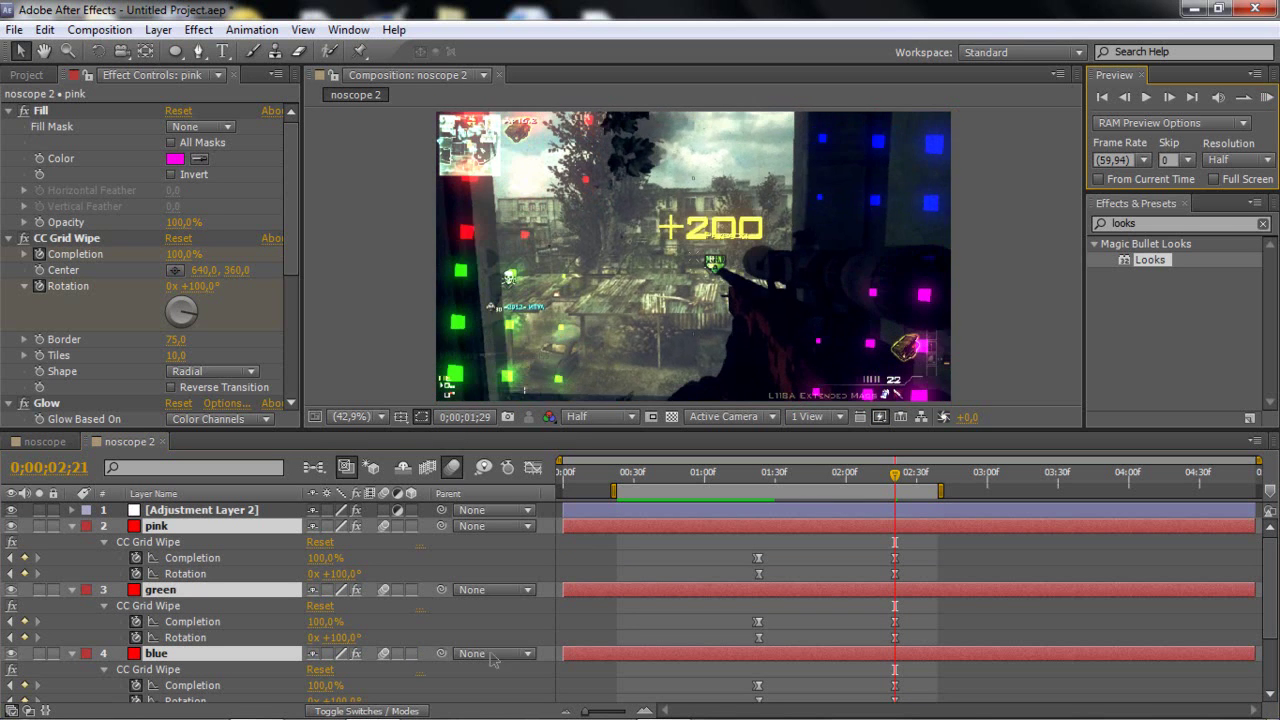
{"action": "left_click", "coordinate": [257, 702]}
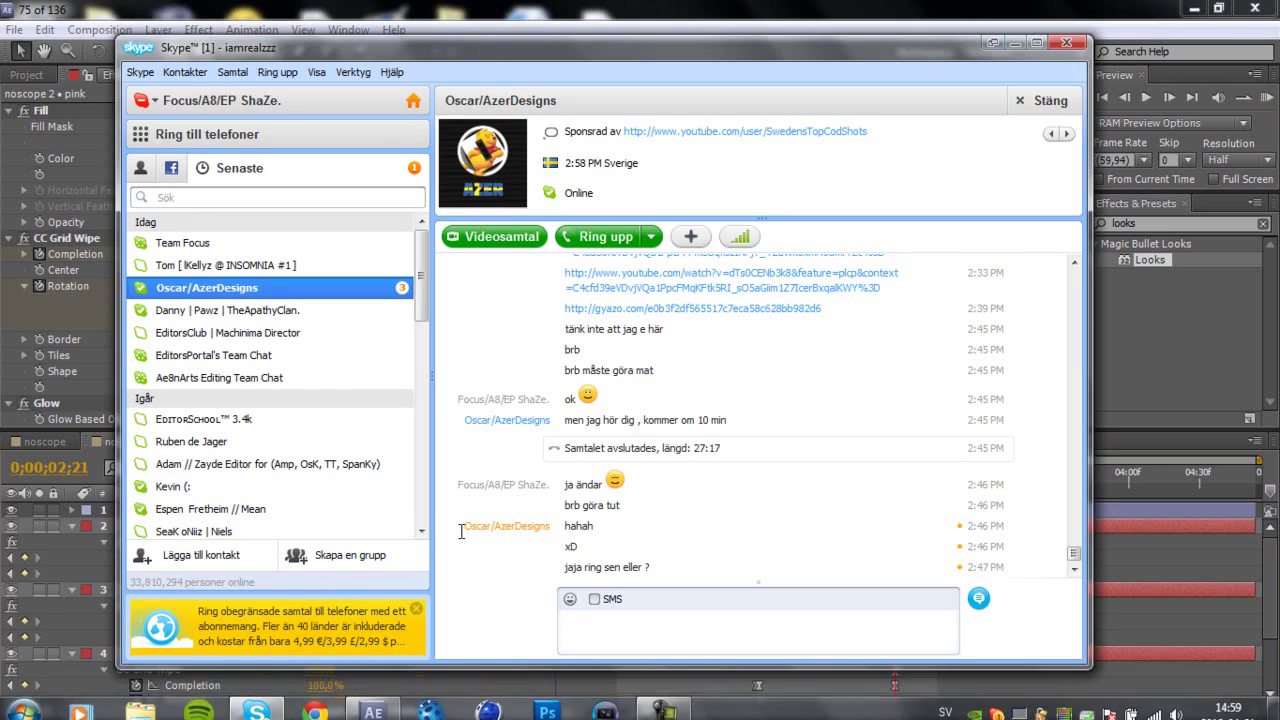
{"action": "left_click", "coordinate": [257, 702]}
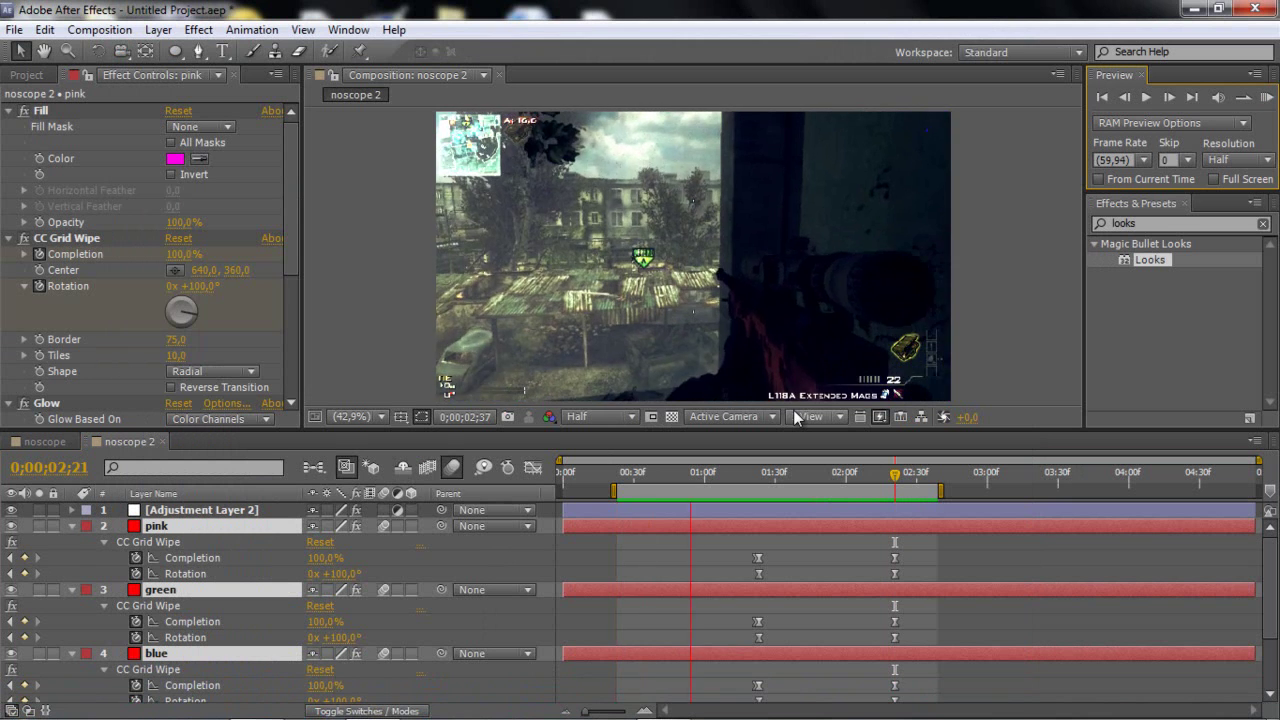
- Preview the rotating cubes, scrub back to 0;00;01;29, and bring up the Camtasia recorder
{"action": "key", "text": "space"}
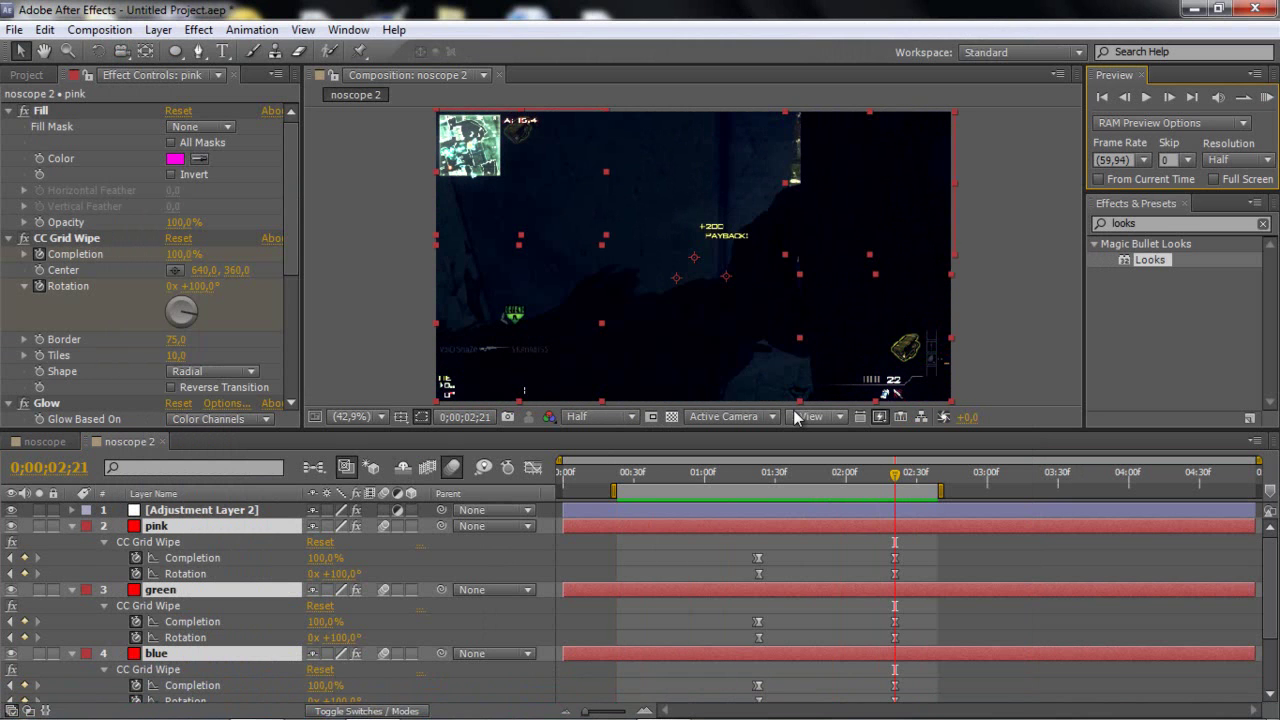
{"action": "left_click", "coordinate": [1263, 98]}
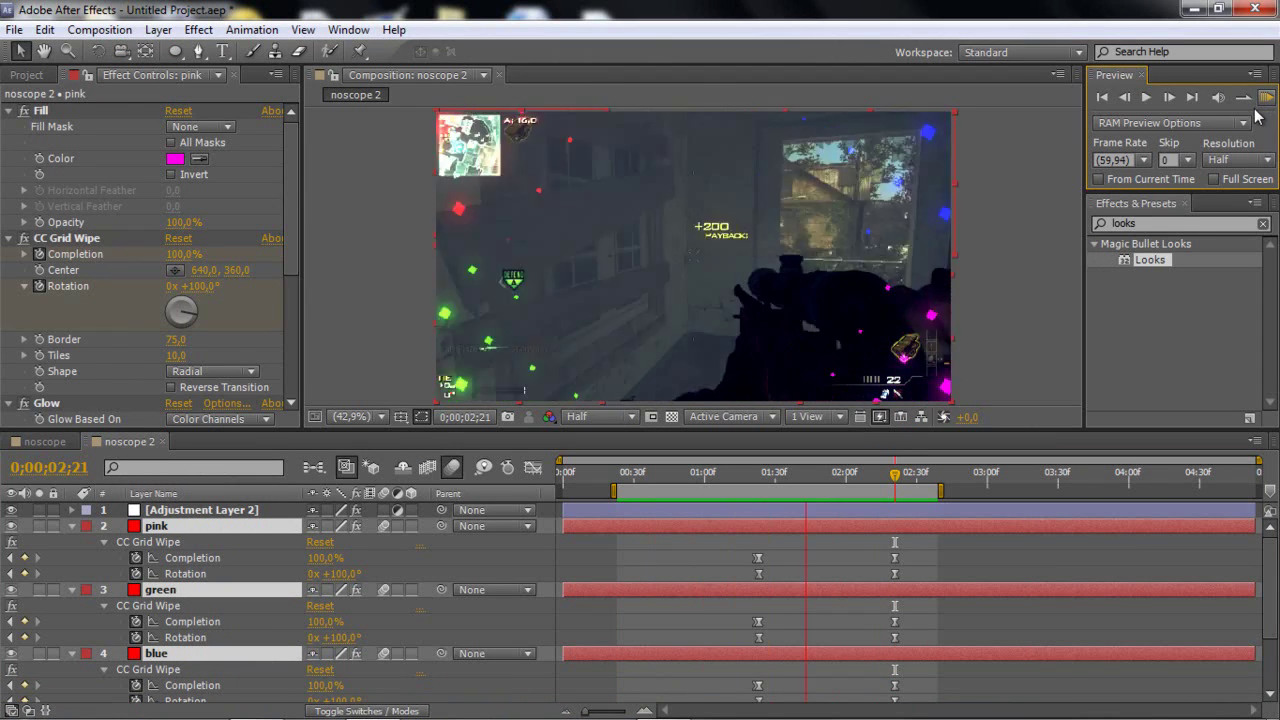
{"action": "key", "text": "space"}
{"action": "left_click_drag", "start_coordinate": [688, 468], "coordinate": [773, 535]}
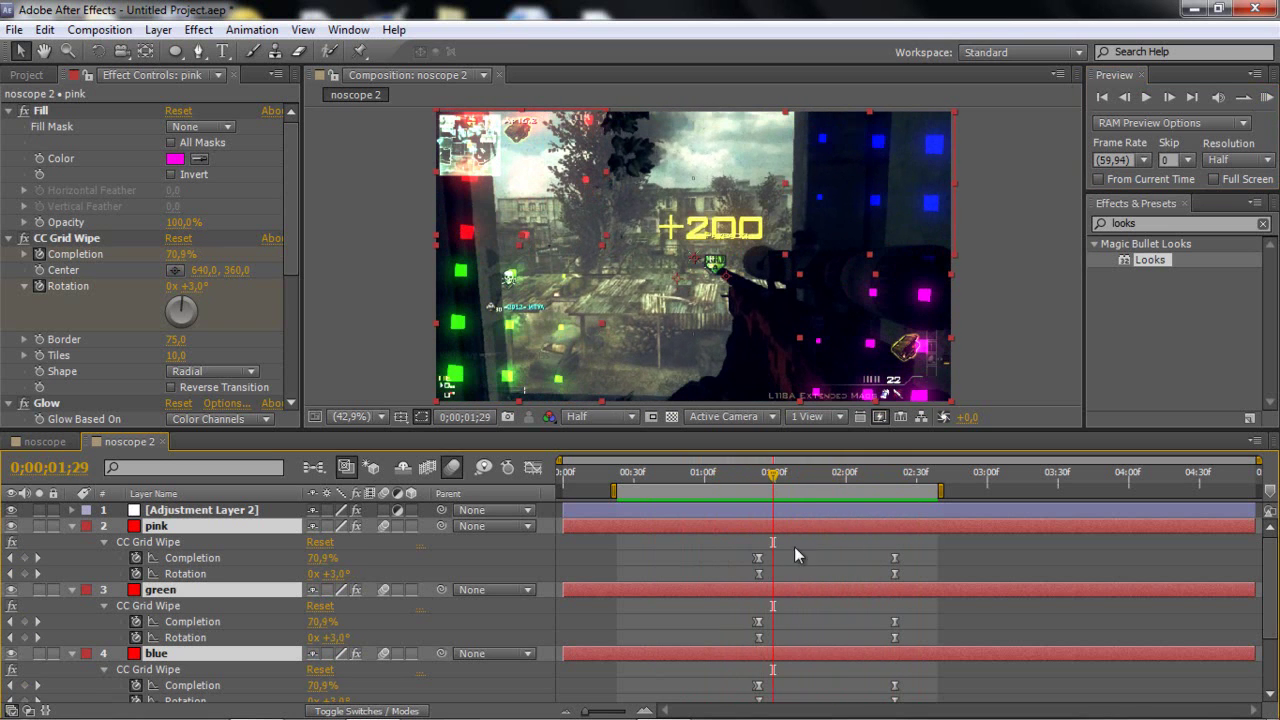
{"action": "left_click", "coordinate": [664, 710]}
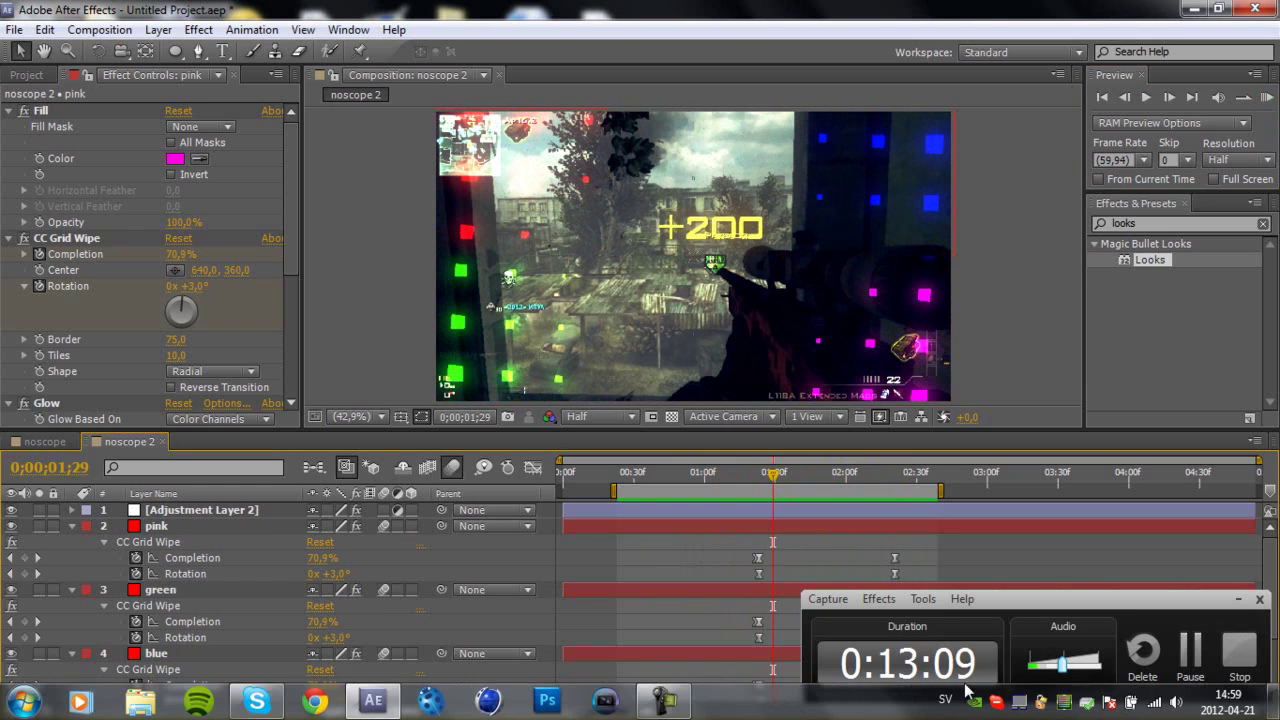